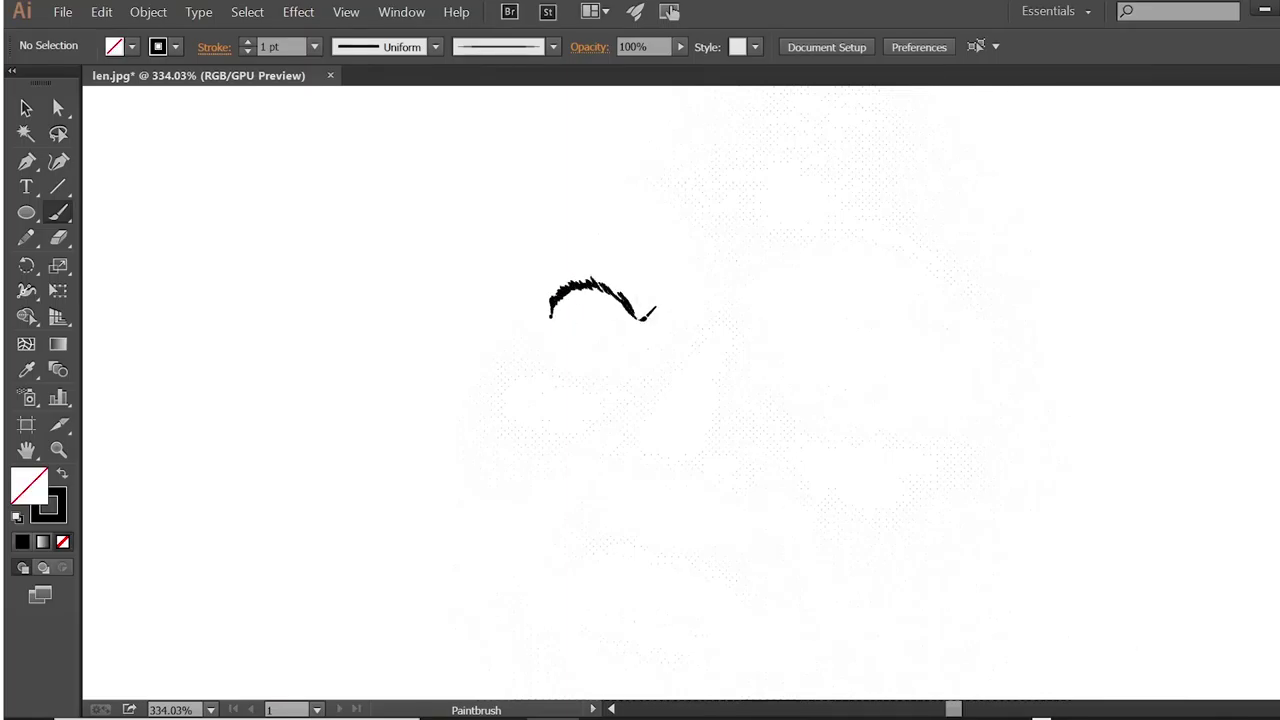
# - Draw the left upper eyelid arc and crease at 0.75 pt, starting the eyebrow
pyautogui.moveTo(614, 289); pyautogui.dragTo(662, 340)
pyautogui.moveTo(597, 282); pyautogui.dragTo(556, 290)
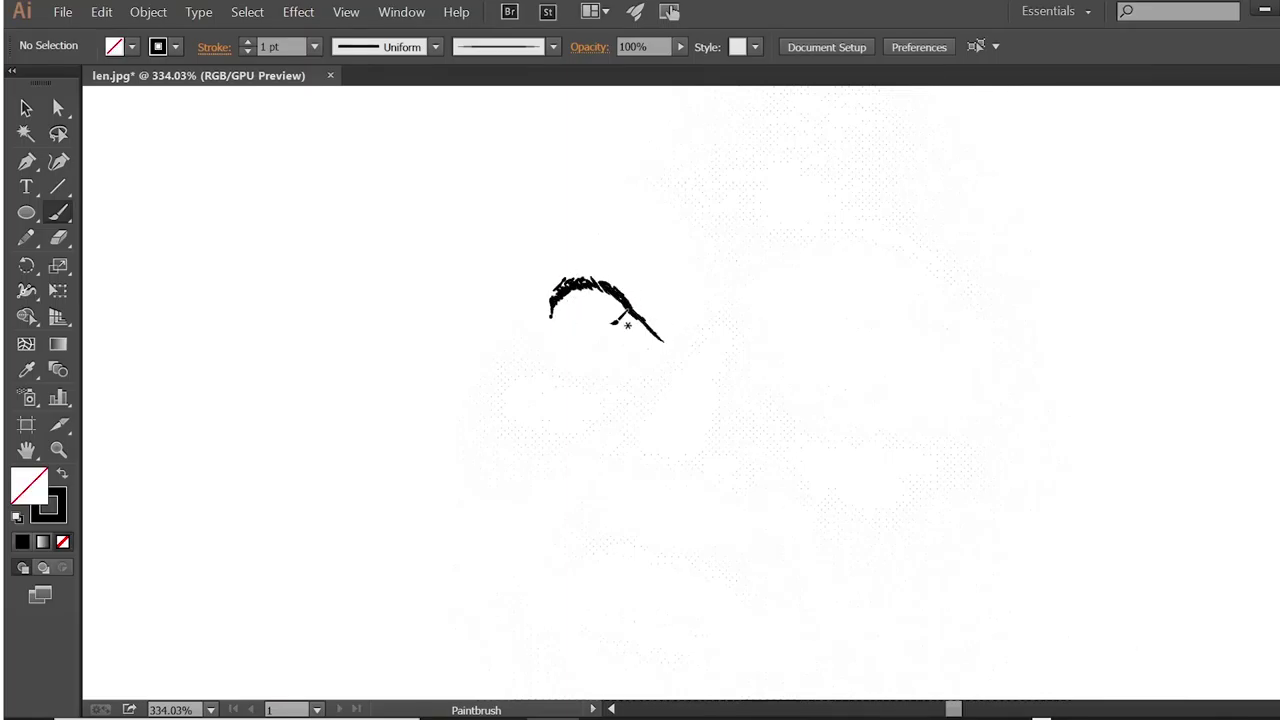
pyautogui.click(313, 47)
pyautogui.click(340, 117)
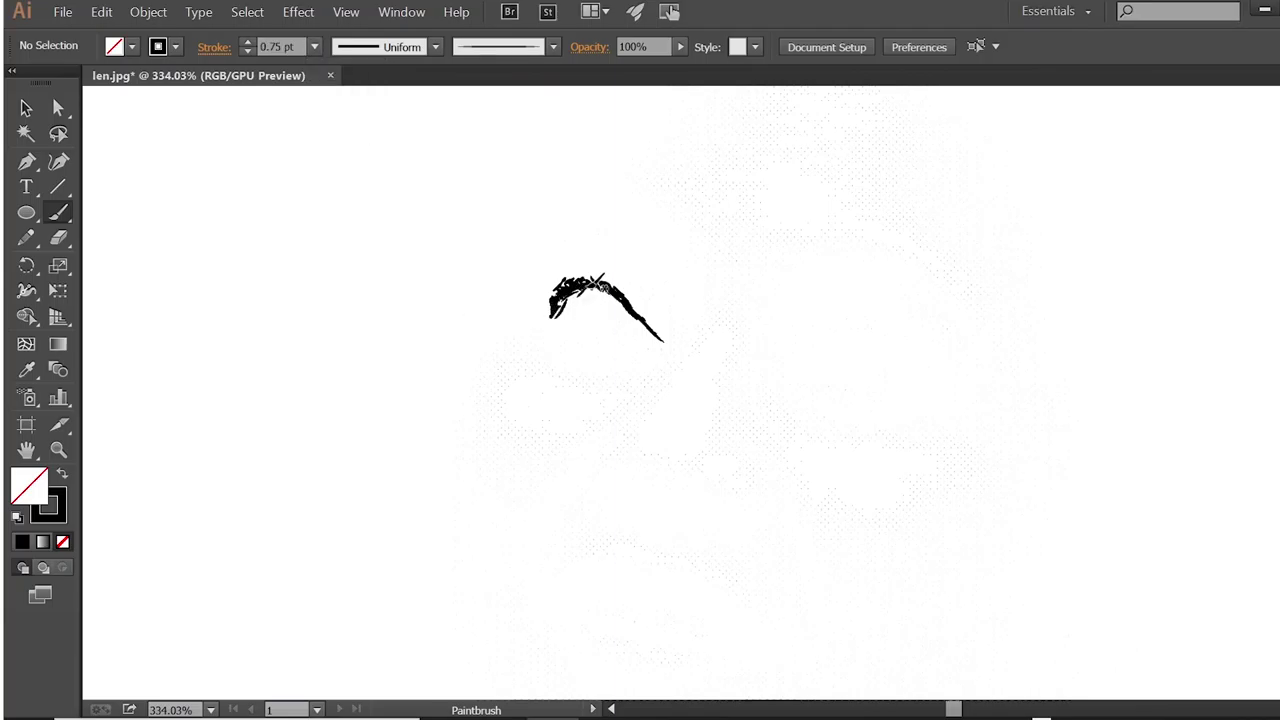
pyautogui.moveTo(572, 292)
pyautogui.mouseDown()
pyautogui.moveTo(540, 326)
pyautogui.moveTo(582, 340)
pyautogui.mouseUp()
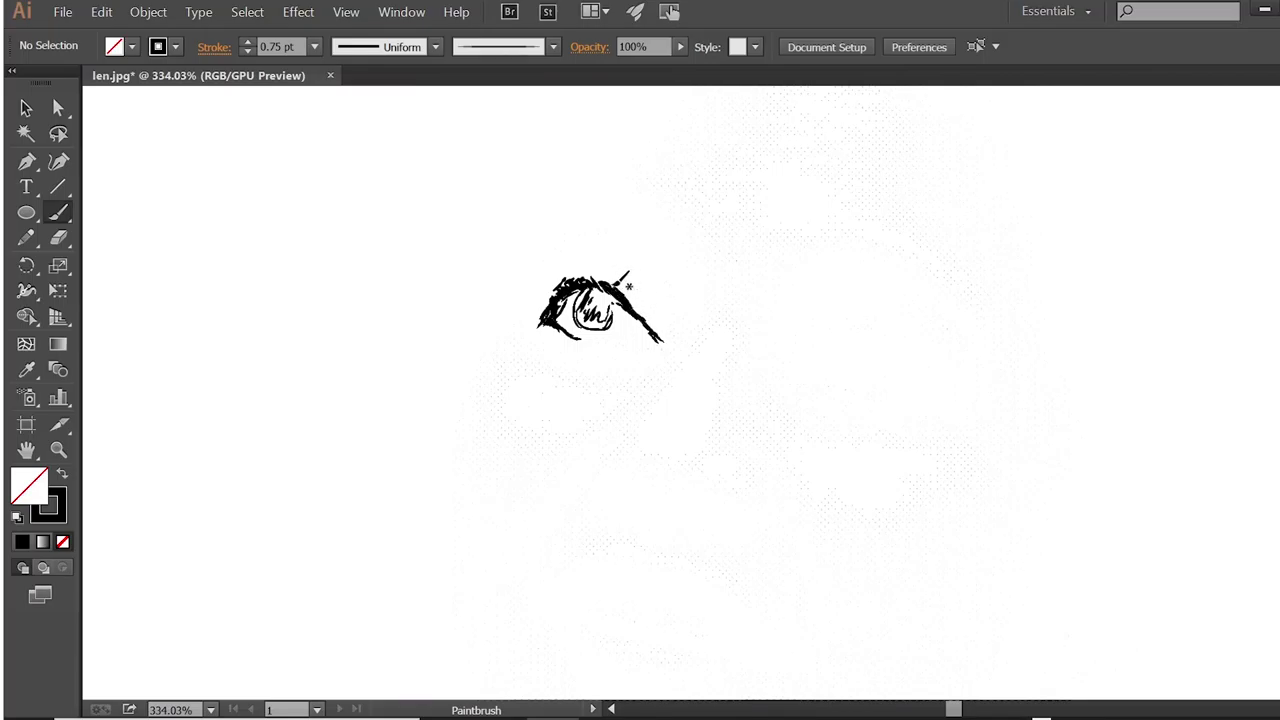
pyautogui.moveTo(578, 280)
pyautogui.mouseDown()
pyautogui.moveTo(542, 316)
pyautogui.moveTo(598, 252)
pyautogui.moveTo(664, 264)
pyautogui.mouseUp()
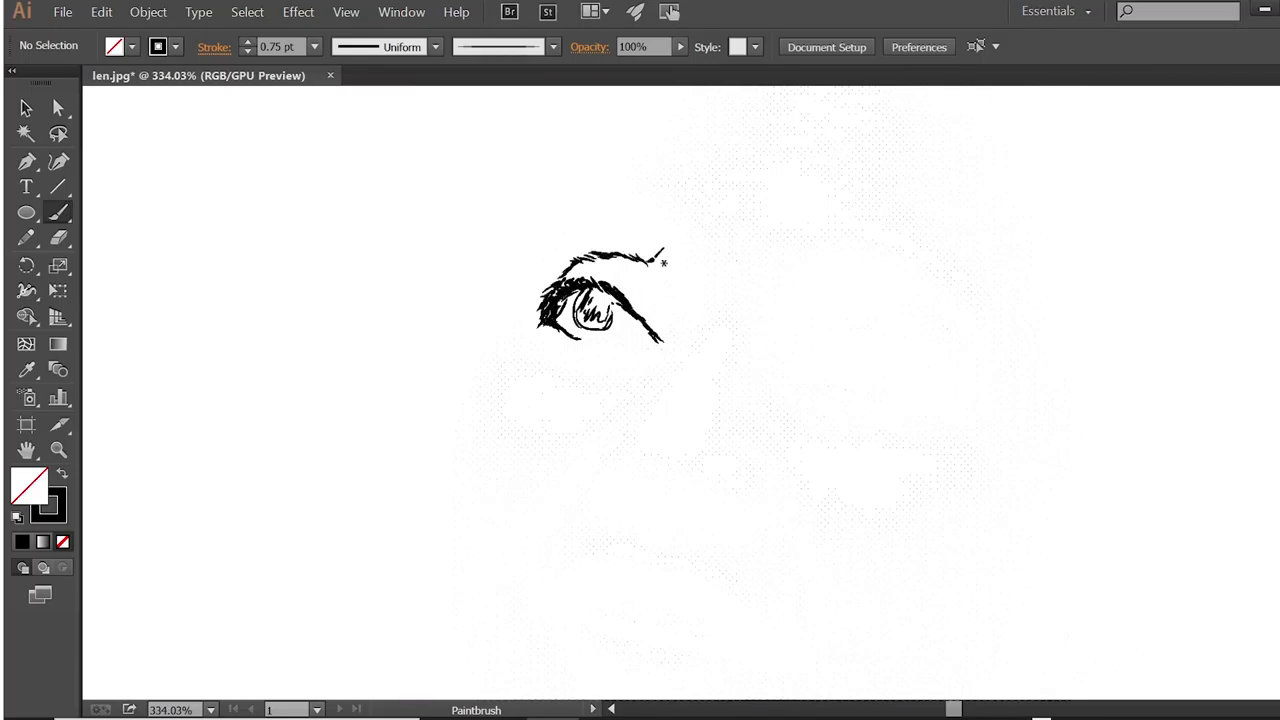
pyautogui.moveTo(550, 226); pyautogui.dragTo(588, 210)
# - At 2 pt, fill the left iris solid black and sketch the thick eyebrow
pyautogui.click(314, 47)
pyautogui.click(340, 163)
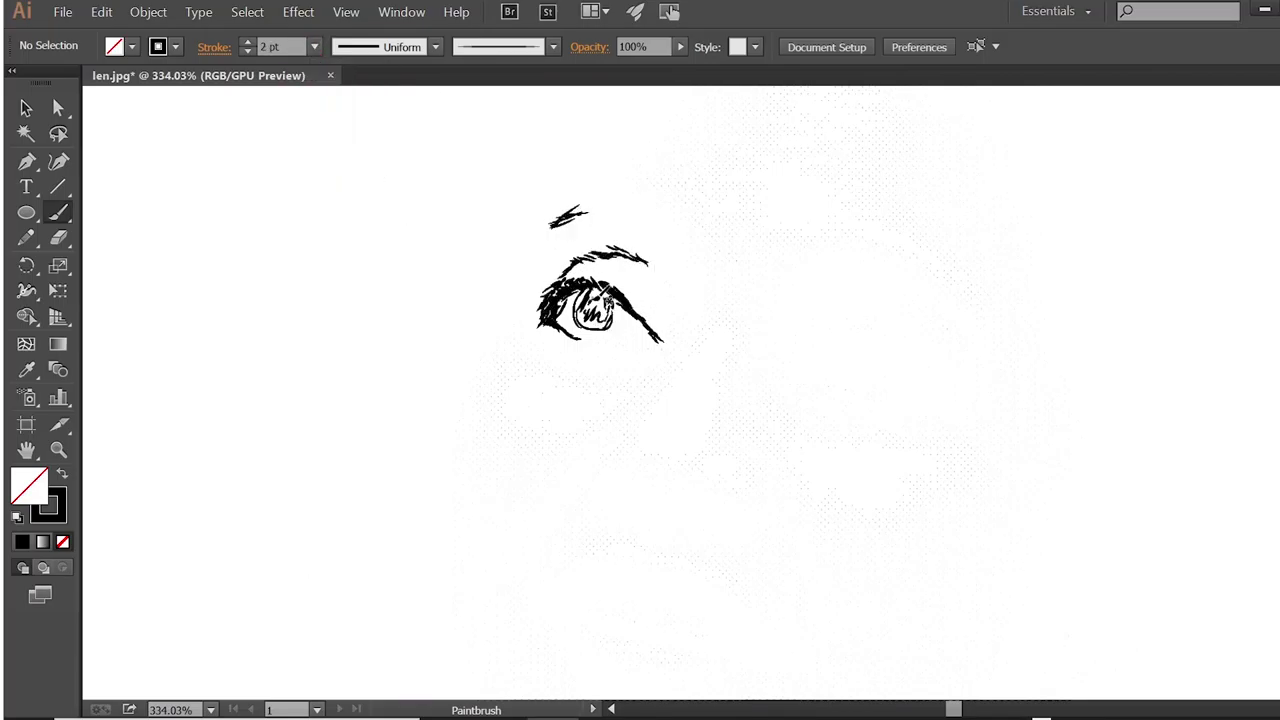
pyautogui.moveTo(624, 280)
pyautogui.mouseDown()
pyautogui.moveTo(590, 306)
pyautogui.moveTo(598, 318)
pyautogui.moveTo(603, 300)
pyautogui.moveTo(612, 322)
pyautogui.moveTo(596, 278)
pyautogui.moveTo(596, 330)
pyautogui.moveTo(632, 292)
pyautogui.moveTo(615, 322)
pyautogui.mouseUp()
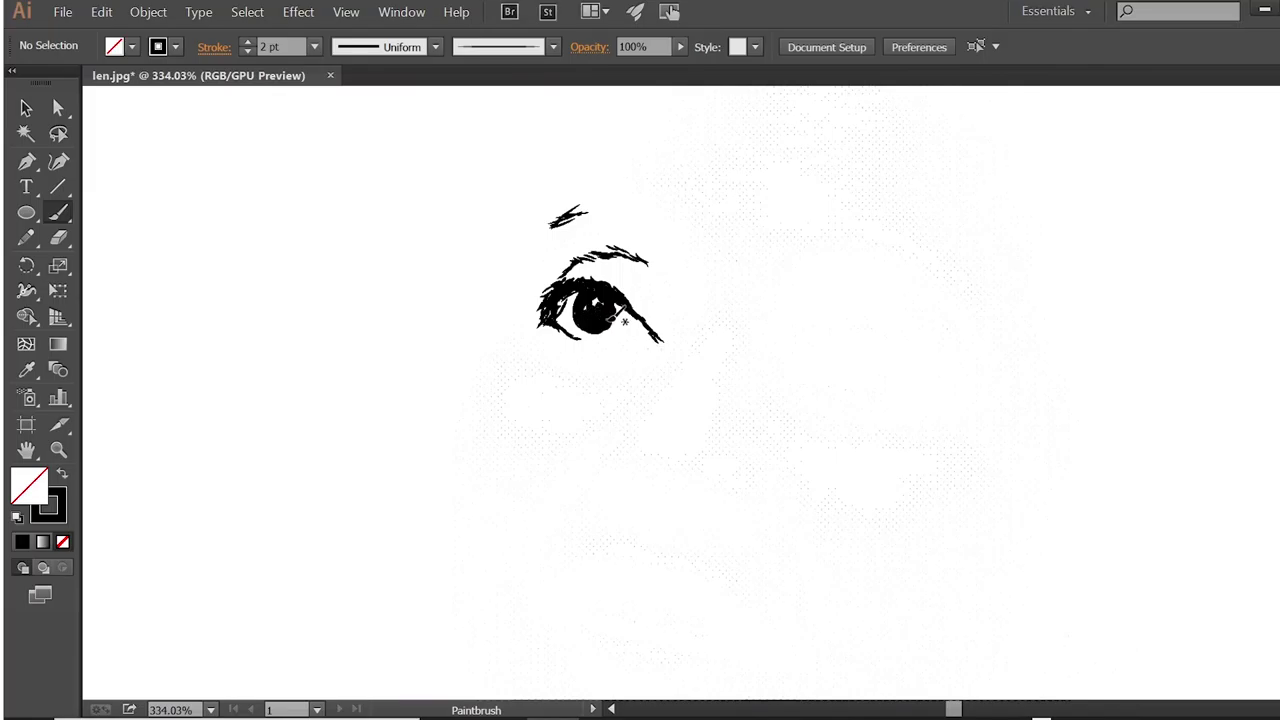
pyautogui.moveTo(552, 224)
pyautogui.mouseDown()
pyautogui.moveTo(605, 210)
pyautogui.moveTo(662, 242)
pyautogui.moveTo(682, 276)
pyautogui.mouseUp()
pyautogui.moveTo(588, 214); pyautogui.dragTo(660, 224)
pyautogui.moveTo(591, 326); pyautogui.dragTo(590, 318)
# - Add short lower lashes, mark the eye's outer corner and thicken the lid crease
pyautogui.moveTo(551, 351); pyautogui.dragTo(656, 356)
pyautogui.moveTo(640, 332); pyautogui.dragTo(660, 343)
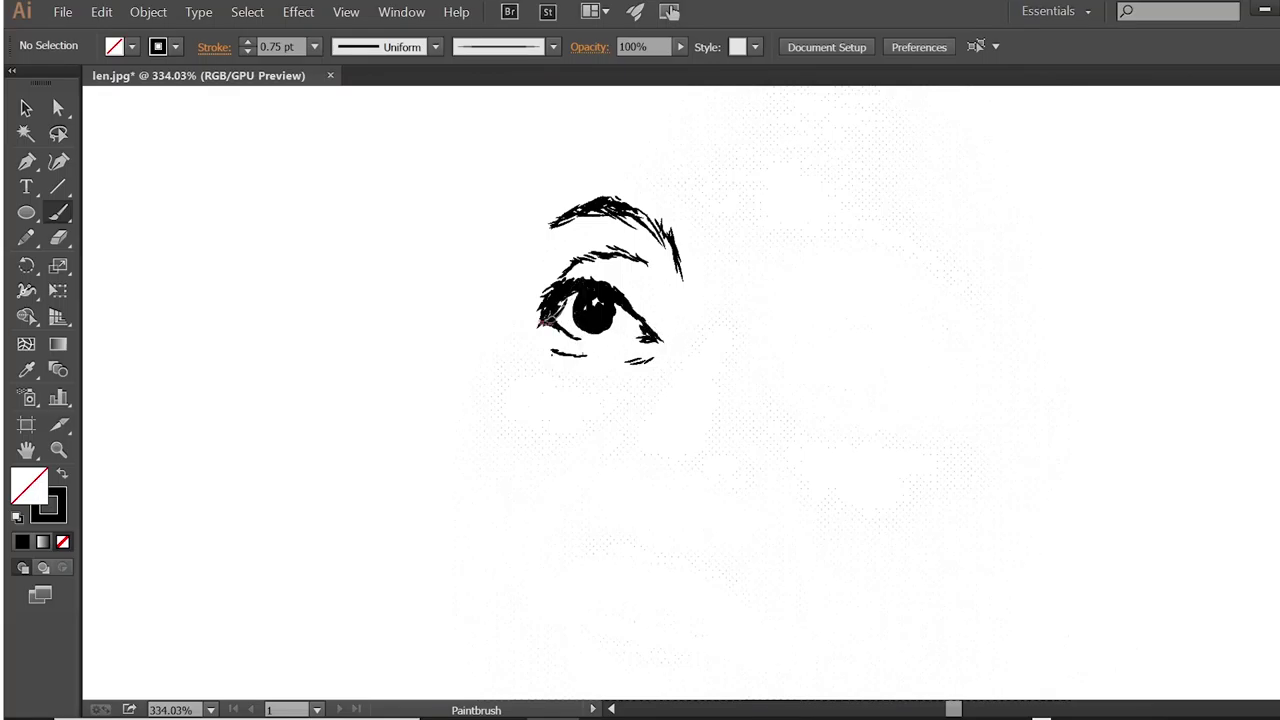
pyautogui.moveTo(618, 246); pyautogui.dragTo(560, 262)
pyautogui.moveTo(576, 252); pyautogui.dragTo(540, 290)
# - Hatch and thicken the eyebrow's right end, then thin the brush to 0.25 pt
pyautogui.moveTo(646, 228); pyautogui.dragTo(668, 252)
pyautogui.moveTo(670, 236); pyautogui.dragTo(680, 344)
pyautogui.moveTo(658, 210)
pyautogui.mouseDown()
pyautogui.moveTo(680, 252)
pyautogui.moveTo(666, 244)
pyautogui.mouseUp()
pyautogui.moveTo(600, 206); pyautogui.dragTo(676, 258)
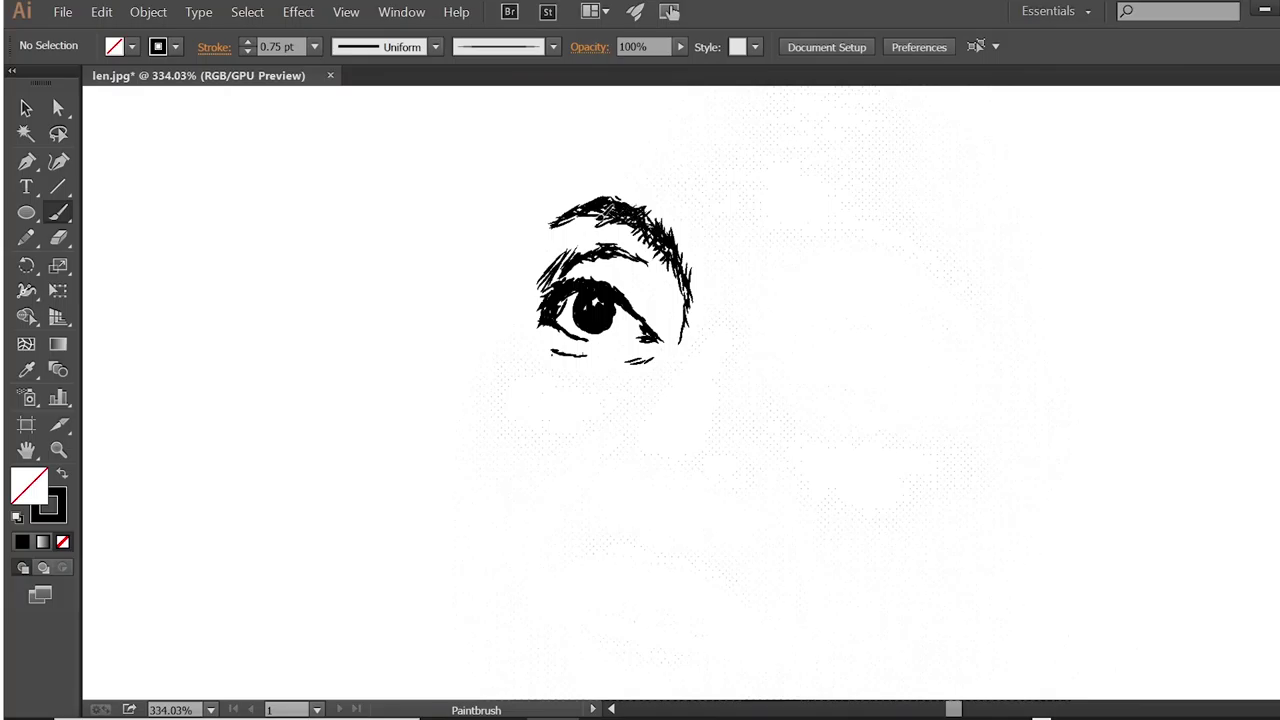
pyautogui.moveTo(665, 202); pyautogui.dragTo(679, 268)
pyautogui.press('[')
pyautogui.press('[')
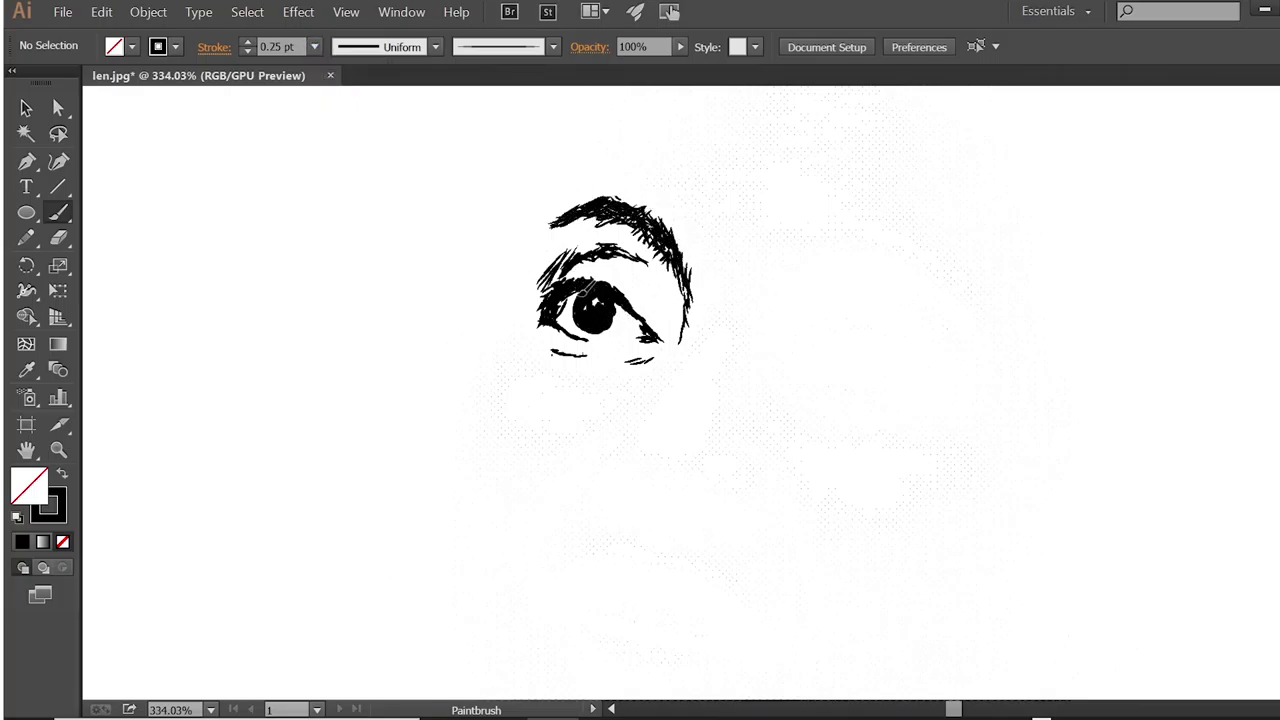
# - Cross-hatch around the left eyebrow and lower lid with fine 0.25 pt strokes
pyautogui.moveTo(662, 218)
pyautogui.mouseDown()
pyautogui.moveTo(640, 258)
pyautogui.moveTo(612, 238)
pyautogui.moveTo(504, 290)
pyautogui.mouseUp()
pyautogui.moveTo(576, 370)
pyautogui.mouseDown()
pyautogui.moveTo(632, 356)
pyautogui.moveTo(572, 300)
pyautogui.moveTo(545, 322)
pyautogui.mouseUp()
pyautogui.moveTo(692, 266); pyautogui.dragTo(681, 340)
pyautogui.moveTo(662, 243)
pyautogui.mouseDown()
pyautogui.moveTo(690, 285)
pyautogui.moveTo(675, 355)
pyautogui.moveTo(540, 540)
pyautogui.mouseUp()
# - Draw a long diagonal cheek line and hatch the lower left chin area
pyautogui.moveTo(540, 490); pyautogui.dragTo(505, 565)
pyautogui.moveTo(605, 435); pyautogui.dragTo(545, 530)
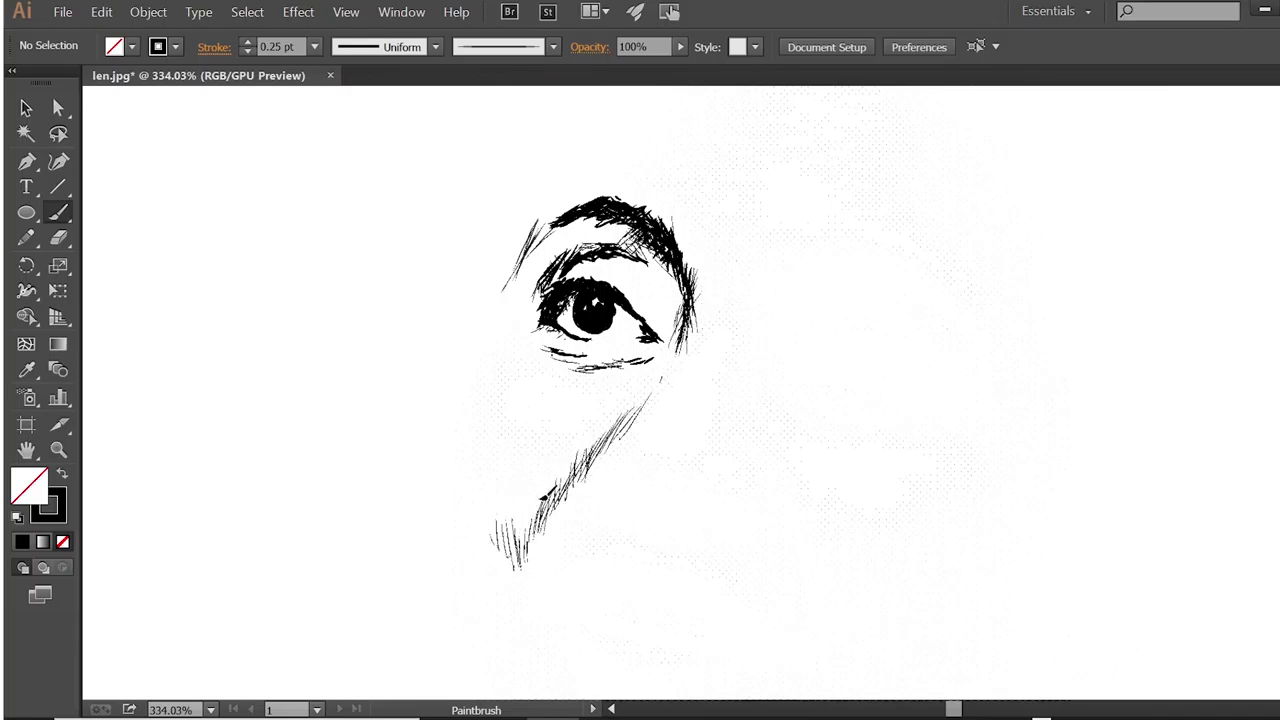
pyautogui.moveTo(492, 484); pyautogui.dragTo(486, 578)
pyautogui.moveTo(534, 512); pyautogui.dragTo(498, 572)
pyautogui.moveTo(536, 232); pyautogui.dragTo(479, 350)
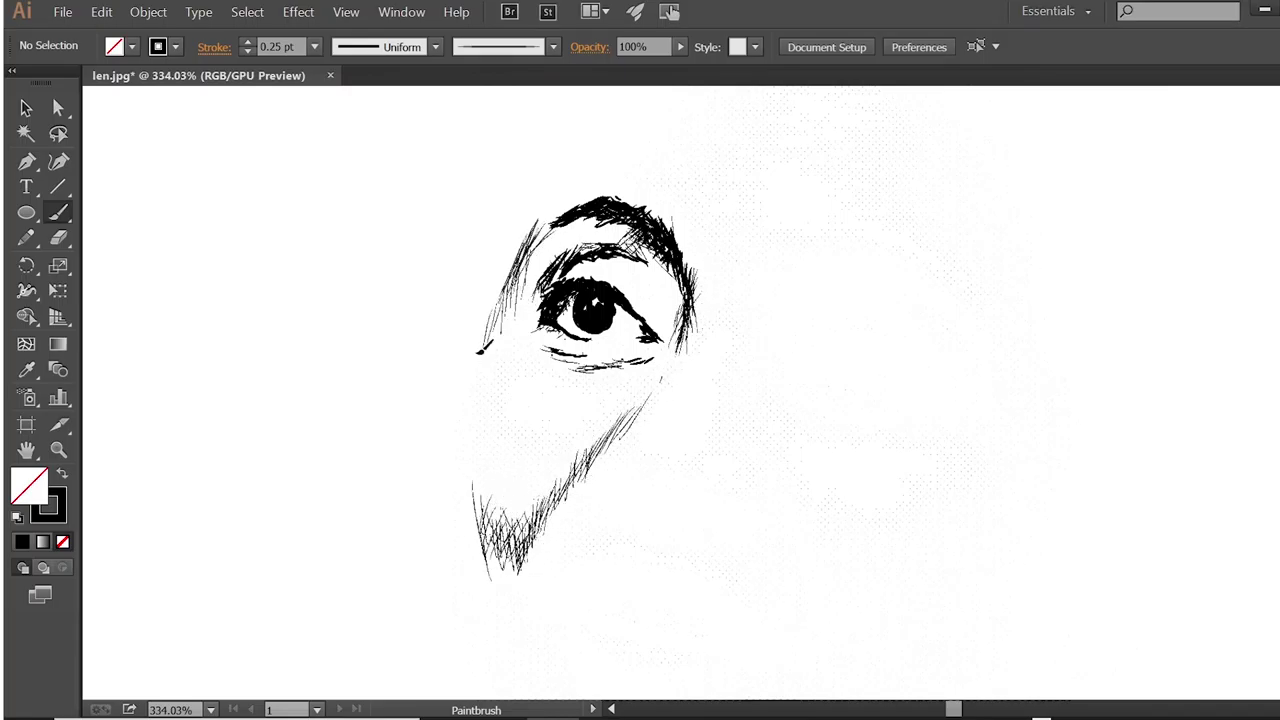
# - Draw the left face edge from the temple down to the chin
pyautogui.moveTo(532, 254); pyautogui.dragTo(482, 348)
pyautogui.moveTo(578, 183); pyautogui.dragTo(470, 378)
pyautogui.moveTo(496, 336)
pyautogui.mouseDown()
pyautogui.moveTo(458, 425)
pyautogui.moveTo(450, 530)
pyautogui.mouseUp()
pyautogui.moveTo(480, 460)
pyautogui.mouseDown()
pyautogui.moveTo(470, 575)
pyautogui.moveTo(452, 538)
pyautogui.mouseUp()
pyautogui.moveTo(698, 278); pyautogui.dragTo(660, 350)
pyautogui.moveTo(680, 275)
pyautogui.mouseDown()
pyautogui.moveTo(651, 338)
pyautogui.moveTo(588, 330)
pyautogui.mouseUp()
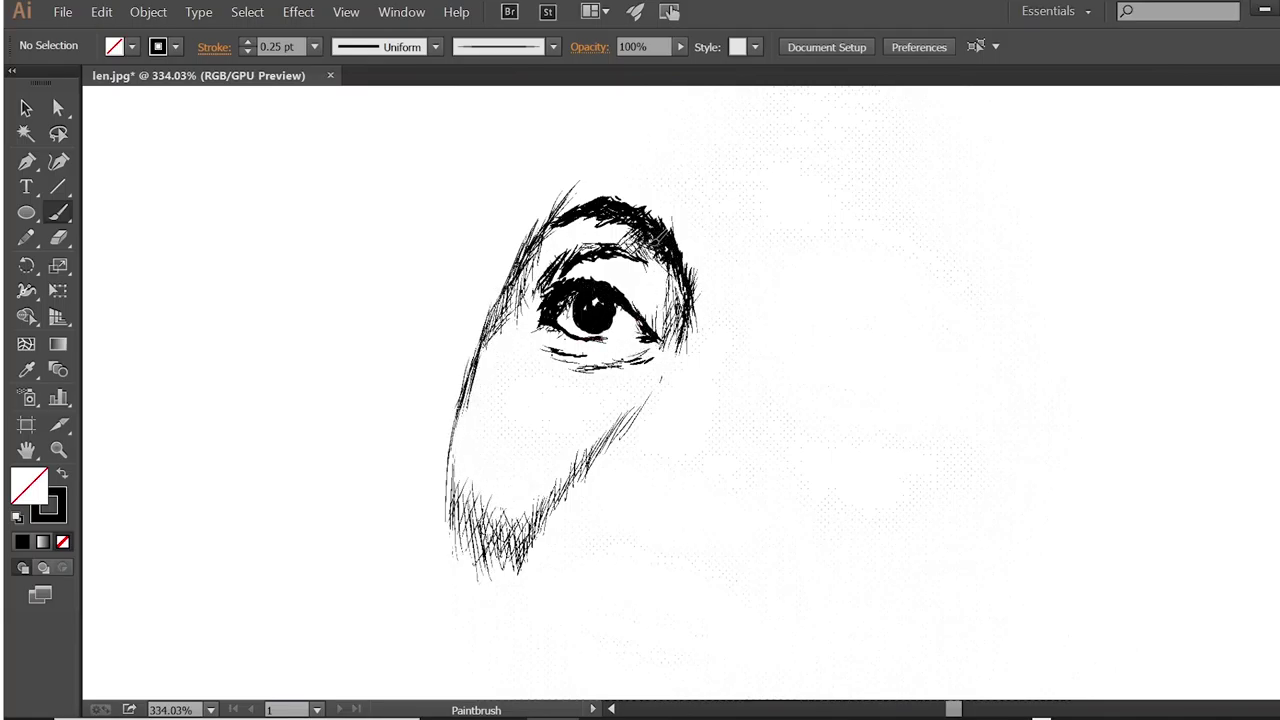
# - Hatch the nostrils and the area beneath the nose
pyautogui.moveTo(612, 480); pyautogui.dragTo(600, 503)
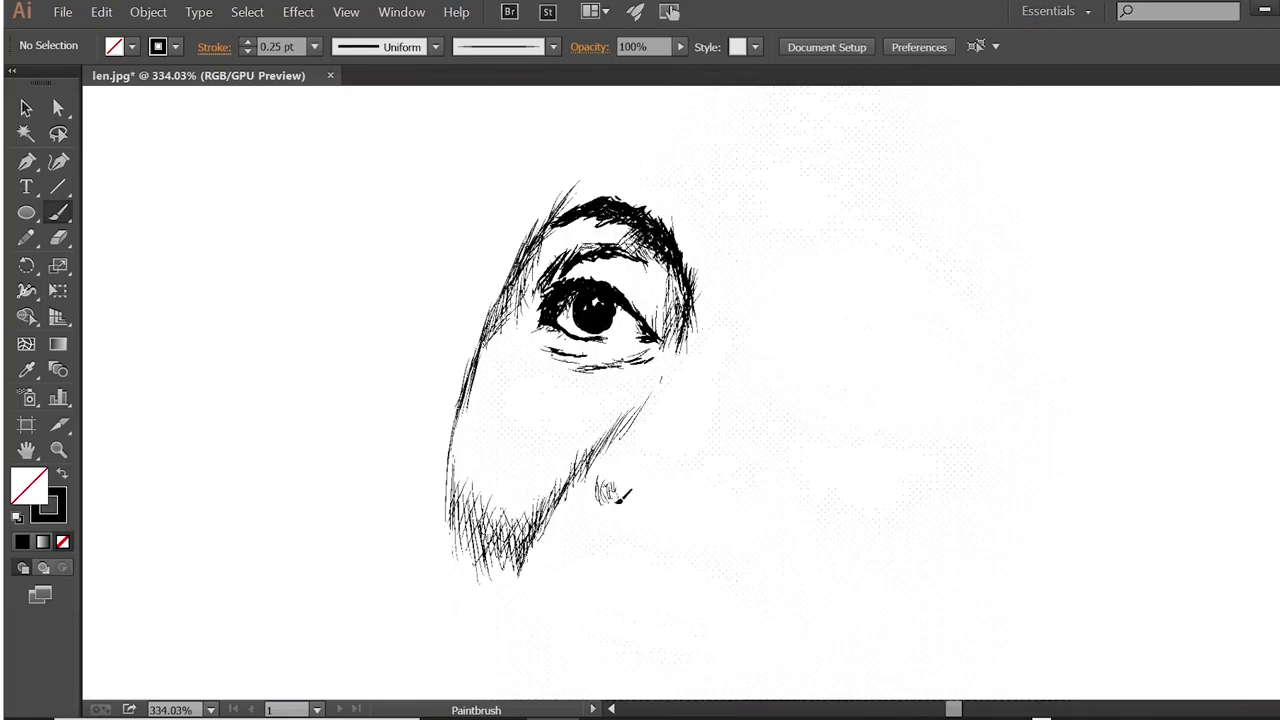
pyautogui.moveTo(690, 498); pyautogui.dragTo(724, 516)
pyautogui.moveTo(624, 466)
pyautogui.mouseDown()
pyautogui.moveTo(638, 528)
pyautogui.moveTo(652, 506)
pyautogui.moveTo(740, 518)
pyautogui.mouseUp()
pyautogui.moveTo(688, 470); pyautogui.dragTo(640, 500)
pyautogui.moveTo(650, 445)
pyautogui.mouseDown()
pyautogui.moveTo(640, 508)
pyautogui.moveTo(664, 522)
pyautogui.moveTo(668, 544)
pyautogui.moveTo(746, 522)
pyautogui.mouseUp()
pyautogui.moveTo(767, 482)
pyautogui.mouseDown()
pyautogui.moveTo(770, 505)
pyautogui.moveTo(712, 520)
pyautogui.mouseUp()
# - Switch the brush to 0.5 pt and draw a line down the right of the nose
pyautogui.click(314, 46)
pyautogui.click(340, 142)
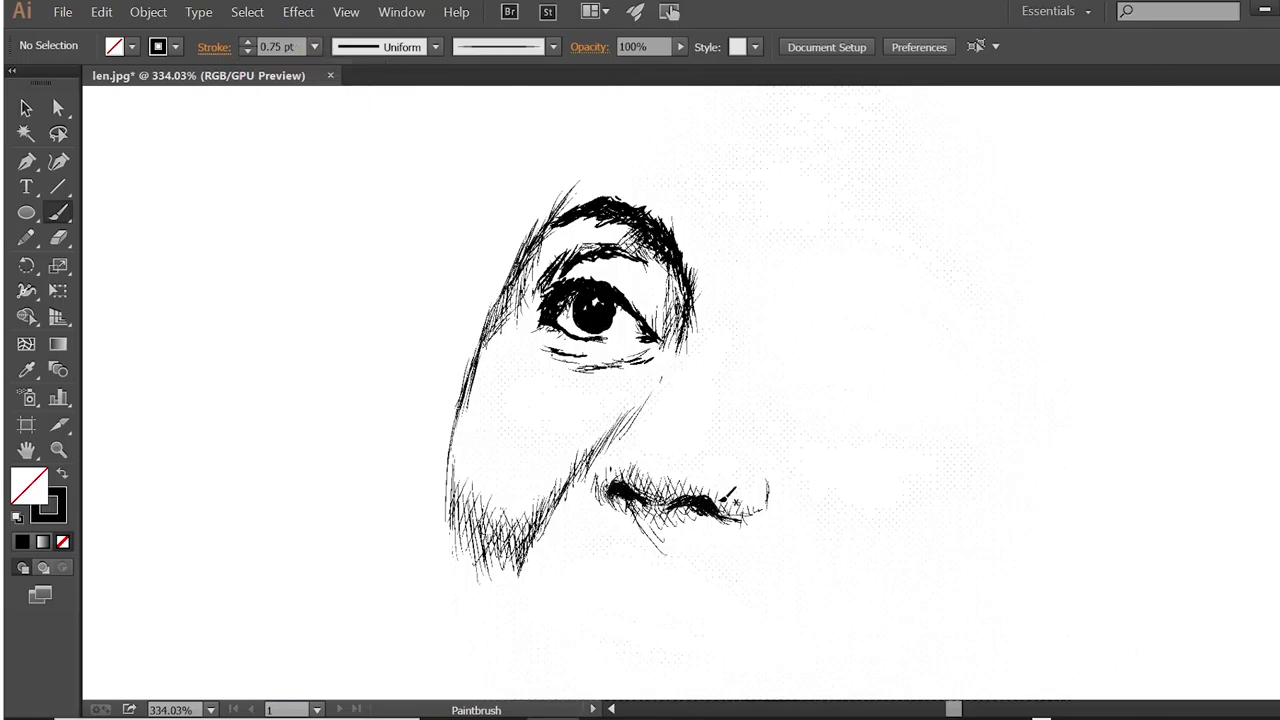
pyautogui.click(314, 46)
pyautogui.click(355, 97)
pyautogui.moveTo(783, 490); pyautogui.dragTo(820, 614)
# - At 0.25 pt, cross-hatch the nostril, under the nose and the left jaw
pyautogui.click(314, 46)
pyautogui.click(340, 75)
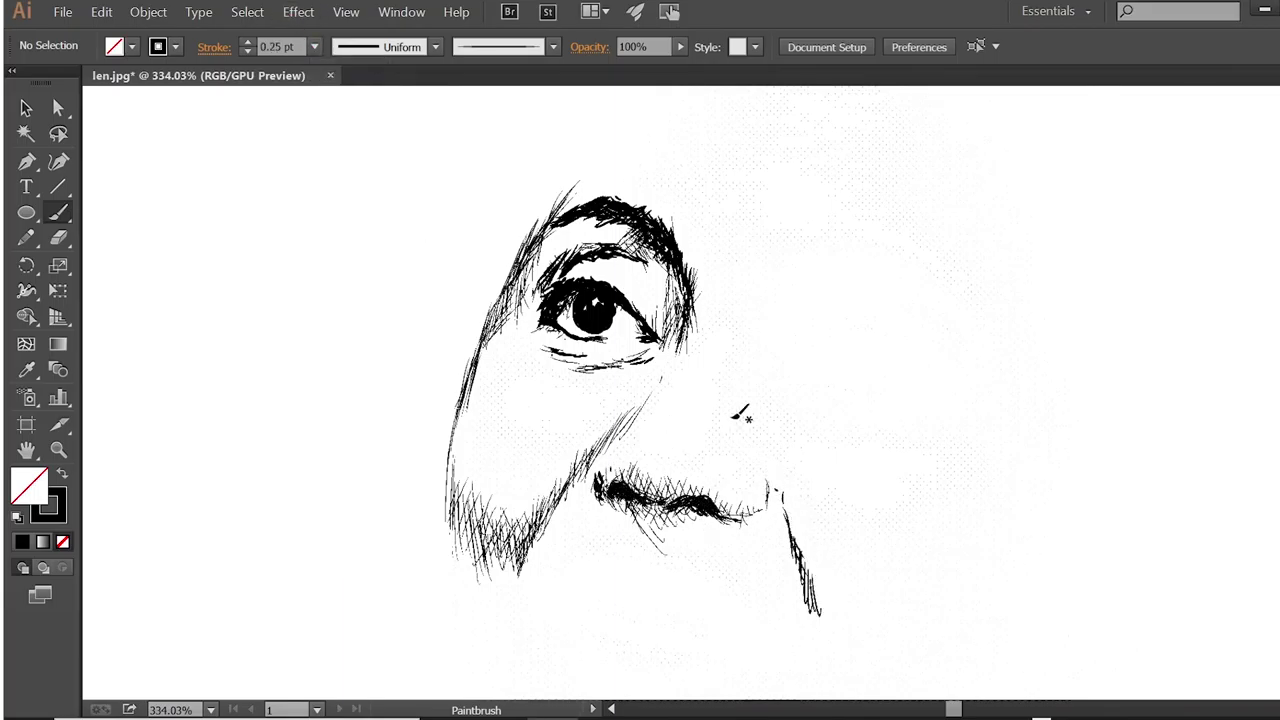
pyautogui.moveTo(730, 405); pyautogui.dragTo(708, 445)
pyautogui.moveTo(748, 483)
pyautogui.mouseDown()
pyautogui.moveTo(736, 496)
pyautogui.moveTo(640, 470)
pyautogui.moveTo(500, 520)
pyautogui.mouseUp()
pyautogui.moveTo(455, 430); pyautogui.dragTo(500, 540)
pyautogui.moveTo(480, 430)
pyautogui.mouseDown()
pyautogui.moveTo(537, 502)
pyautogui.moveTo(470, 535)
pyautogui.mouseUp()
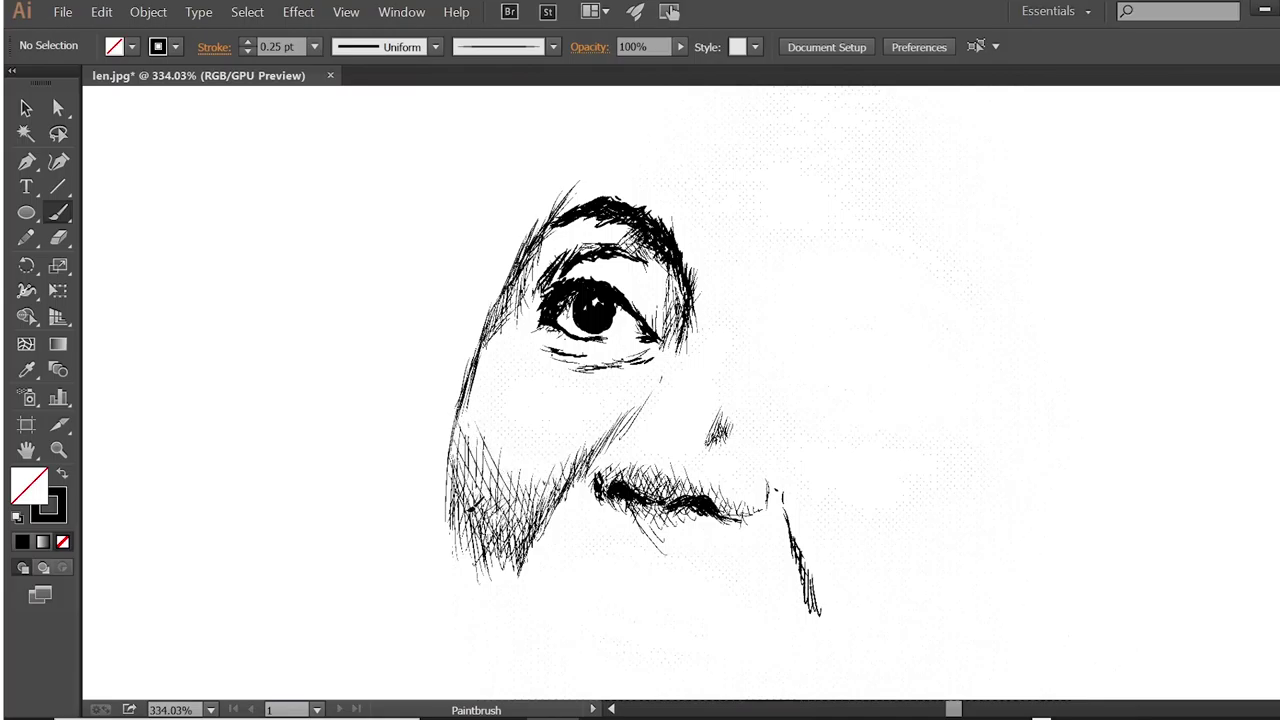
pyautogui.moveTo(490, 455); pyautogui.dragTo(450, 515)
# - Hatch the left temple, upper eyelid and the area around the left eye
pyautogui.moveTo(585, 228); pyautogui.dragTo(525, 270)
pyautogui.moveTo(650, 225)
pyautogui.mouseDown()
pyautogui.moveTo(595, 245)
pyautogui.moveTo(686, 275)
pyautogui.mouseUp()
pyautogui.moveTo(690, 334); pyautogui.dragTo(628, 370)
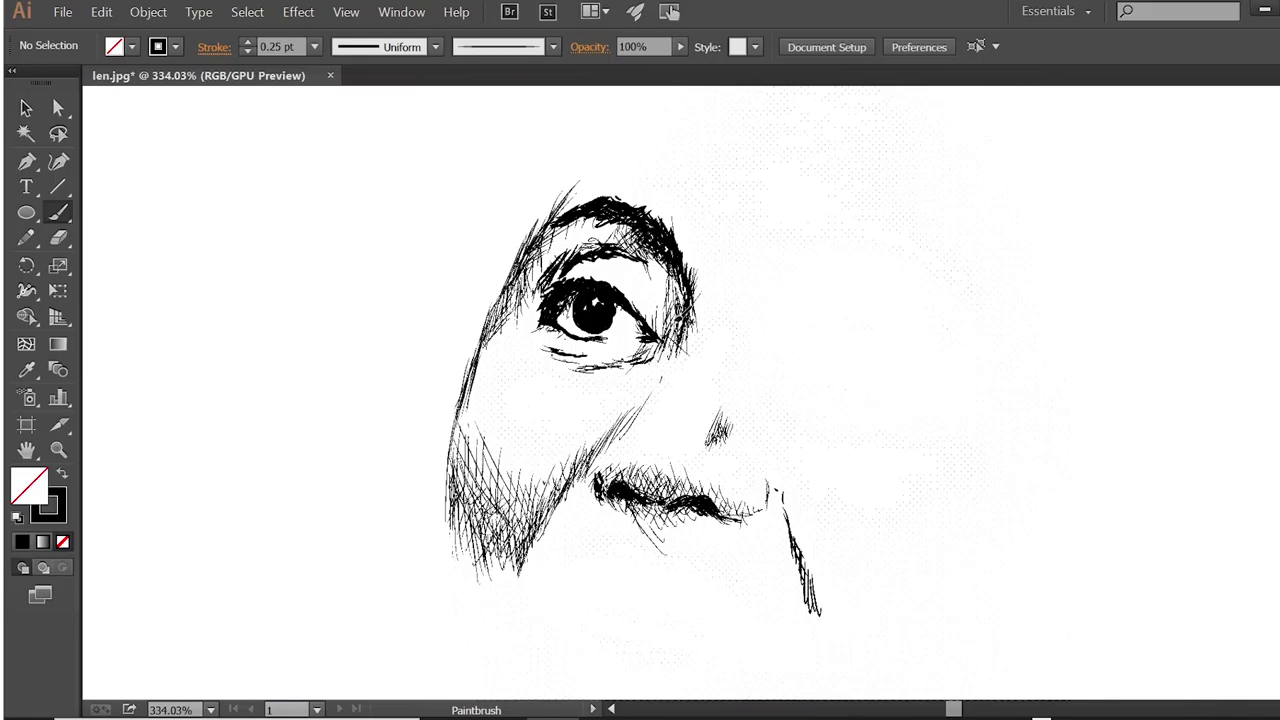
pyautogui.moveTo(694, 305); pyautogui.dragTo(658, 340)
pyautogui.moveTo(636, 330); pyautogui.dragTo(600, 362)
pyautogui.moveTo(742, 500)
pyautogui.mouseDown()
pyautogui.moveTo(718, 515)
pyautogui.moveTo(722, 530)
pyautogui.mouseUp()
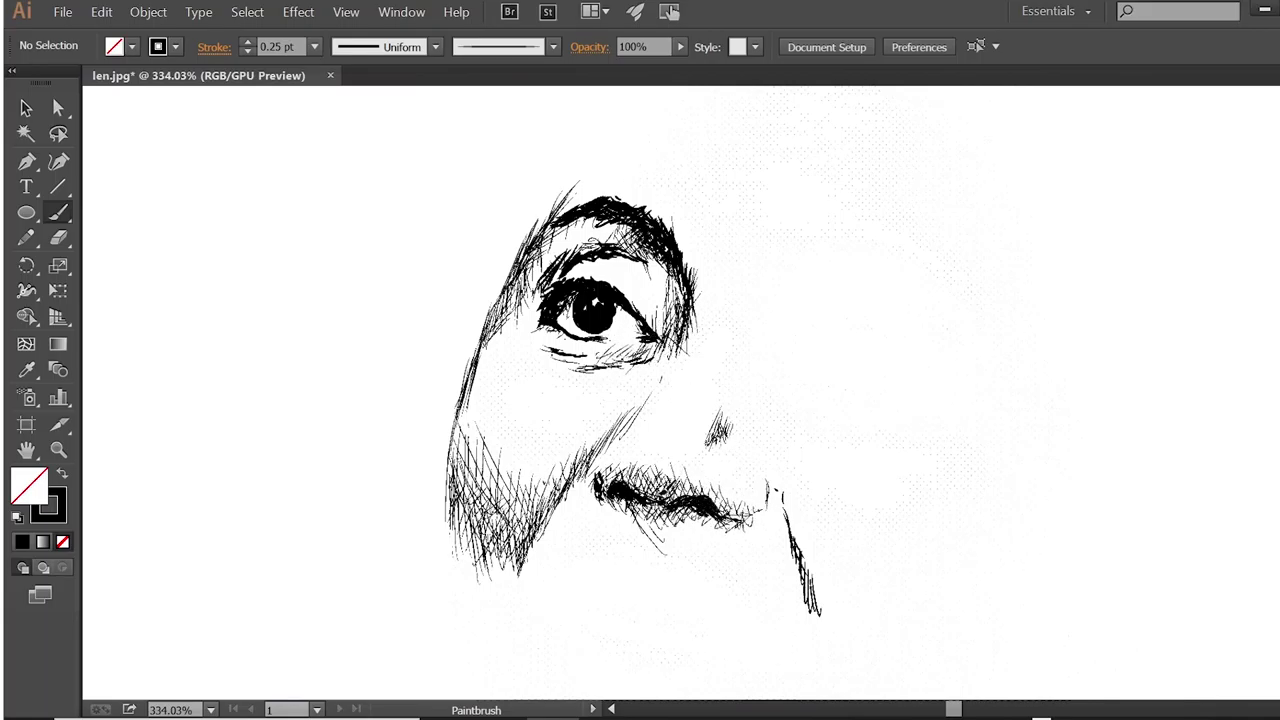
# - Cross-hatch the line right of the nose and draw the right eye's upper lid curve
pyautogui.moveTo(748, 442)
pyautogui.mouseDown()
pyautogui.moveTo(812, 515)
pyautogui.moveTo(820, 612)
pyautogui.mouseUp()
pyautogui.moveTo(830, 570); pyautogui.dragTo(822, 640)
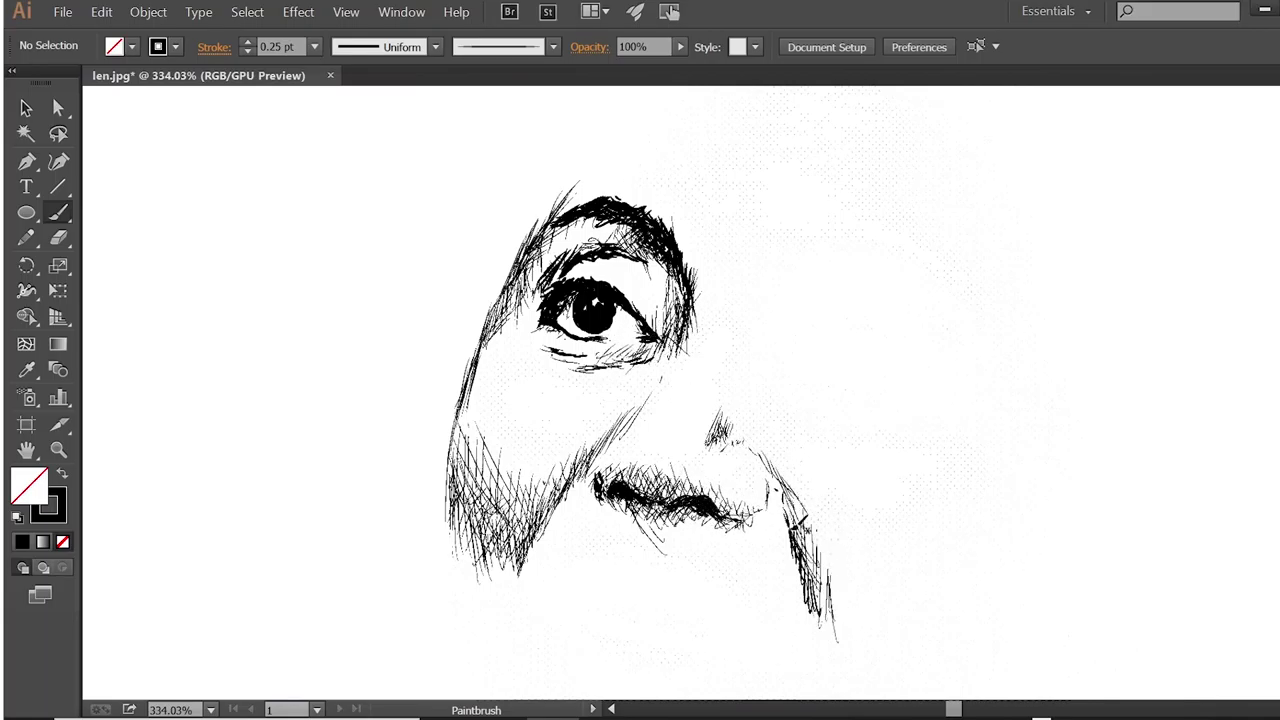
pyautogui.moveTo(798, 518); pyautogui.dragTo(808, 636)
pyautogui.moveTo(862, 572); pyautogui.dragTo(858, 644)
pyautogui.moveTo(866, 598); pyautogui.dragTo(828, 648)
pyautogui.moveTo(848, 578); pyautogui.dragTo(800, 600)
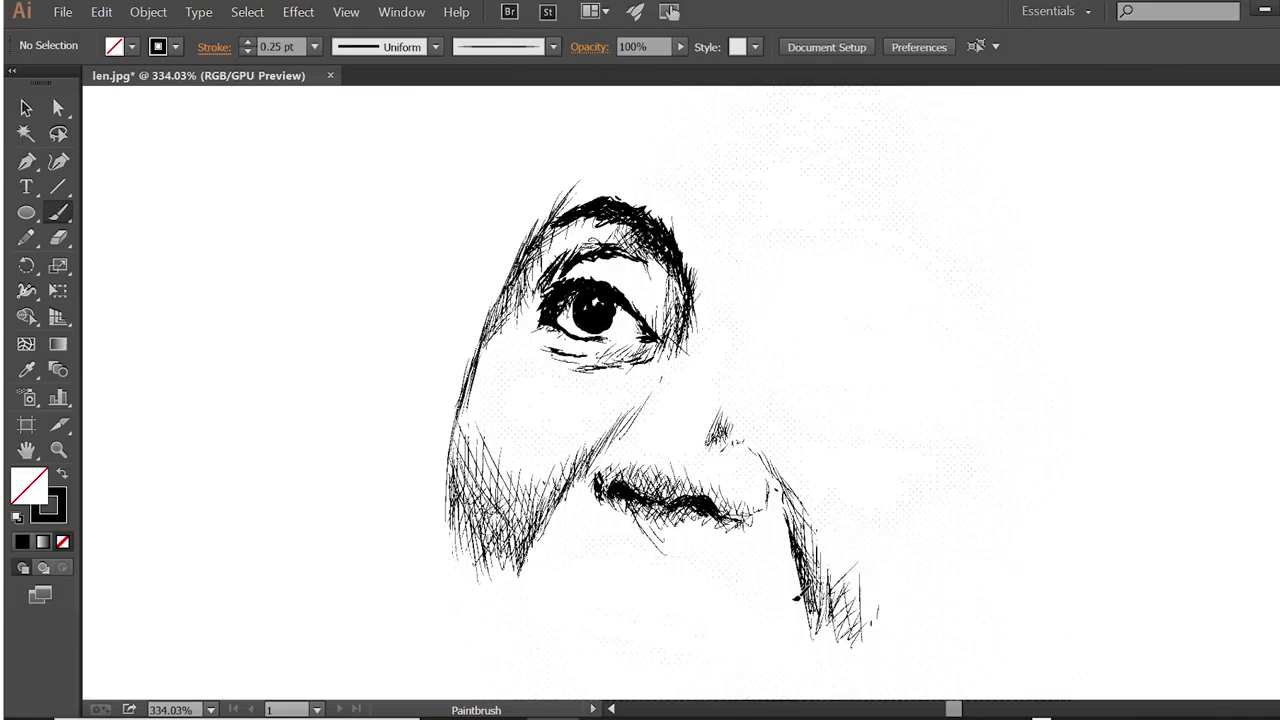
pyautogui.moveTo(799, 369)
pyautogui.mouseDown()
pyautogui.moveTo(866, 338)
pyautogui.moveTo(940, 402)
pyautogui.mouseUp()
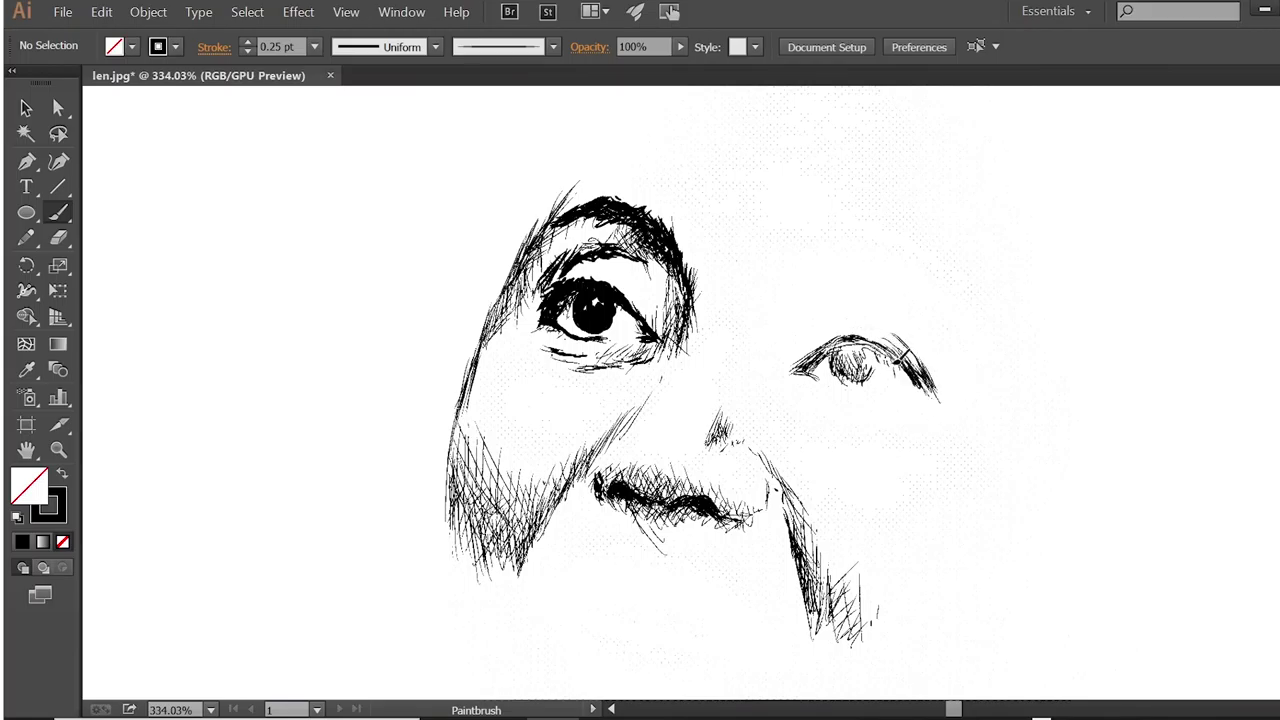
# - Shade the right eye's lid corner and iris, switching the brush to 0.75 pt
pyautogui.moveTo(903, 352)
pyautogui.mouseDown()
pyautogui.moveTo(936, 393)
pyautogui.moveTo(900, 394)
pyautogui.mouseUp()
pyautogui.moveTo(832, 360); pyautogui.dragTo(872, 384)
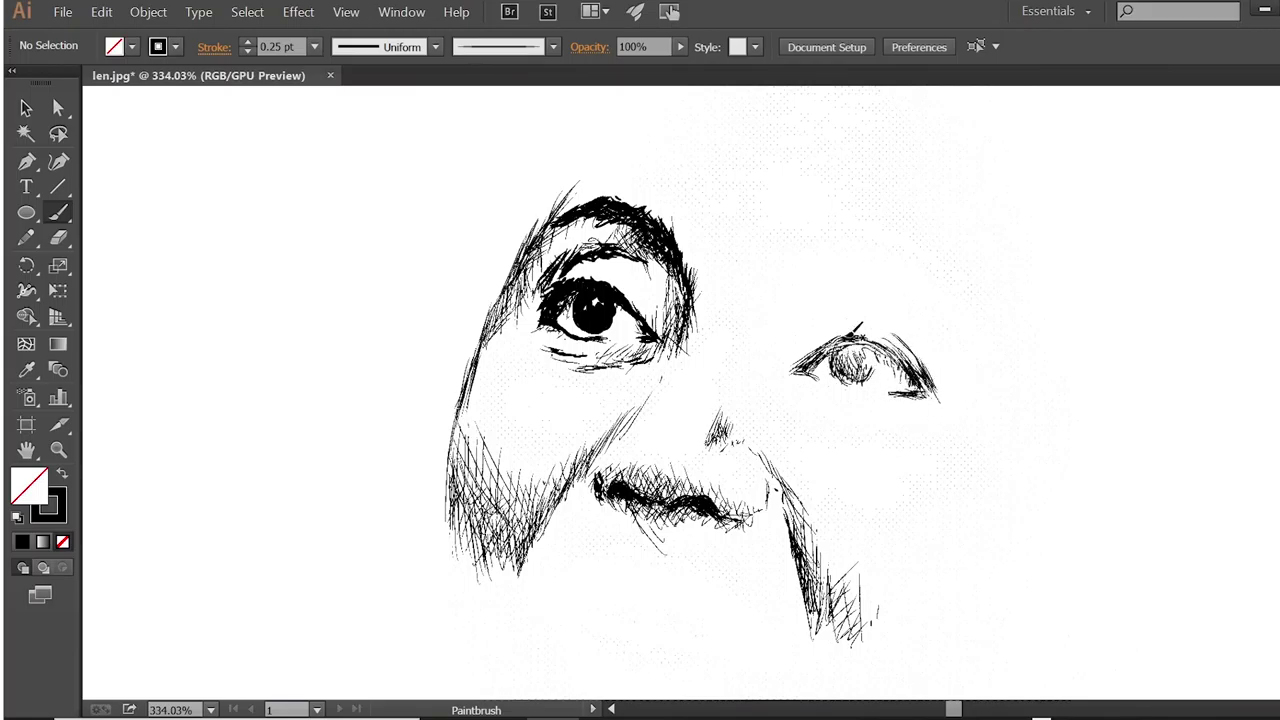
pyautogui.click(314, 47)
pyautogui.click(340, 131)
pyautogui.moveTo(862, 332)
pyautogui.mouseDown()
pyautogui.moveTo(806, 368)
pyautogui.moveTo(858, 340)
pyautogui.moveTo(852, 384)
pyautogui.moveTo(916, 362)
pyautogui.moveTo(940, 402)
pyautogui.mouseUp()
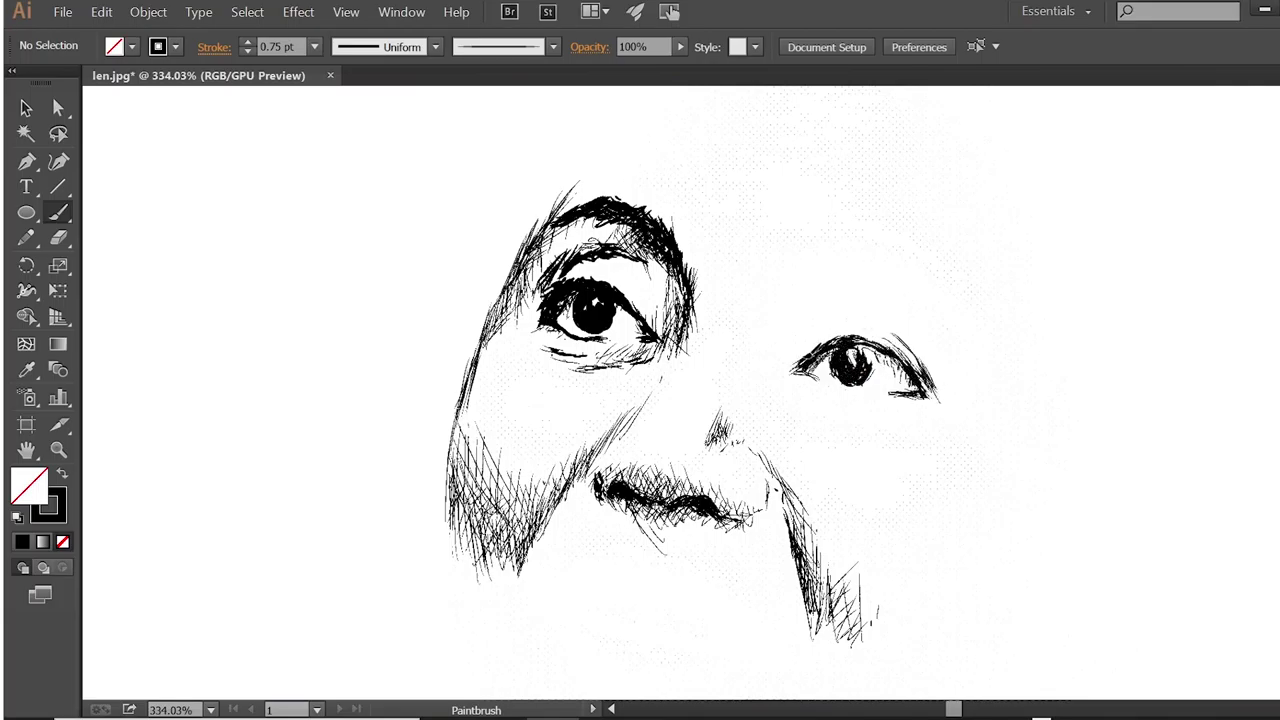
# - Draw the right eye's crease arc, fill the iris and build the thick eyebrow
pyautogui.moveTo(840, 310); pyautogui.dragTo(950, 395)
pyautogui.moveTo(802, 290); pyautogui.dragTo(890, 278)
pyautogui.moveTo(810, 270)
pyautogui.mouseDown()
pyautogui.moveTo(870, 256)
pyautogui.moveTo(836, 264)
pyautogui.mouseUp()
pyautogui.moveTo(806, 256)
pyautogui.mouseDown()
pyautogui.moveTo(804, 292)
pyautogui.moveTo(905, 285)
pyautogui.moveTo(980, 350)
pyautogui.mouseUp()
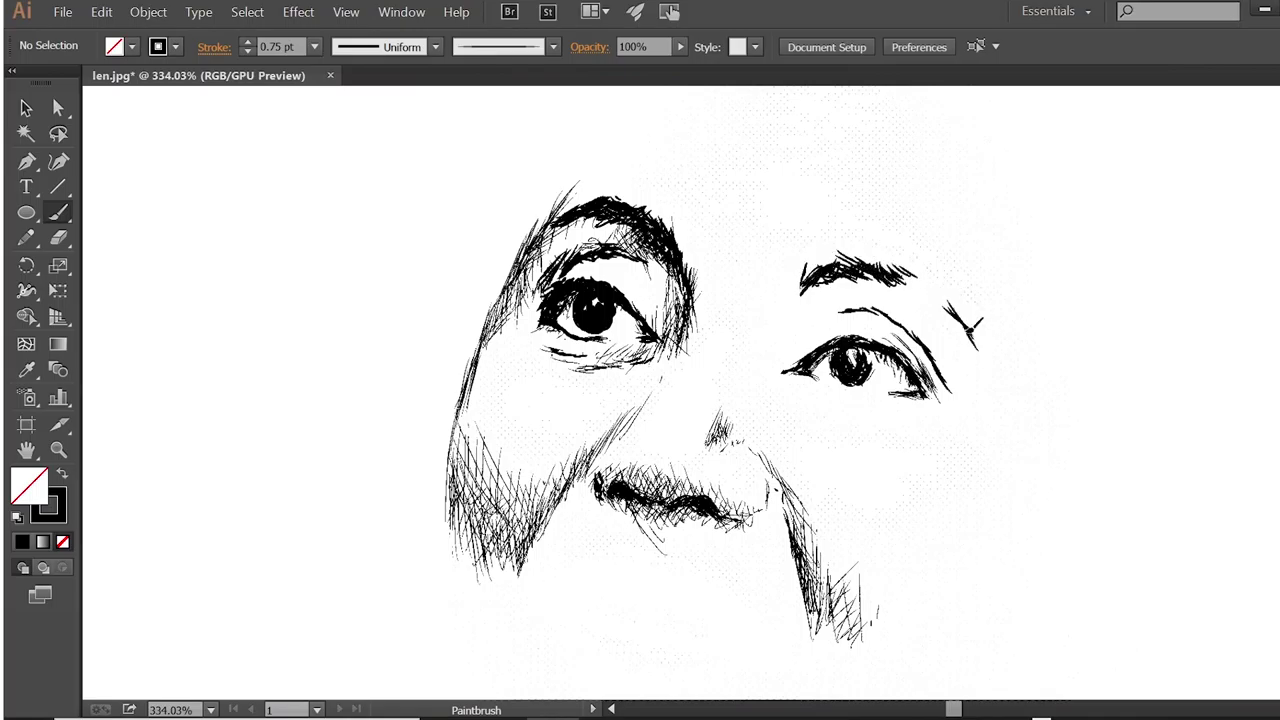
pyautogui.moveTo(925, 285)
pyautogui.mouseDown()
pyautogui.moveTo(990, 375)
pyautogui.moveTo(945, 300)
pyautogui.mouseUp()
pyautogui.moveTo(860, 258); pyautogui.dragTo(792, 296)
pyautogui.moveTo(816, 252); pyautogui.dragTo(776, 305)
pyautogui.moveTo(856, 248)
pyautogui.mouseDown()
pyautogui.moveTo(922, 270)
pyautogui.moveTo(982, 335)
pyautogui.mouseUp()
# - Double the right upper lid crease, thicken the lashes, then set the brush to 0.25 pt
pyautogui.moveTo(830, 300); pyautogui.dragTo(945, 395)
pyautogui.moveTo(868, 334)
pyautogui.mouseDown()
pyautogui.moveTo(792, 370)
pyautogui.moveTo(926, 382)
pyautogui.mouseUp()
pyautogui.click(314, 47)
pyautogui.click(340, 50)
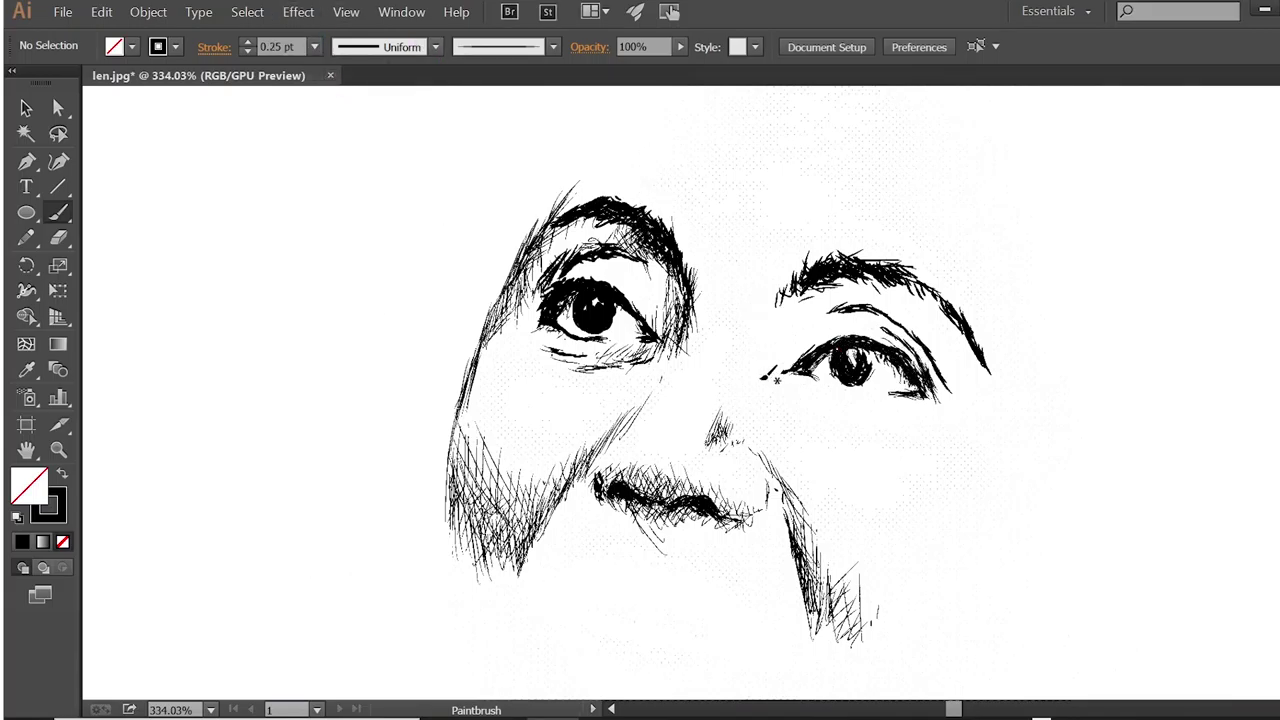
# - Hatch the right eyebrow's inner end, the nose bridge and between the eyes
pyautogui.moveTo(800, 280)
pyautogui.mouseDown()
pyautogui.moveTo(770, 332)
pyautogui.moveTo(772, 368)
pyautogui.moveTo(770, 335)
pyautogui.mouseUp()
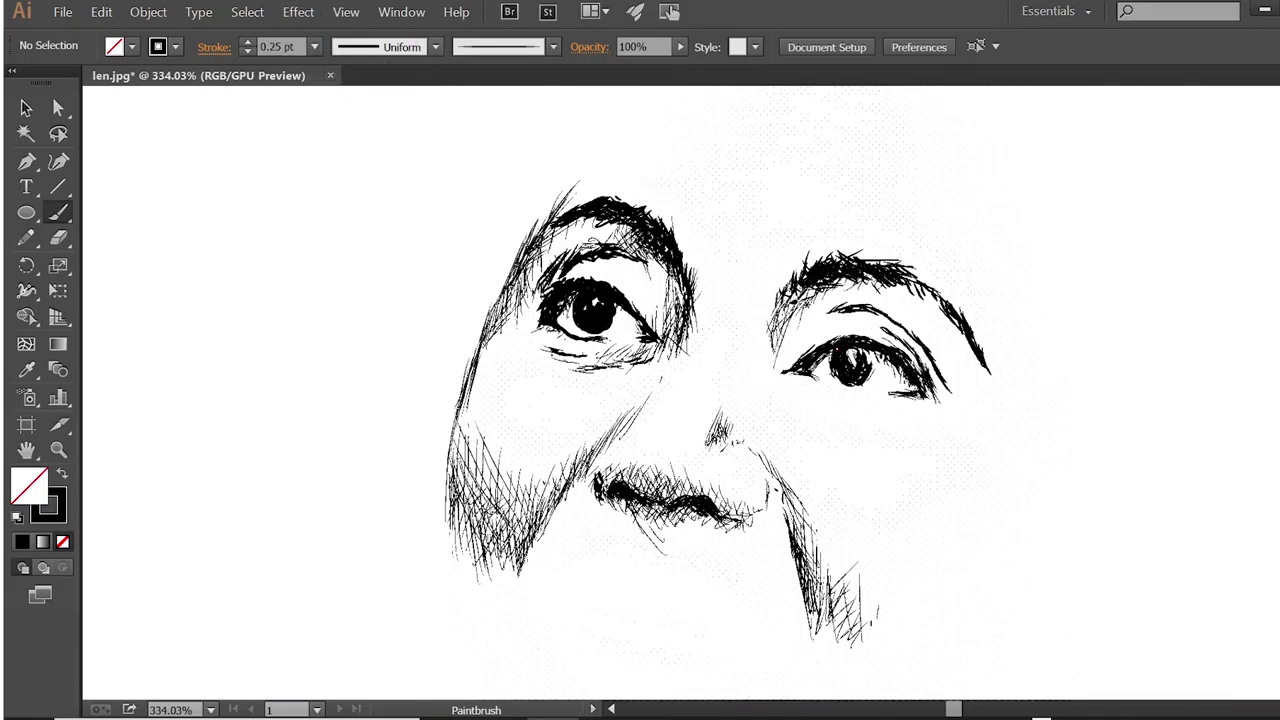
pyautogui.moveTo(786, 282); pyautogui.dragTo(740, 400)
pyautogui.moveTo(788, 318); pyautogui.dragTo(728, 416)
pyautogui.moveTo(796, 262); pyautogui.dragTo(742, 332)
pyautogui.moveTo(708, 256); pyautogui.dragTo(684, 298)
pyautogui.moveTo(790, 294); pyautogui.dragTo(762, 338)
pyautogui.moveTo(872, 280)
pyautogui.mouseDown()
pyautogui.moveTo(830, 312)
pyautogui.moveTo(900, 318)
pyautogui.moveTo(948, 374)
pyautogui.mouseUp()
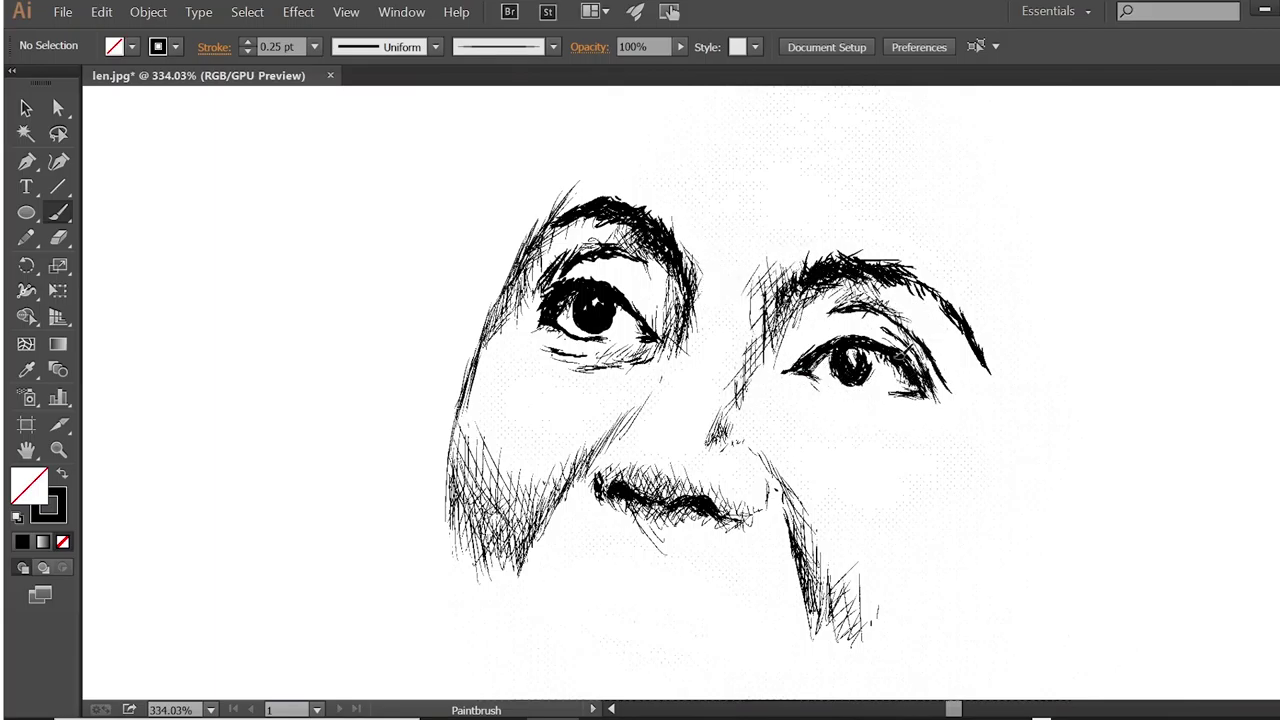
# - Shade the right eye's lower lid and corner, then draw a bold 1 pt upper-lid line
pyautogui.moveTo(896, 394)
pyautogui.mouseDown()
pyautogui.moveTo(862, 388)
pyautogui.moveTo(881, 419)
pyautogui.mouseUp()
pyautogui.moveTo(948, 382); pyautogui.dragTo(990, 405)
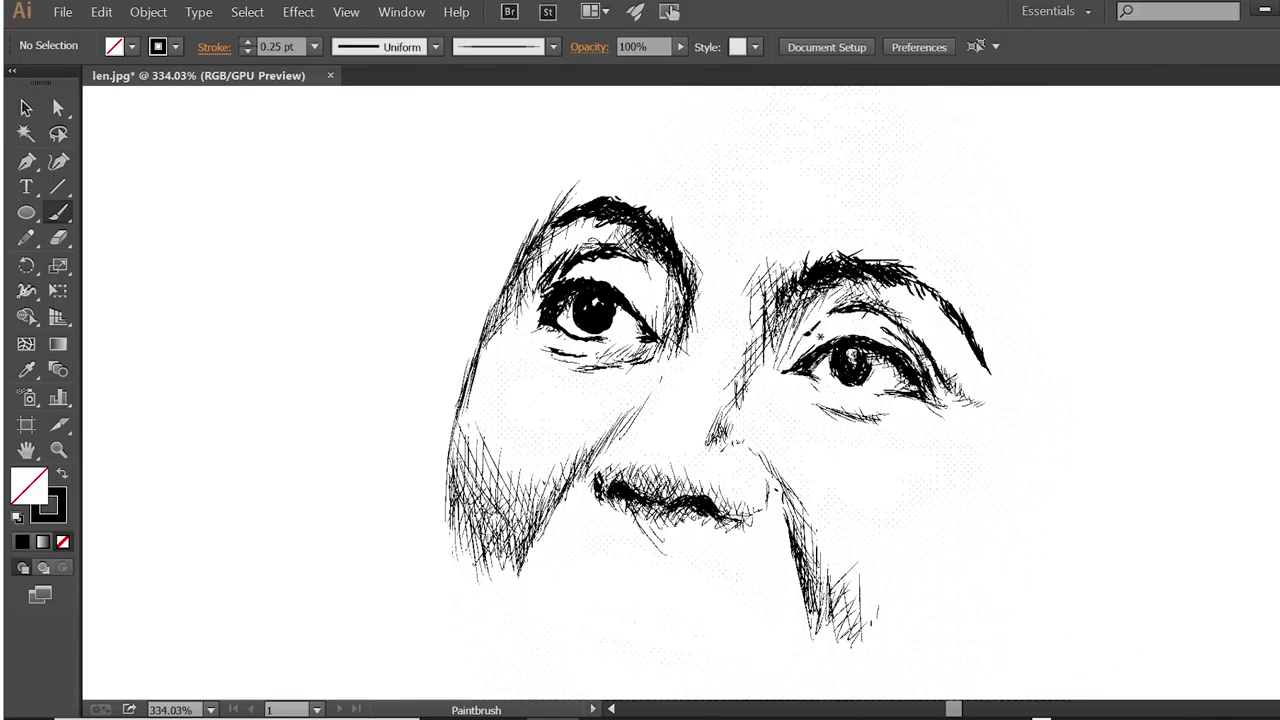
pyautogui.moveTo(790, 338)
pyautogui.mouseDown()
pyautogui.moveTo(858, 308)
pyautogui.moveTo(856, 278)
pyautogui.moveTo(888, 262)
pyautogui.moveTo(830, 266)
pyautogui.moveTo(822, 282)
pyautogui.mouseUp()
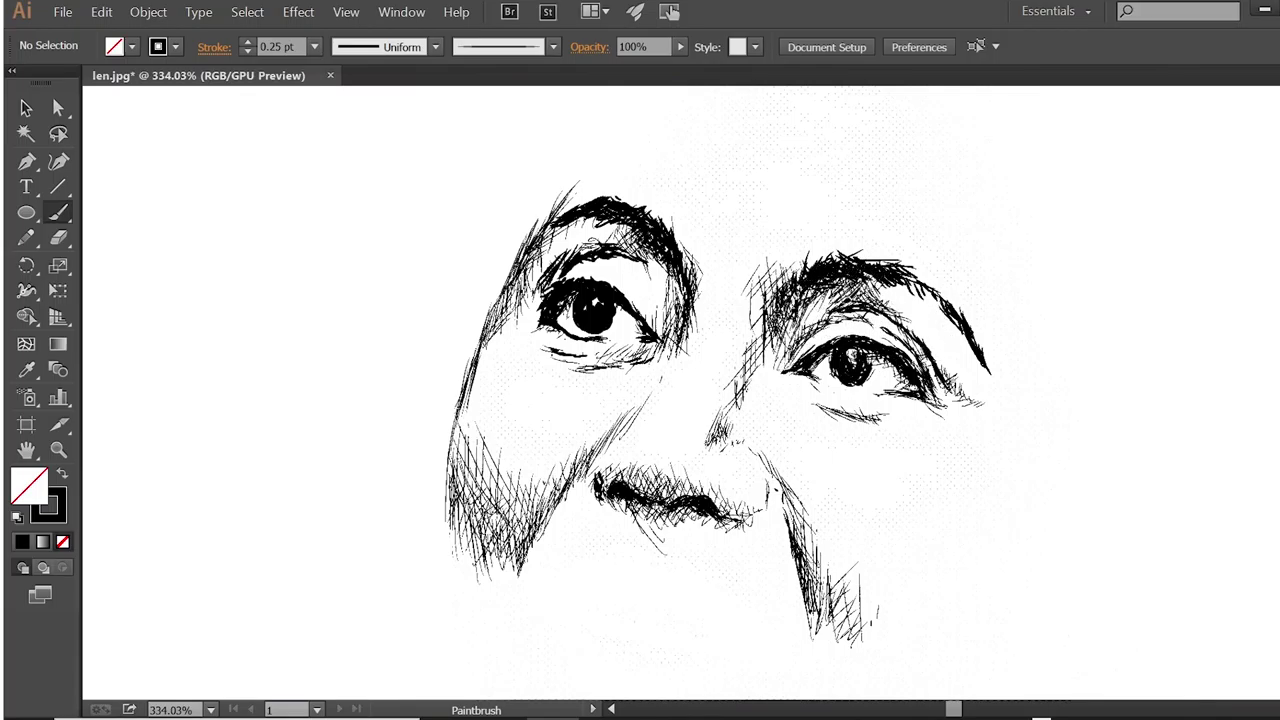
pyautogui.click(313, 46)
pyautogui.click(340, 122)
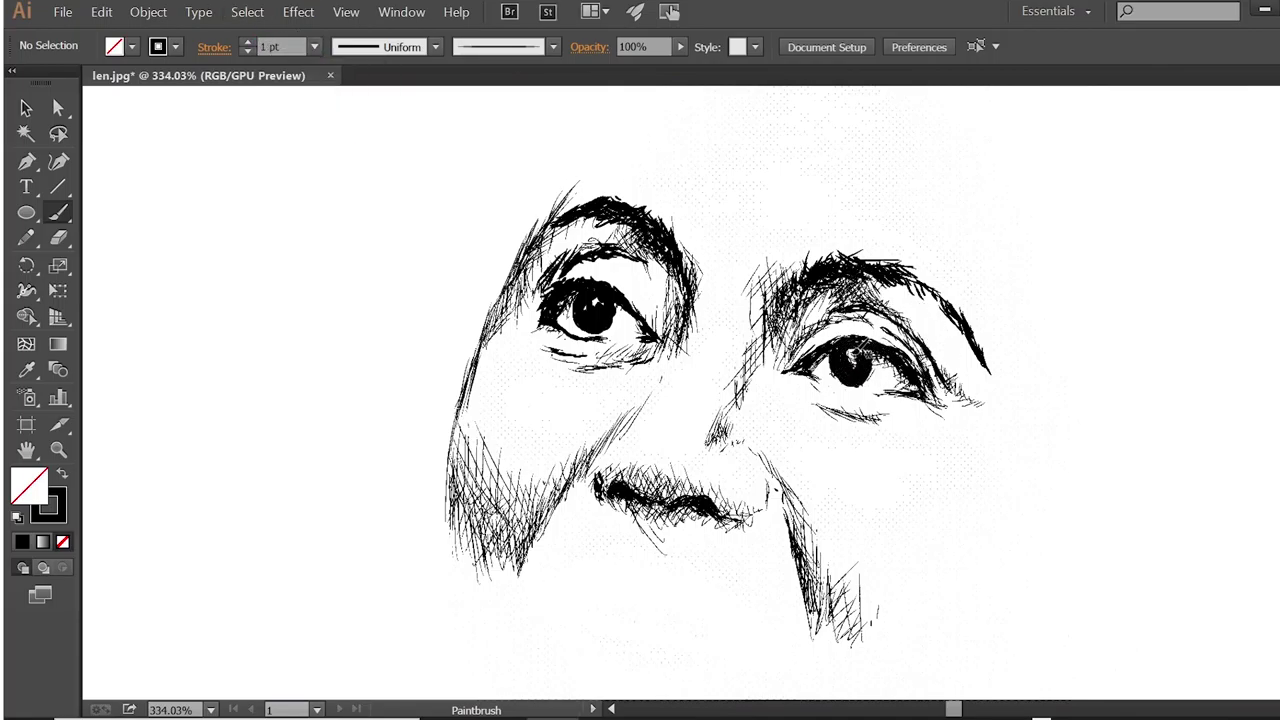
pyautogui.moveTo(842, 346); pyautogui.dragTo(893, 332)
# - At 0.25 pt, hatch under the right eye, darken the left face outline and shade under the nose
pyautogui.click(313, 46)
pyautogui.click(340, 68)
pyautogui.moveTo(914, 406)
pyautogui.mouseDown()
pyautogui.moveTo(870, 418)
pyautogui.moveTo(950, 412)
pyautogui.moveTo(850, 396)
pyautogui.mouseUp()
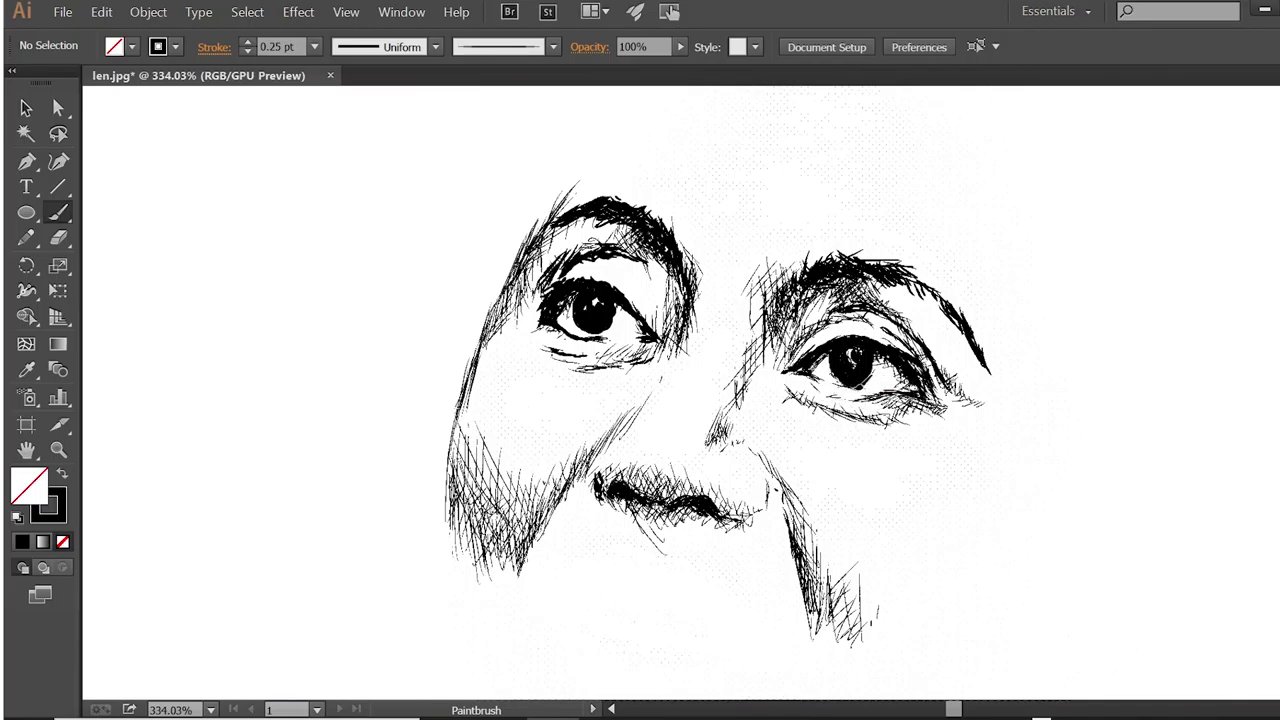
pyautogui.moveTo(950, 381)
pyautogui.mouseDown()
pyautogui.moveTo(924, 401)
pyautogui.moveTo(912, 370)
pyautogui.mouseUp()
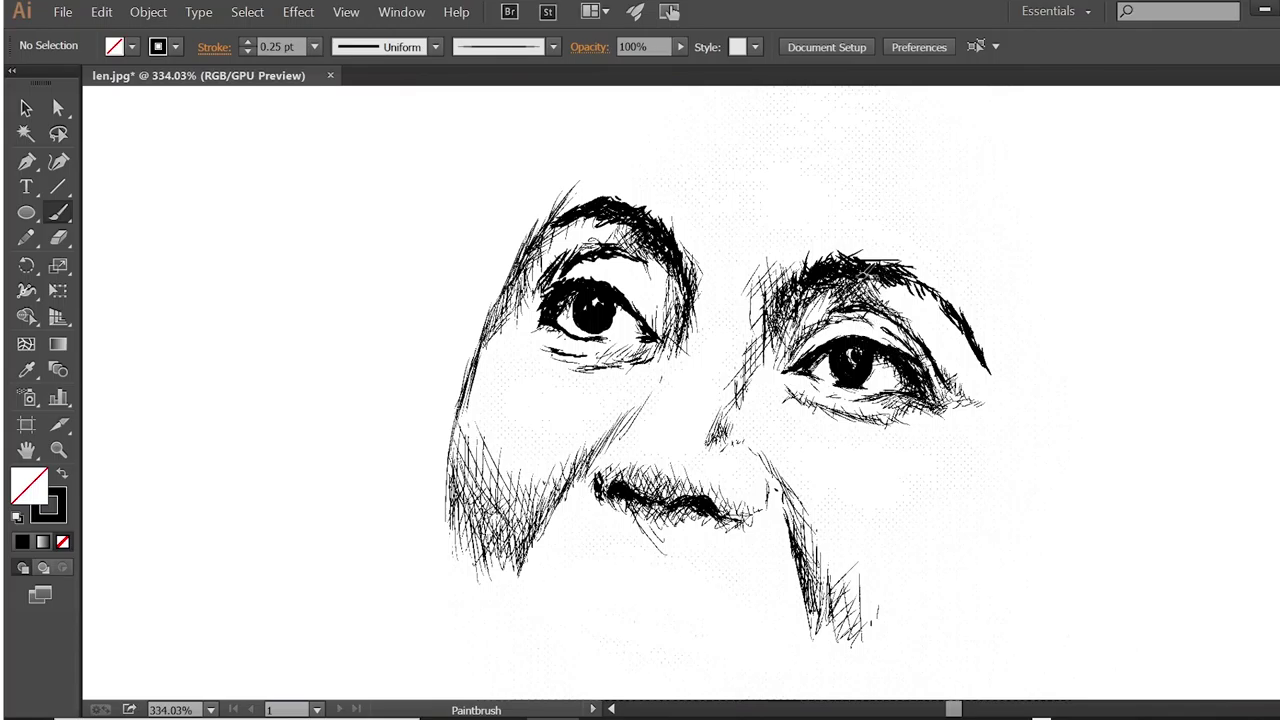
pyautogui.moveTo(890, 300); pyautogui.dragTo(856, 264)
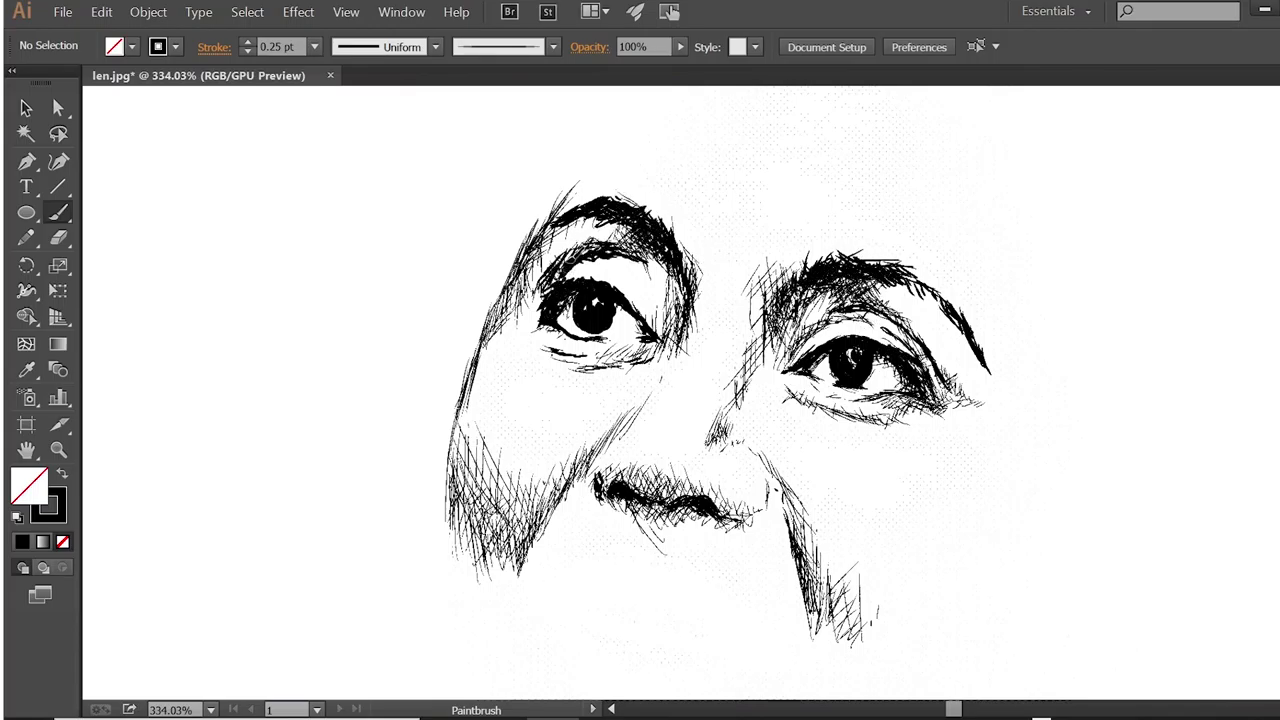
pyautogui.moveTo(565, 240); pyautogui.dragTo(467, 419)
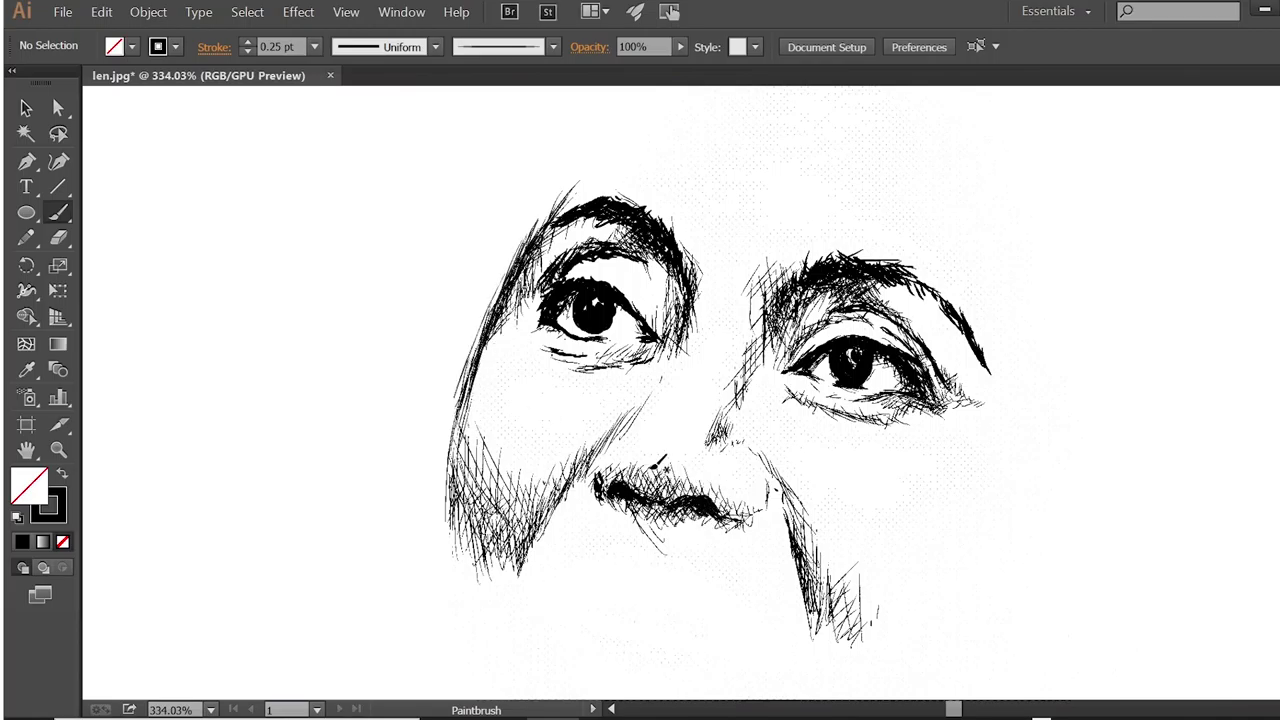
pyautogui.moveTo(650, 520)
pyautogui.mouseDown()
pyautogui.moveTo(608, 500)
pyautogui.moveTo(704, 519)
pyautogui.moveTo(760, 510)
pyautogui.mouseUp()
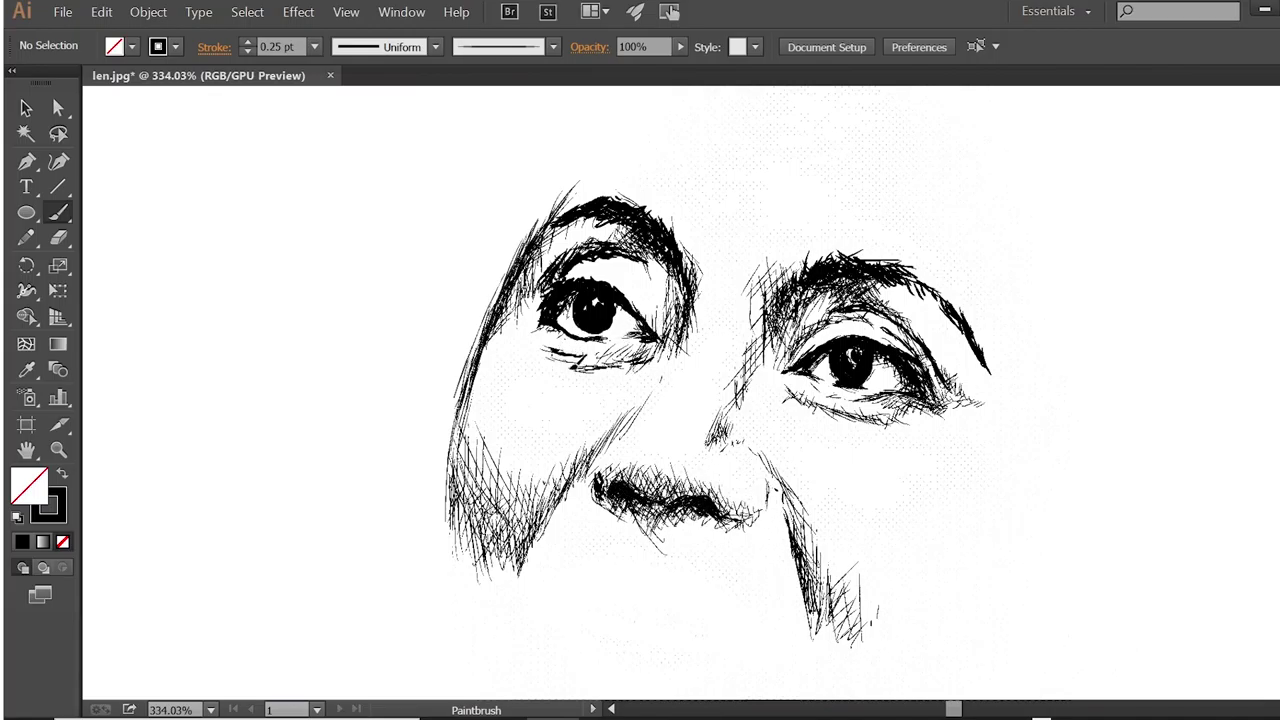
# - Draw the upper lip line out to the right corner and the curved lower lip, hatching both
pyautogui.moveTo(665, 580); pyautogui.dragTo(632, 442)
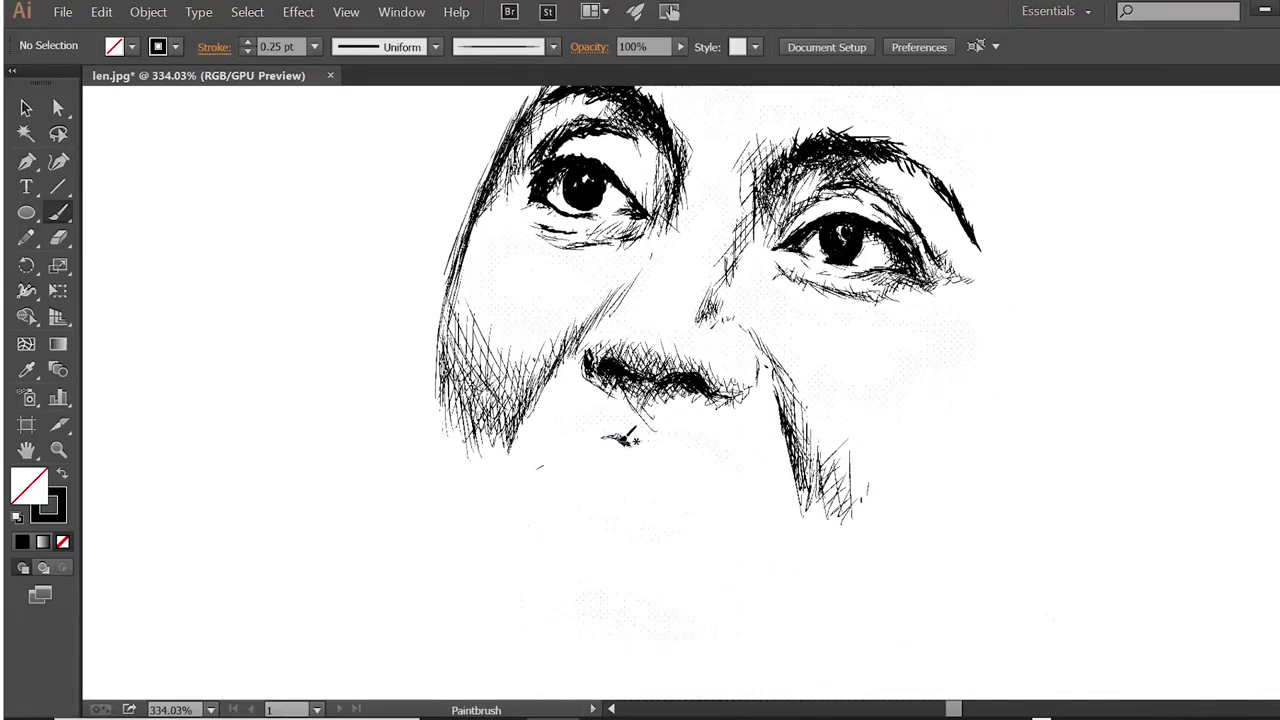
pyautogui.moveTo(541, 464); pyautogui.dragTo(593, 438)
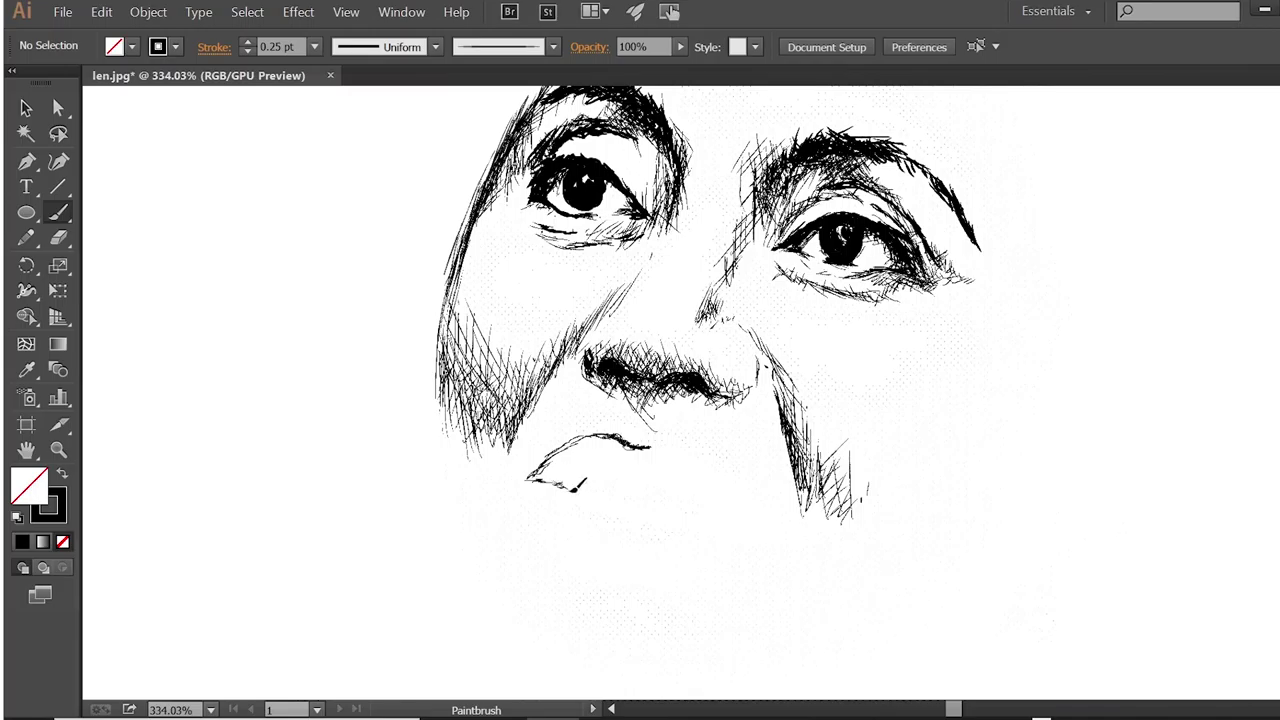
pyautogui.moveTo(575, 487)
pyautogui.mouseDown()
pyautogui.moveTo(563, 474)
pyautogui.moveTo(630, 461)
pyautogui.mouseUp()
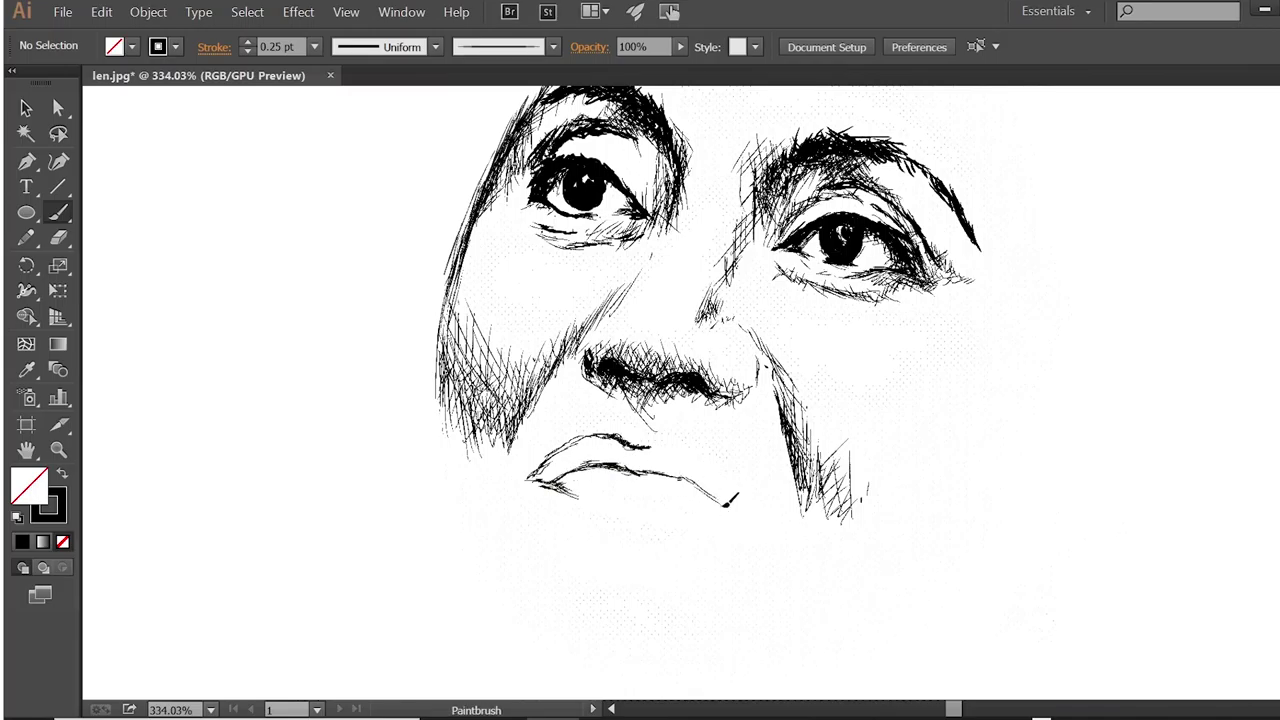
pyautogui.moveTo(672, 437); pyautogui.dragTo(780, 522)
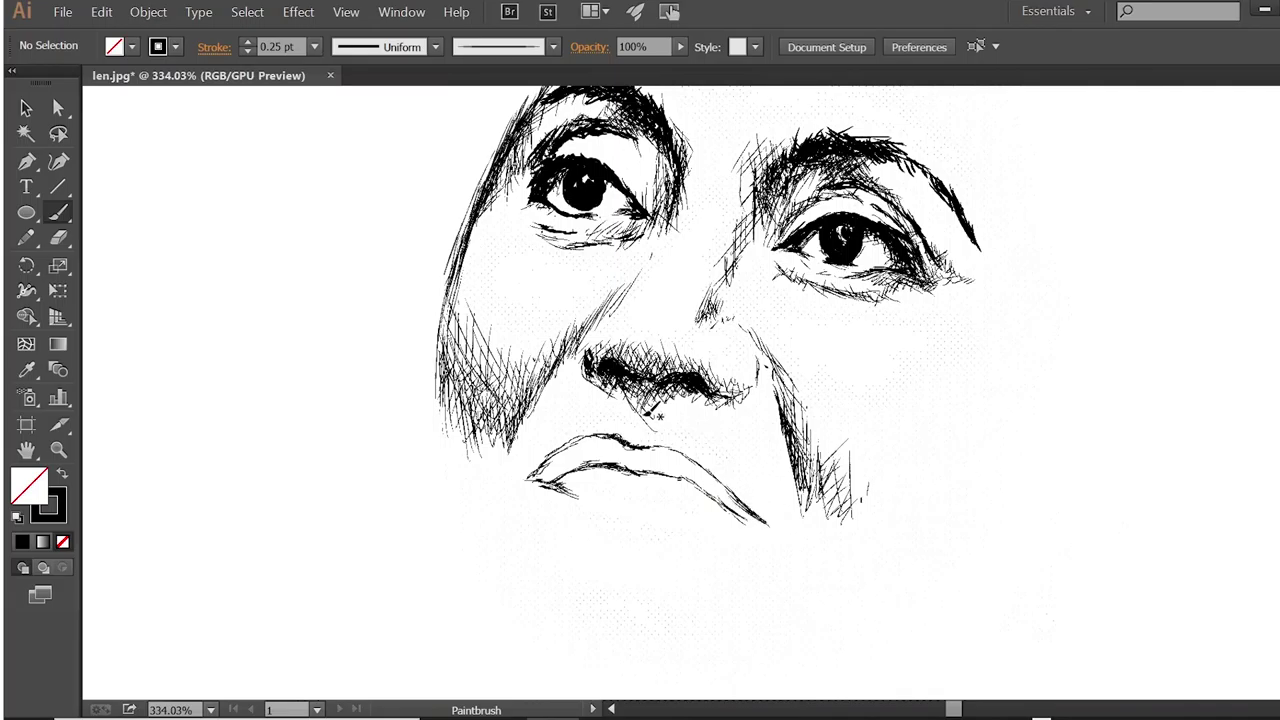
pyautogui.moveTo(582, 460); pyautogui.dragTo(536, 478)
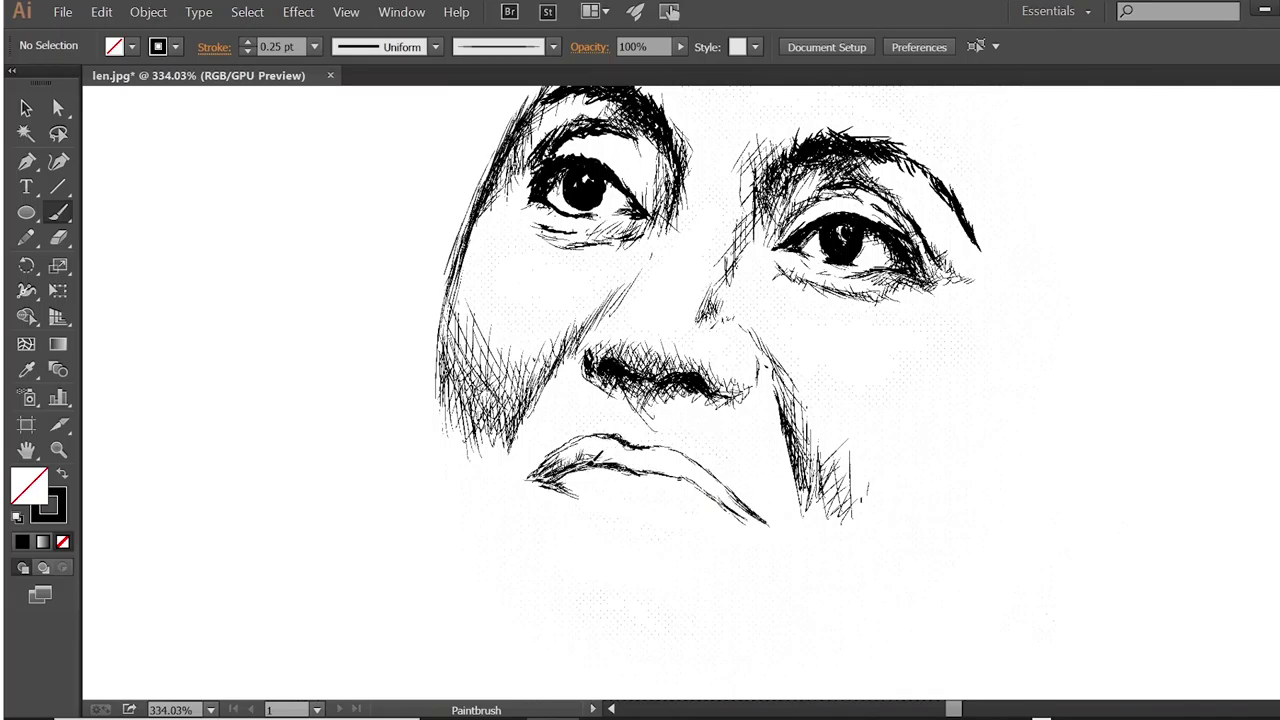
pyautogui.moveTo(640, 455); pyautogui.dragTo(733, 487)
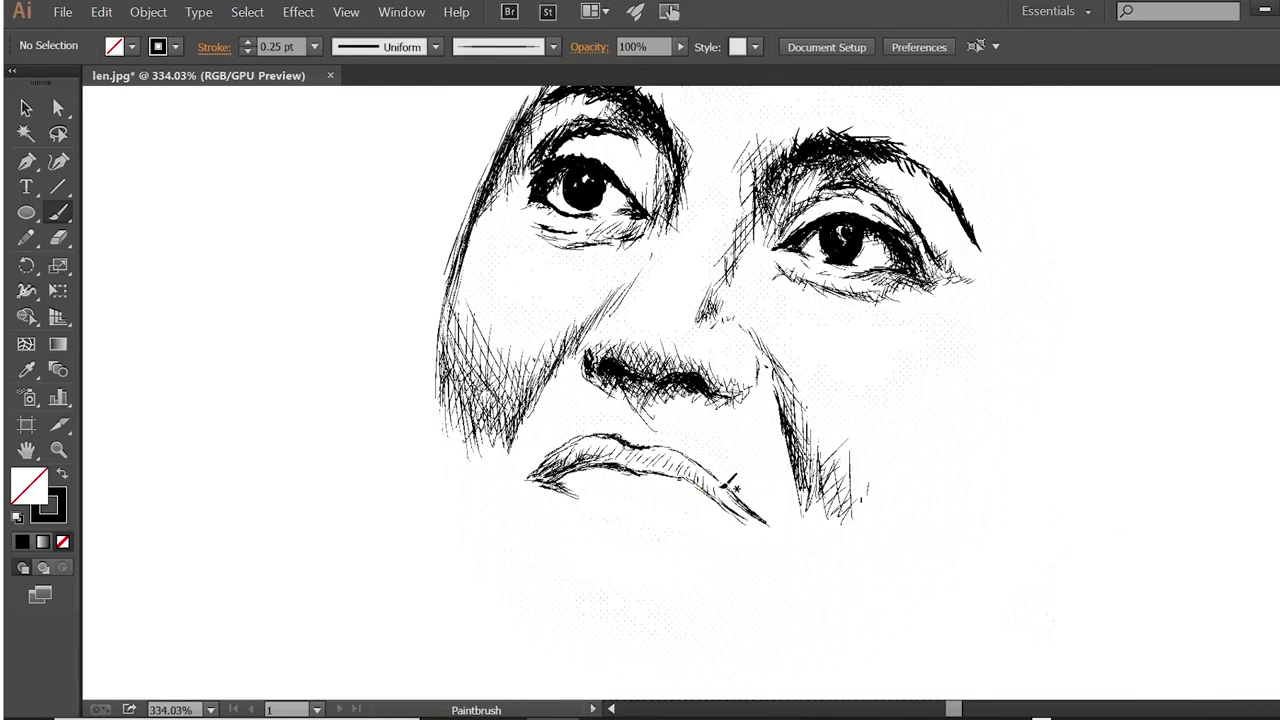
pyautogui.moveTo(571, 486); pyautogui.dragTo(530, 478)
pyautogui.moveTo(628, 448); pyautogui.dragTo(769, 525)
pyautogui.moveTo(676, 479); pyautogui.dragTo(643, 463)
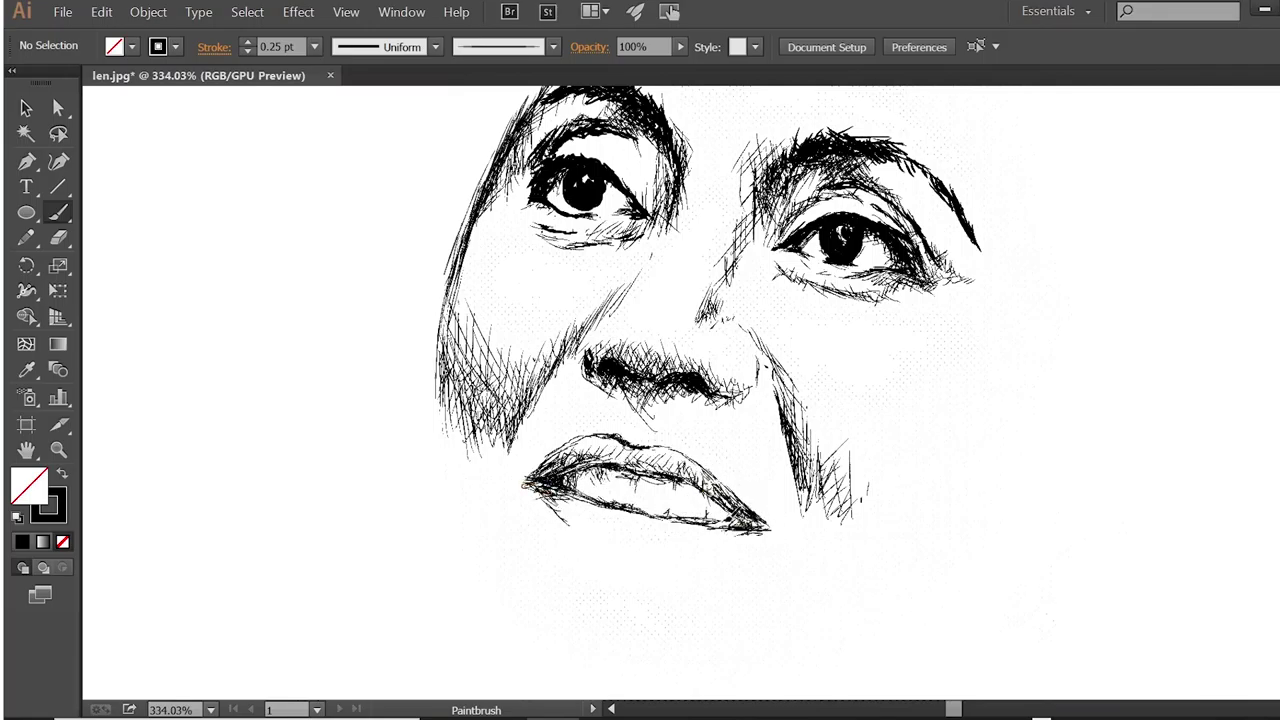
# - Hatch the upper lip and inside of the lower lip at 0.5 pt, then reset the brush to 0.75 pt
pyautogui.click(314, 46)
pyautogui.click(345, 93)
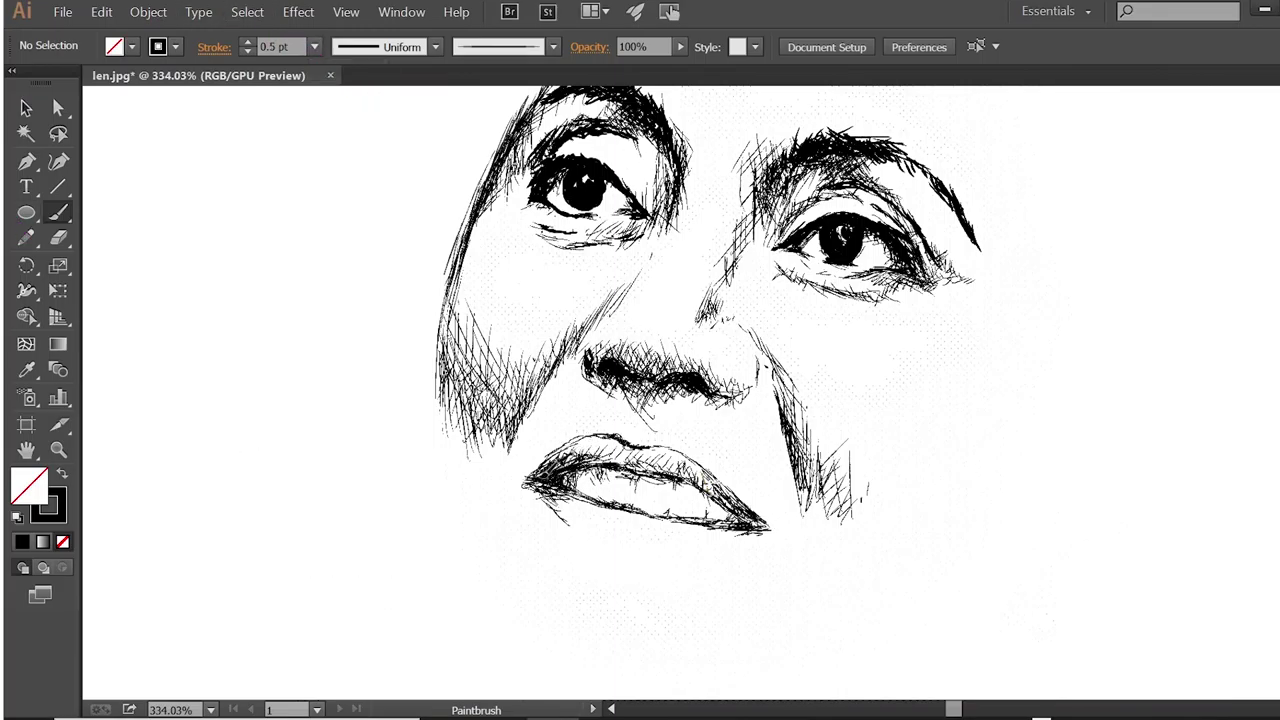
pyautogui.moveTo(545, 475); pyautogui.dragTo(605, 443)
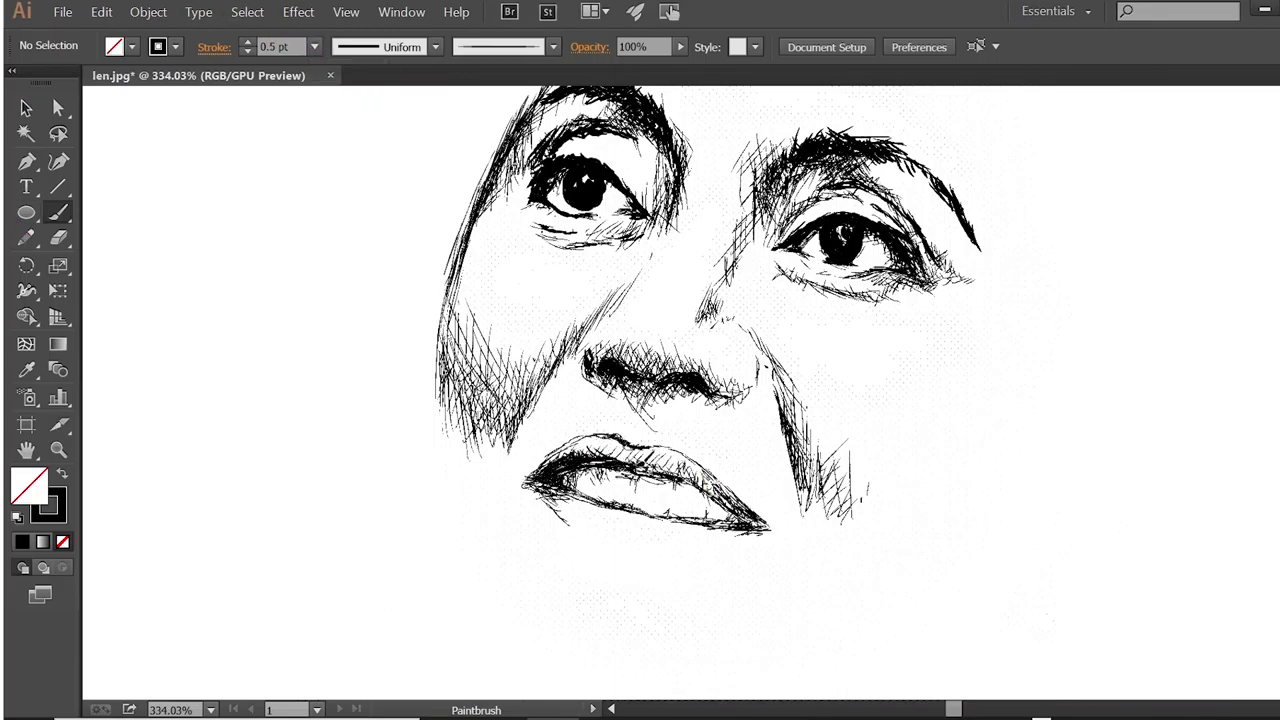
pyautogui.moveTo(767, 511); pyautogui.dragTo(751, 505)
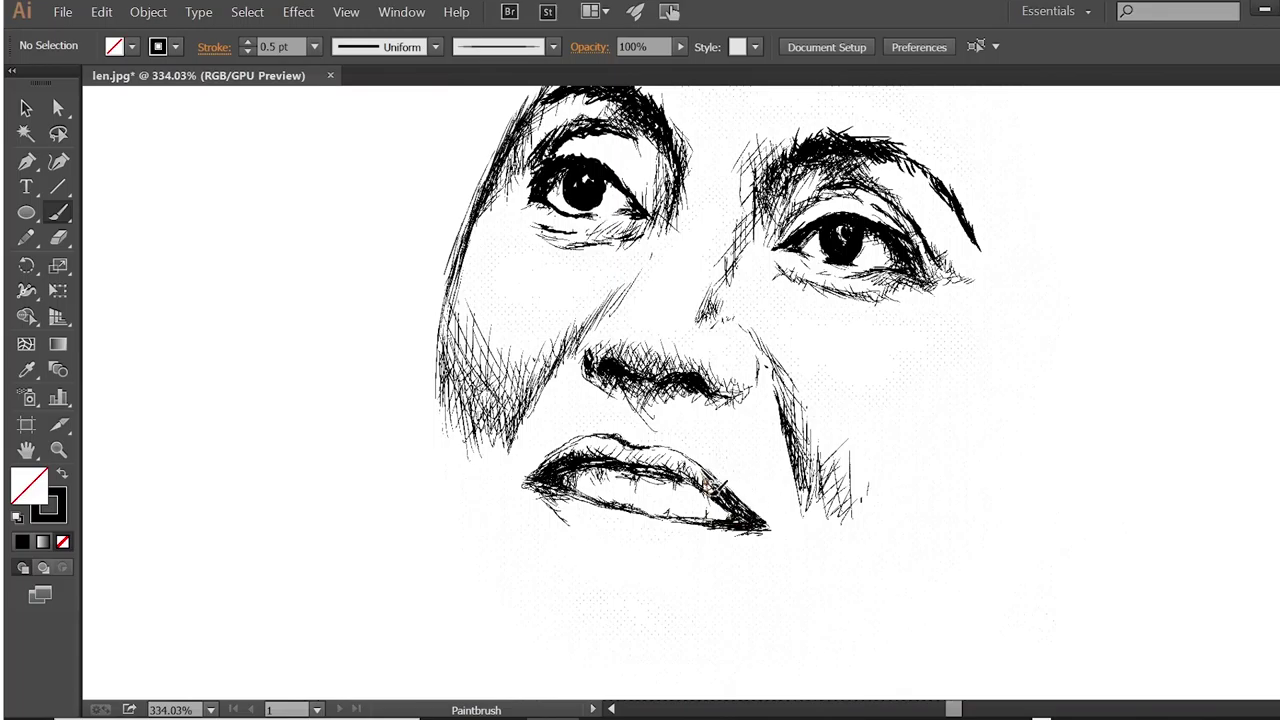
pyautogui.moveTo(592, 492); pyautogui.dragTo(684, 504)
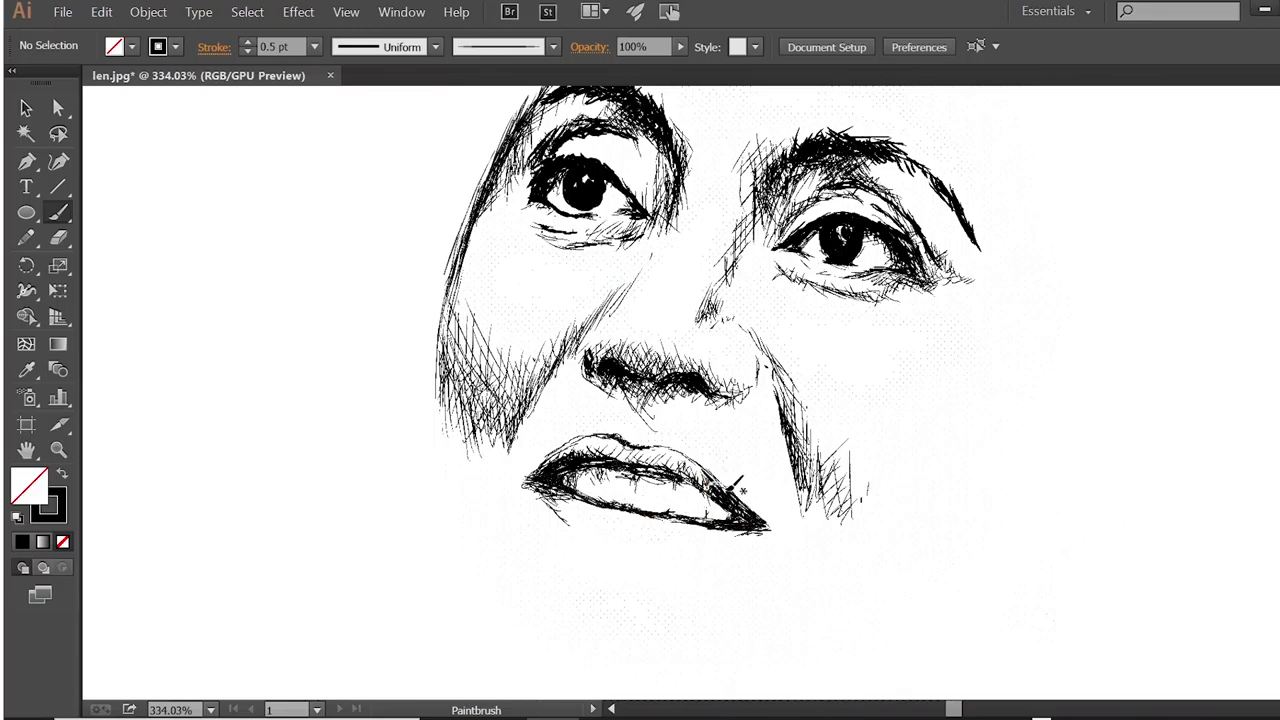
pyautogui.moveTo(565, 502); pyautogui.dragTo(652, 506)
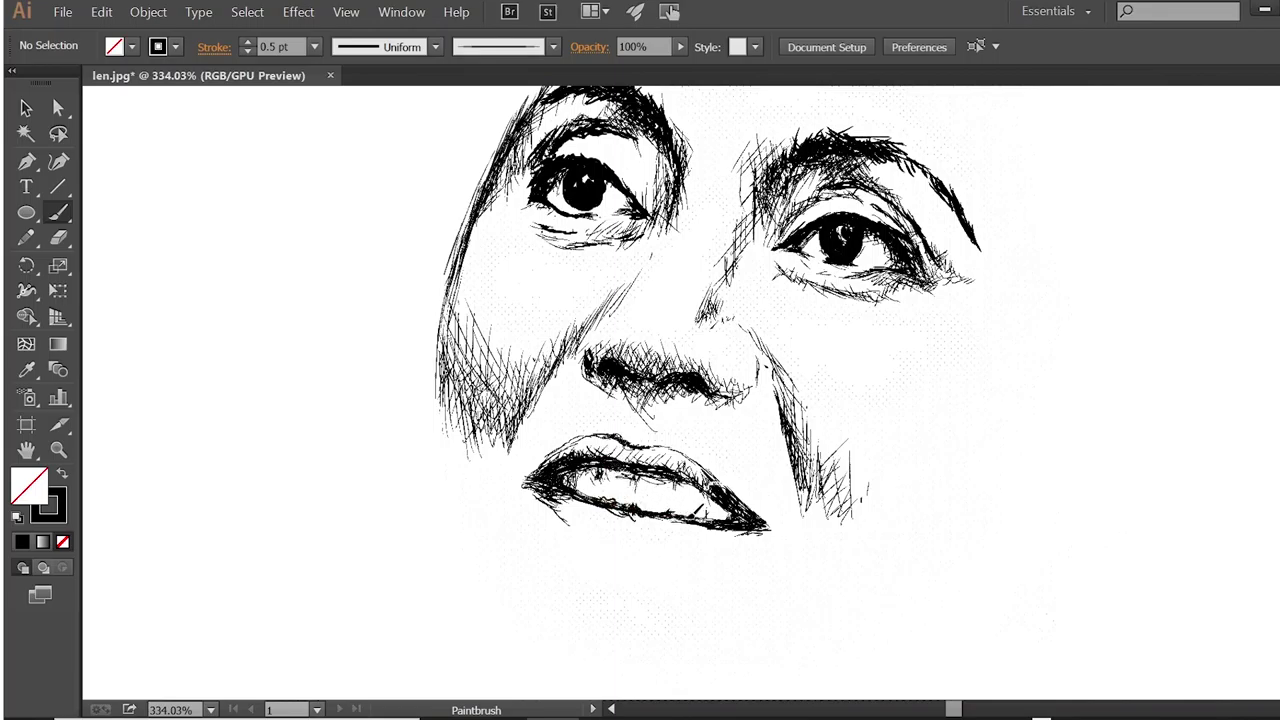
pyautogui.click(314, 46)
pyautogui.click(340, 139)
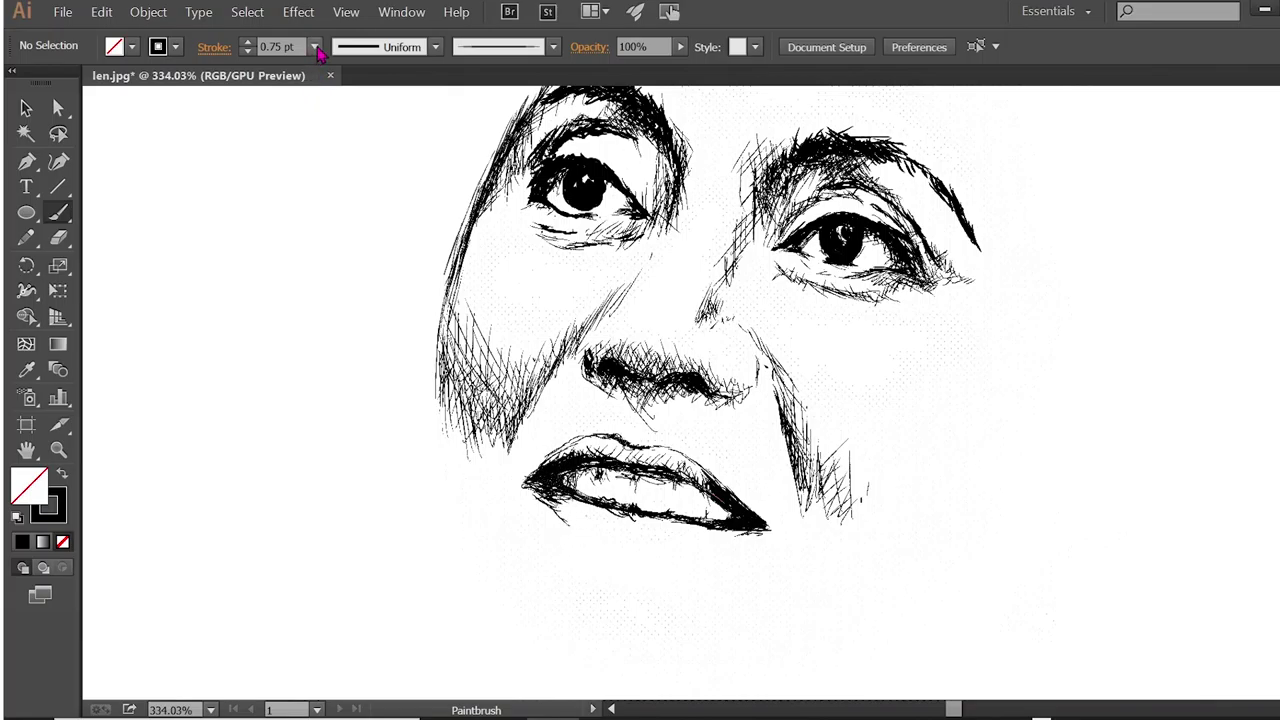
# - At 0.25 pt, hatch both lip corners, the upper lip and around both eyes
pyautogui.click(314, 46)
pyautogui.click(330, 71)
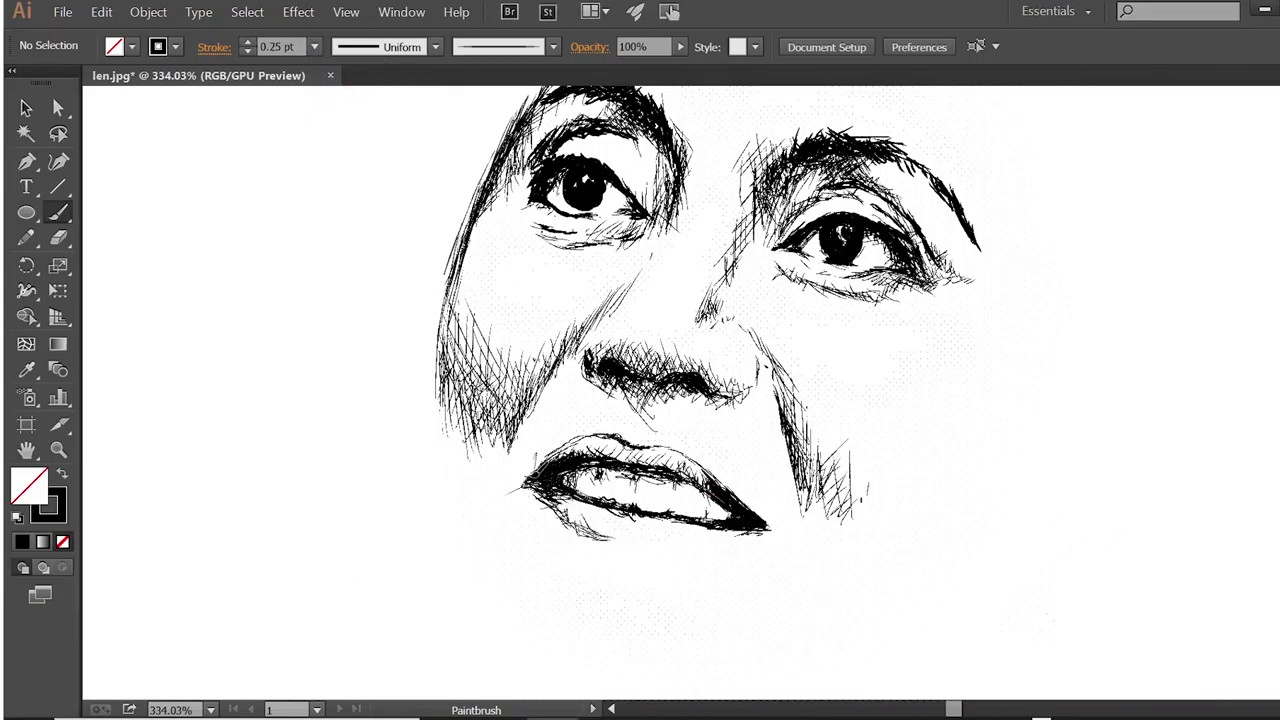
pyautogui.moveTo(538, 456); pyautogui.dragTo(512, 466)
pyautogui.moveTo(630, 445)
pyautogui.mouseDown()
pyautogui.moveTo(656, 470)
pyautogui.moveTo(712, 486)
pyautogui.moveTo(721, 542)
pyautogui.mouseUp()
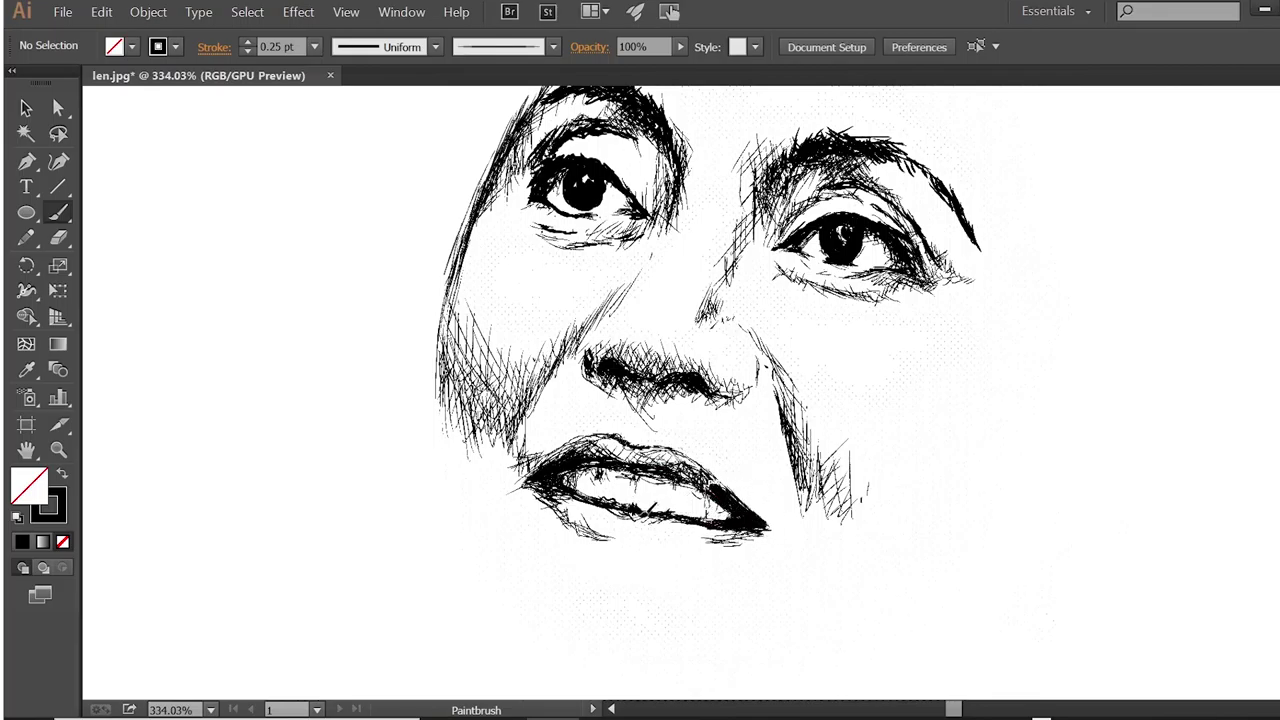
pyautogui.moveTo(790, 505); pyautogui.dragTo(762, 540)
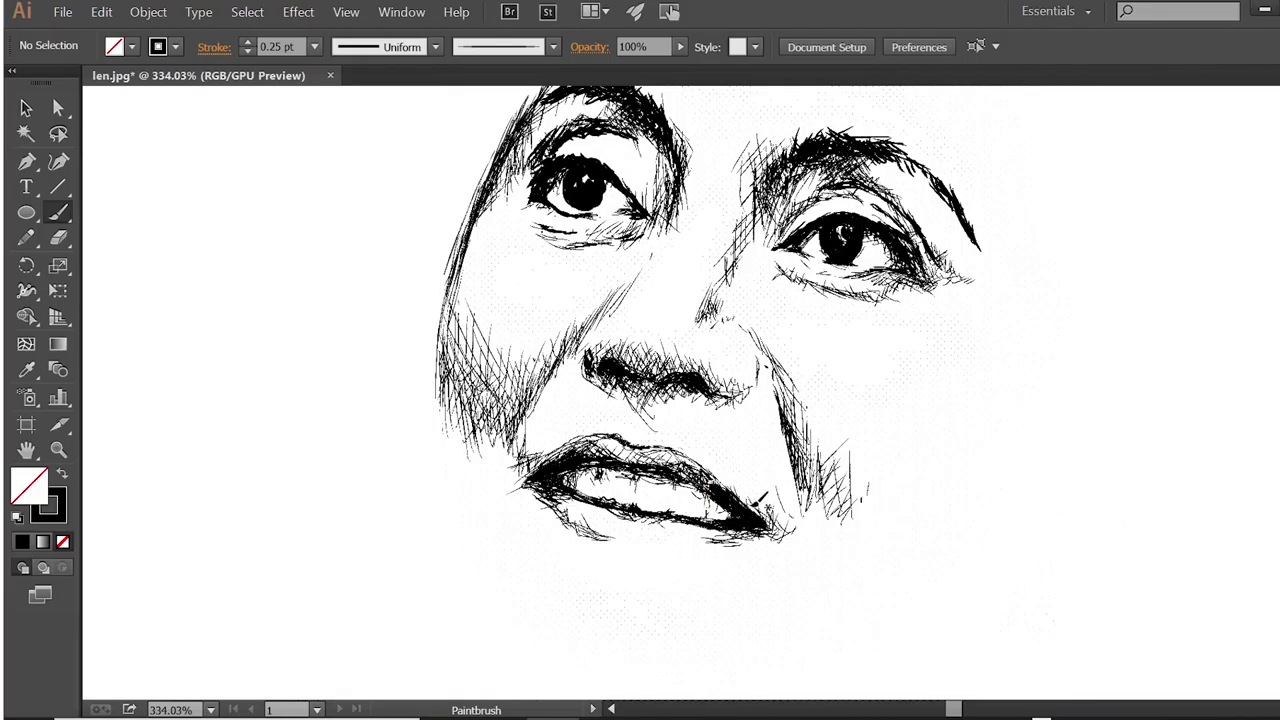
pyautogui.moveTo(776, 165); pyautogui.dragTo(812, 192)
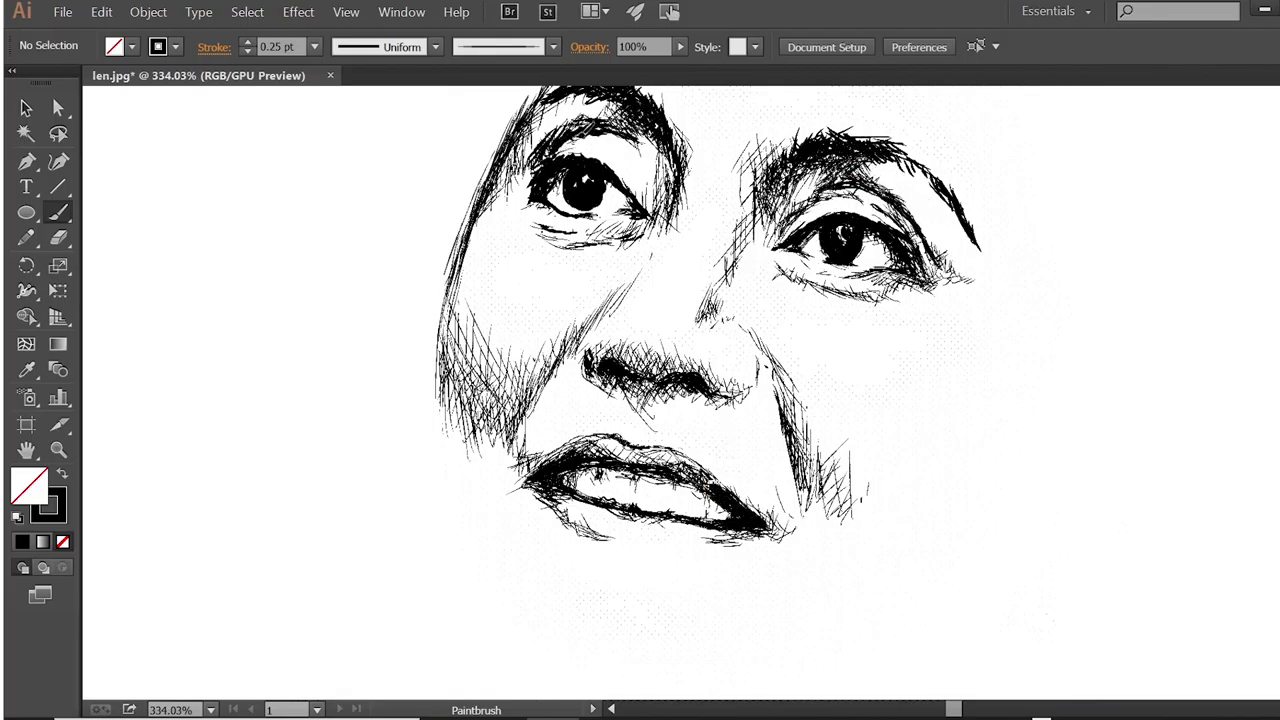
pyautogui.moveTo(518, 156); pyautogui.dragTo(530, 206)
pyautogui.moveTo(648, 216); pyautogui.dragTo(590, 244)
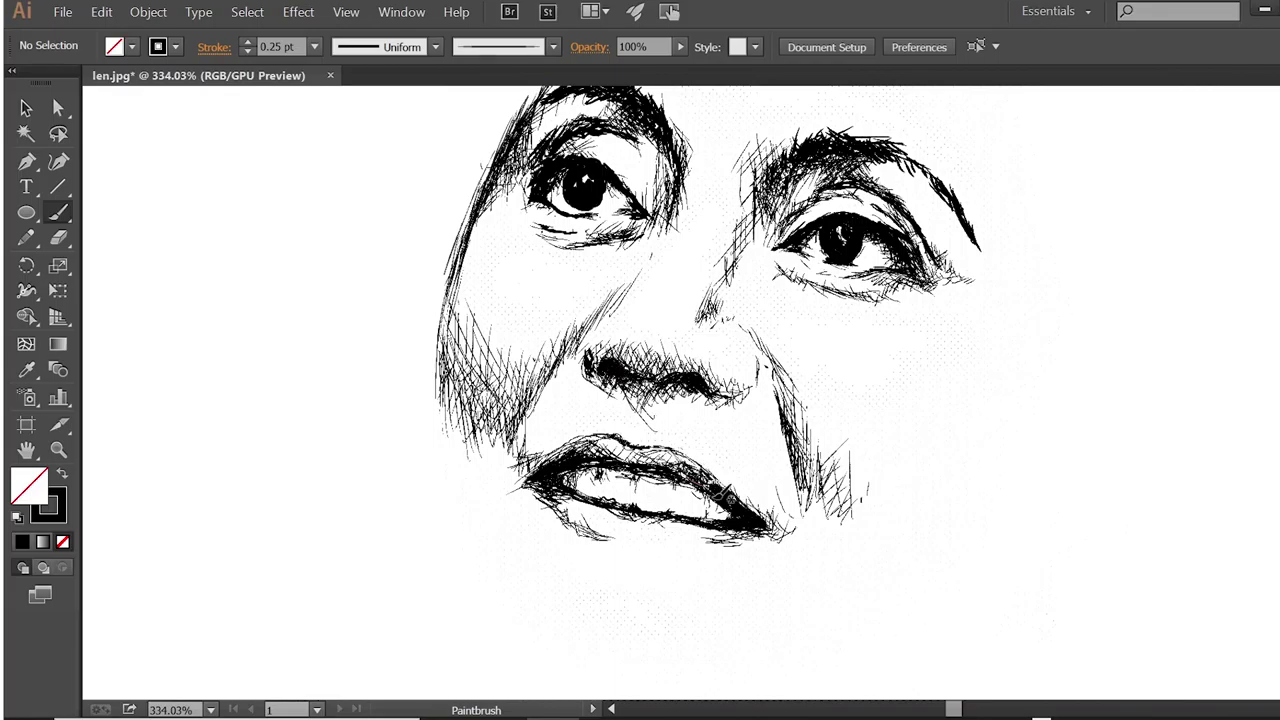
# - Shade below the lower lip and hatch the chin
pyautogui.moveTo(560, 562)
pyautogui.mouseDown()
pyautogui.moveTo(626, 551)
pyautogui.moveTo(590, 575)
pyautogui.mouseUp()
pyautogui.moveTo(670, 556); pyautogui.dragTo(626, 585)
pyautogui.moveTo(630, 540); pyautogui.dragTo(580, 558)
pyautogui.moveTo(690, 578)
pyautogui.mouseDown()
pyautogui.moveTo(621, 536)
pyautogui.moveTo(660, 565)
pyautogui.moveTo(550, 570)
pyautogui.mouseUp()
pyautogui.moveTo(585, 520); pyautogui.dragTo(560, 490)
pyautogui.moveTo(655, 510)
pyautogui.mouseDown()
pyautogui.moveTo(746, 527)
pyautogui.moveTo(650, 588)
pyautogui.mouseUp()
pyautogui.moveTo(660, 545); pyautogui.dragTo(576, 585)
# - Set the Paintbrush stroke weight to 0.25 pt
pyautogui.click(314, 47)
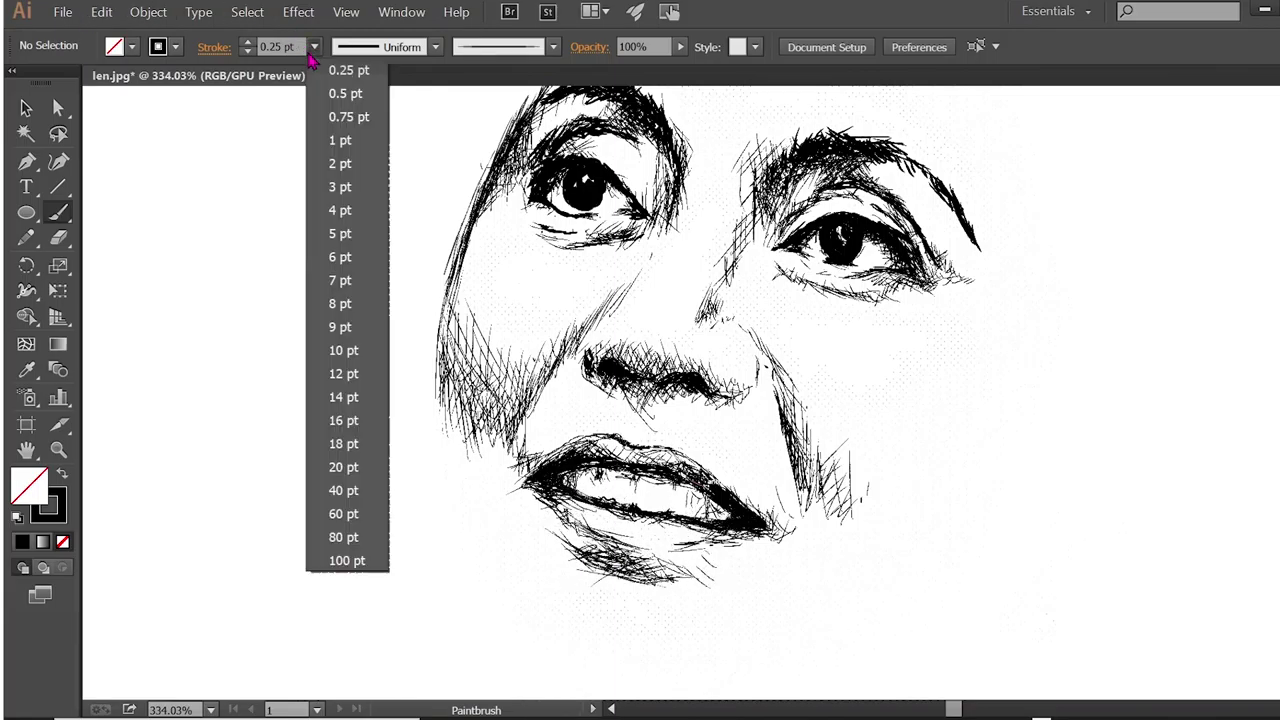
pyautogui.click(334, 126)
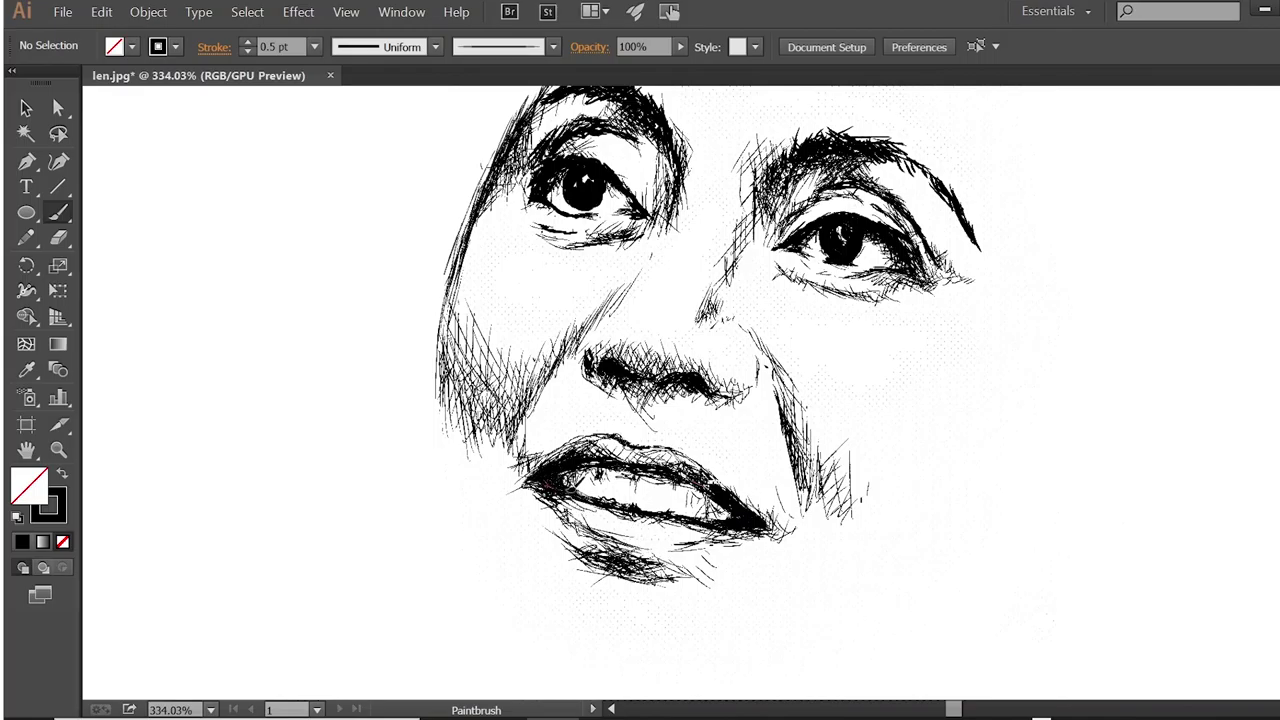
pyautogui.click(314, 47)
pyautogui.click(330, 70)
# - Ink the left and right jaw outlines, adding short strokes near the right chin
pyautogui.moveTo(442, 368); pyautogui.dragTo(436, 542)
pyautogui.moveTo(434, 440); pyautogui.dragTo(488, 612)
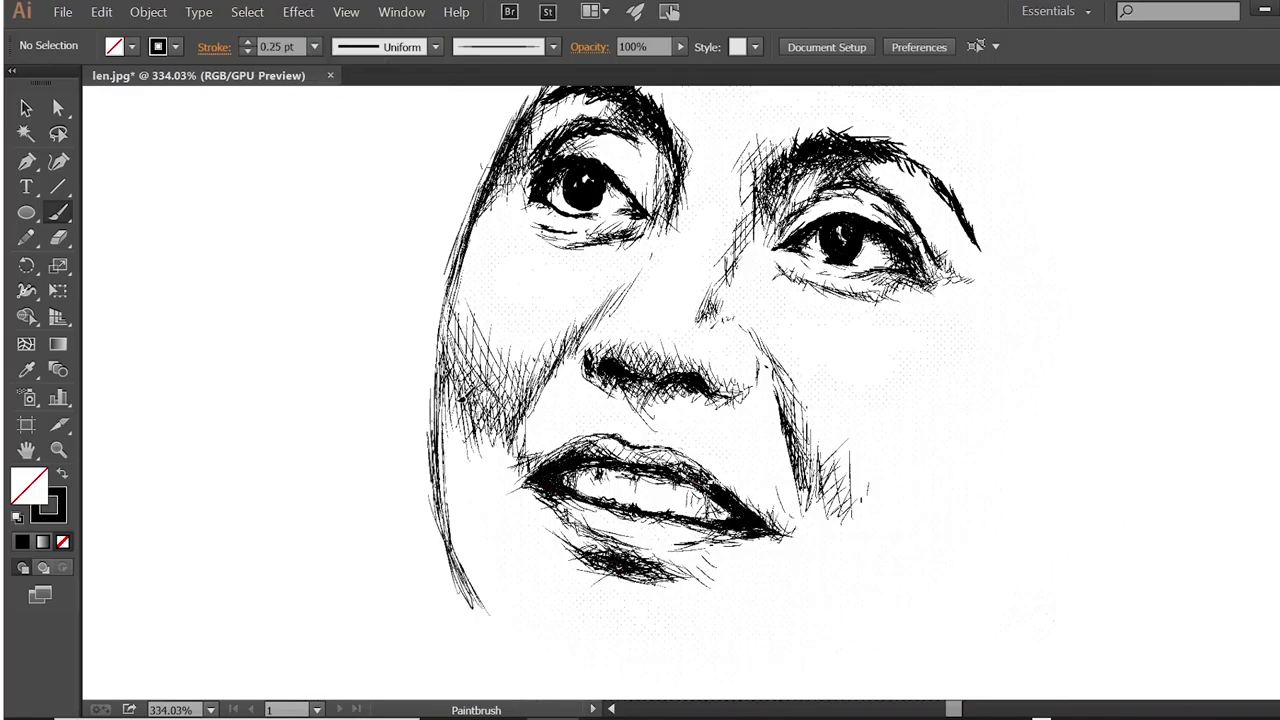
pyautogui.moveTo(1078, 322)
pyautogui.mouseDown()
pyautogui.moveTo(1060, 420)
pyautogui.moveTo(1000, 520)
pyautogui.mouseUp()
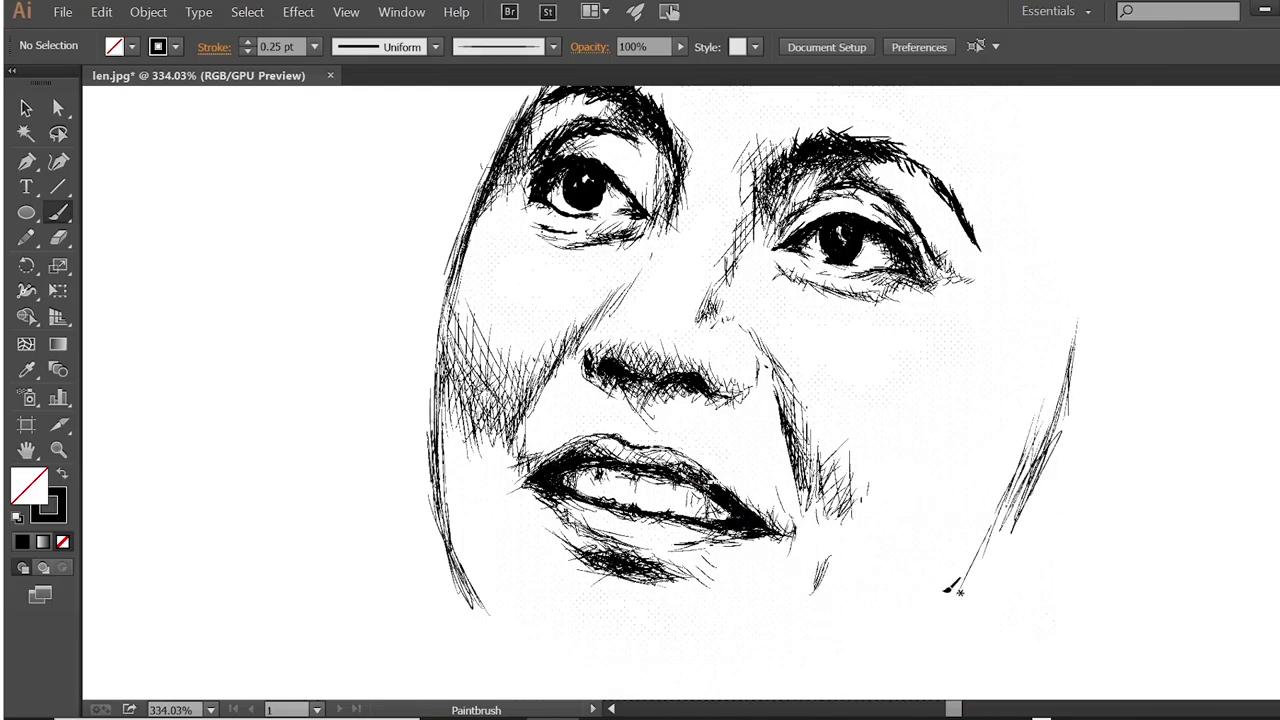
pyautogui.moveTo(1060, 420); pyautogui.dragTo(962, 642)
pyautogui.moveTo(886, 450); pyautogui.dragTo(893, 535)
pyautogui.moveTo(835, 500); pyautogui.dragTo(852, 552)
# - Hatch dense diagonal shading across the right cheek and jaw down to the chin
pyautogui.moveTo(1075, 330); pyautogui.dragTo(950, 580)
pyautogui.moveTo(980, 430); pyautogui.dragTo(910, 620)
pyautogui.moveTo(1055, 280); pyautogui.dragTo(950, 500)
pyautogui.moveTo(1045, 365)
pyautogui.mouseDown()
pyautogui.moveTo(915, 545)
pyautogui.moveTo(1034, 446)
pyautogui.moveTo(960, 560)
pyautogui.mouseUp()
pyautogui.moveTo(1050, 378); pyautogui.dragTo(990, 436)
pyautogui.moveTo(995, 494); pyautogui.dragTo(976, 568)
pyautogui.moveTo(958, 520); pyautogui.dragTo(922, 686)
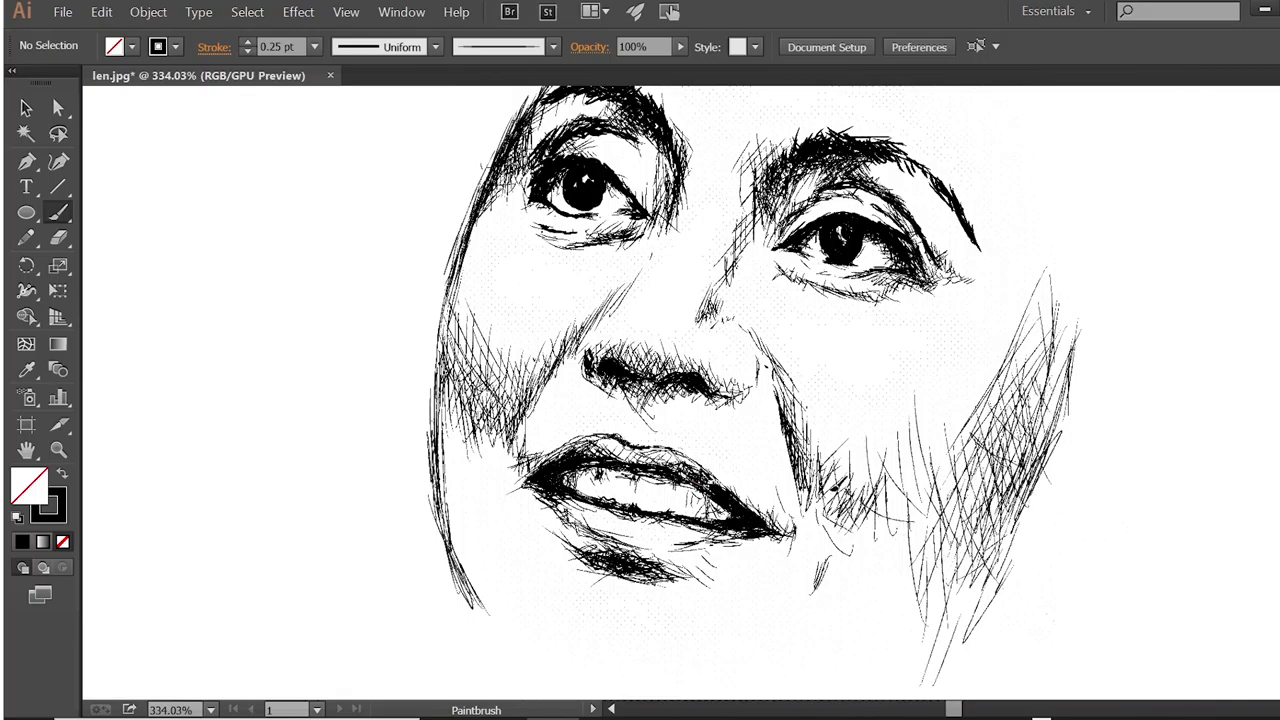
# - Strengthen the left jaw and chin outline with extra strokes
pyautogui.moveTo(846, 404); pyautogui.dragTo(810, 510)
pyautogui.moveTo(462, 448); pyautogui.dragTo(505, 563)
pyautogui.moveTo(500, 432); pyautogui.dragTo(505, 612)
pyautogui.moveTo(456, 388)
pyautogui.mouseDown()
pyautogui.moveTo(500, 522)
pyautogui.moveTo(480, 605)
pyautogui.mouseUp()
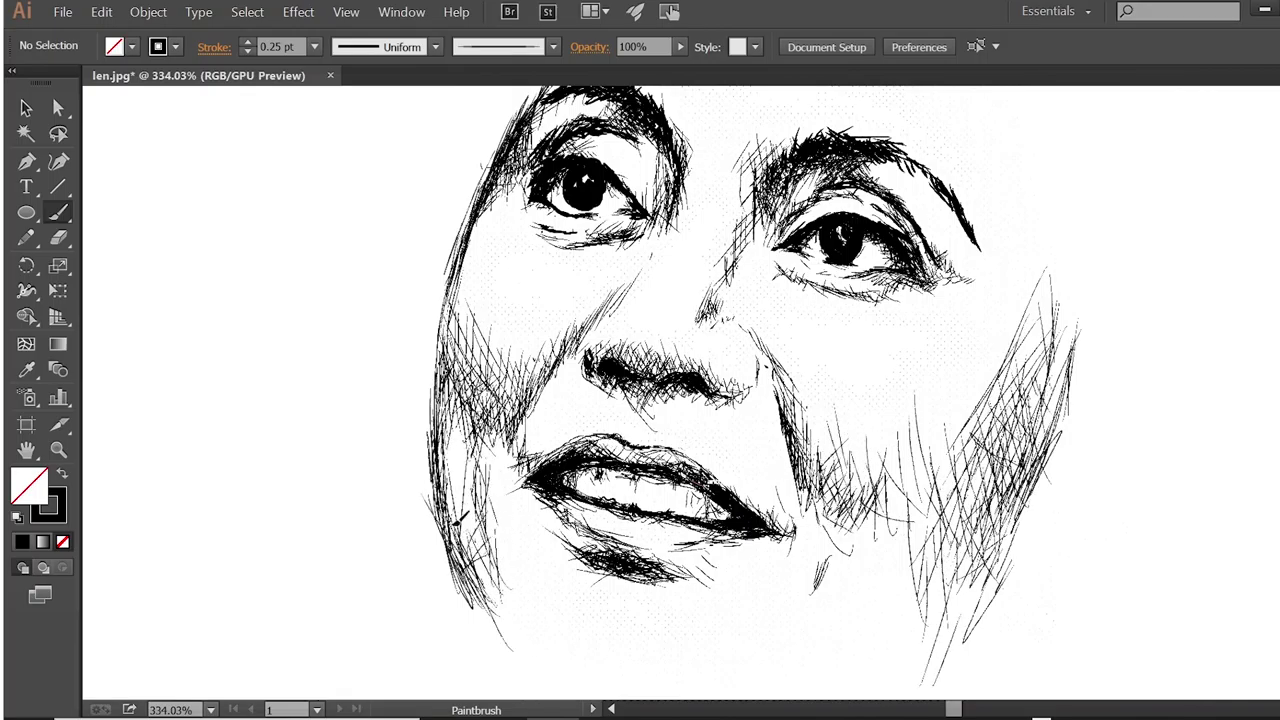
pyautogui.moveTo(440, 512); pyautogui.dragTo(512, 665)
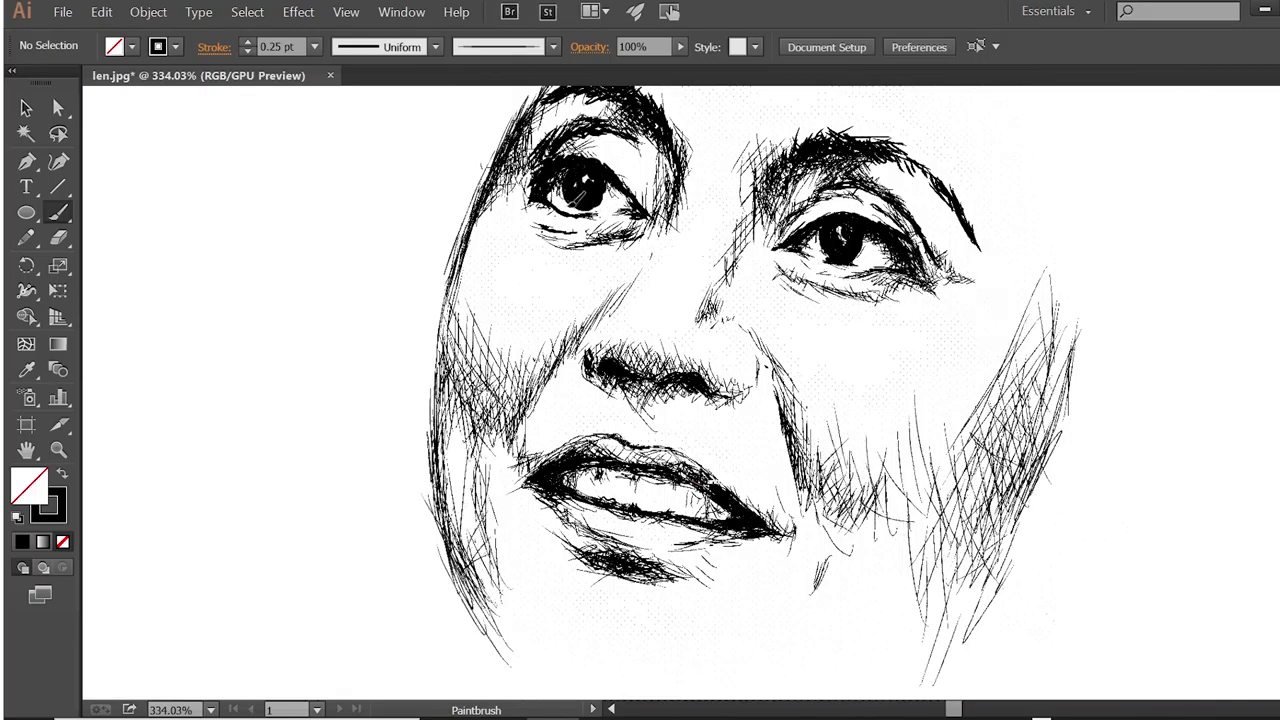
pyautogui.scroll(-2, 482, 440)
# - Zoom out and outline the top and left side of the head
pyautogui.scroll(-2, 482, 440)
pyautogui.scroll(-1, 482, 440)
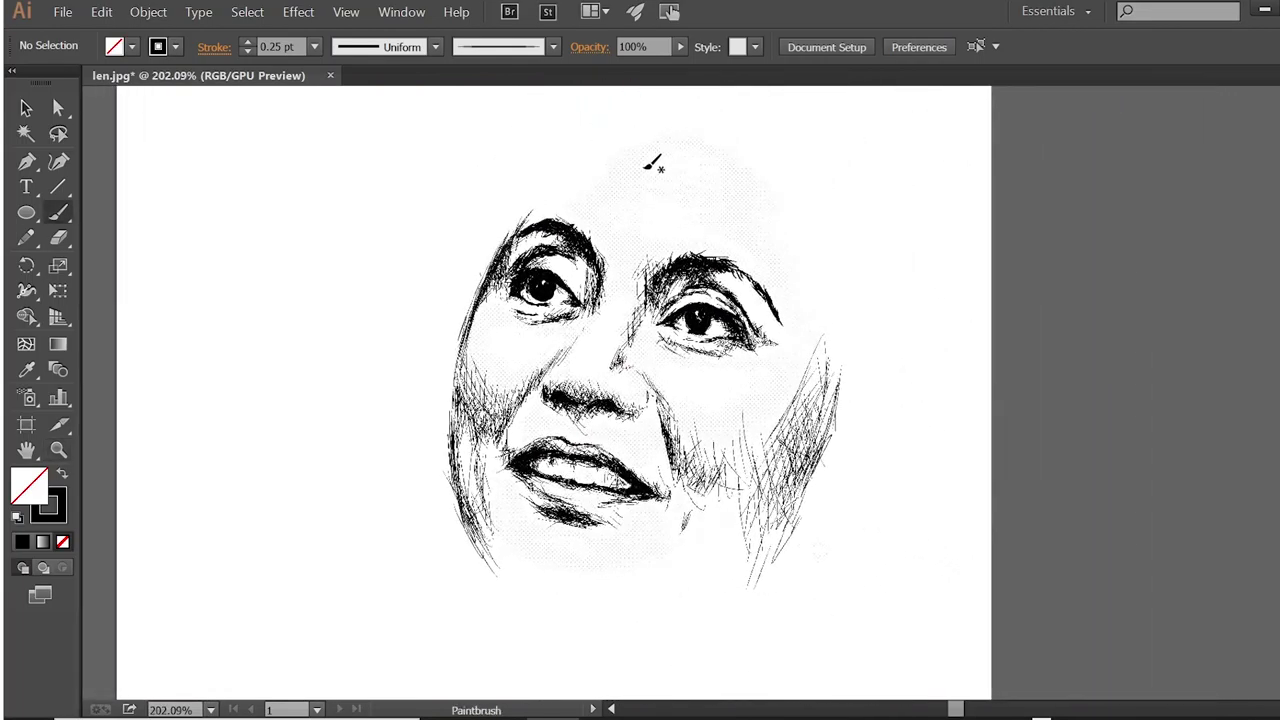
pyautogui.moveTo(636, 120); pyautogui.dragTo(540, 188)
pyautogui.moveTo(588, 130); pyautogui.dragTo(515, 236)
pyautogui.moveTo(636, 118); pyautogui.dragTo(736, 125)
# - Draw the top-right hair strands, the right side of the head, and the jaw-to-chin line
pyautogui.moveTo(740, 140); pyautogui.dragTo(790, 150)
pyautogui.moveTo(808, 100)
pyautogui.mouseDown()
pyautogui.moveTo(800, 165)
pyautogui.moveTo(850, 292)
pyautogui.mouseUp()
pyautogui.moveTo(820, 188)
pyautogui.mouseDown()
pyautogui.moveTo(851, 380)
pyautogui.moveTo(818, 470)
pyautogui.mouseUp()
pyautogui.moveTo(845, 300); pyautogui.dragTo(800, 495)
pyautogui.moveTo(768, 592); pyautogui.dragTo(710, 605)
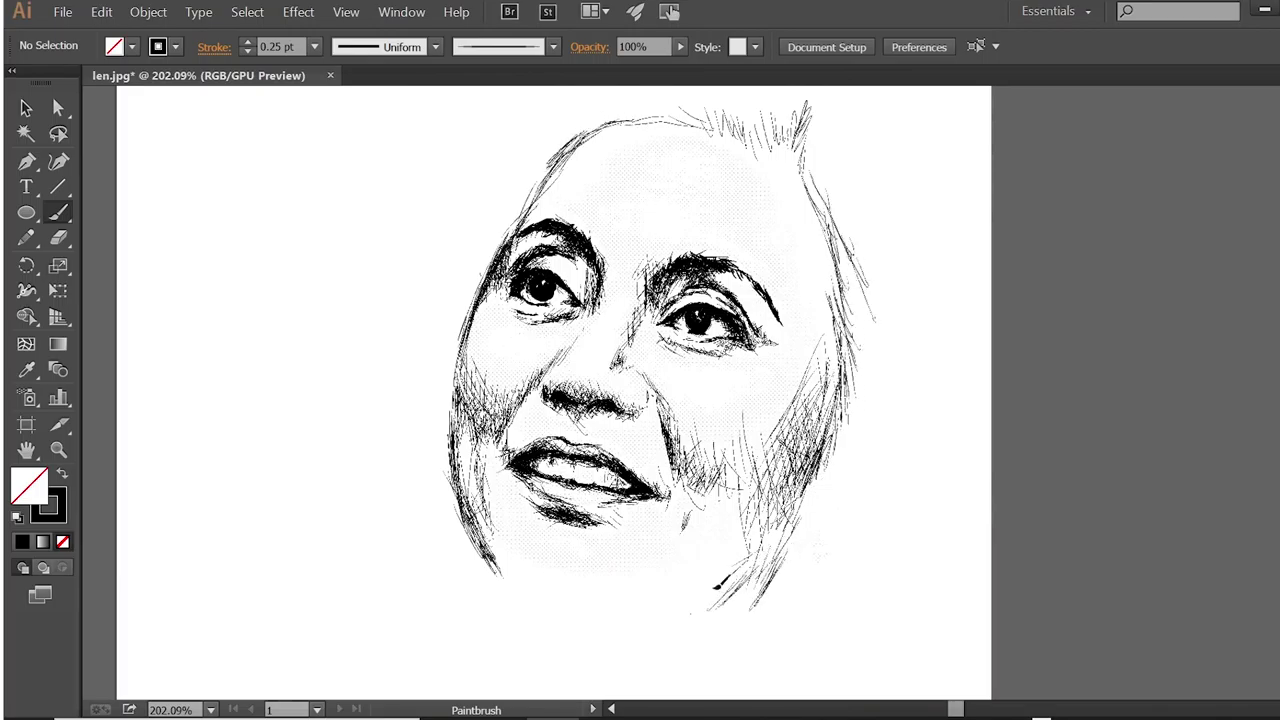
pyautogui.moveTo(760, 565)
pyautogui.mouseDown()
pyautogui.moveTo(666, 610)
pyautogui.moveTo(535, 595)
pyautogui.moveTo(545, 612)
pyautogui.mouseUp()
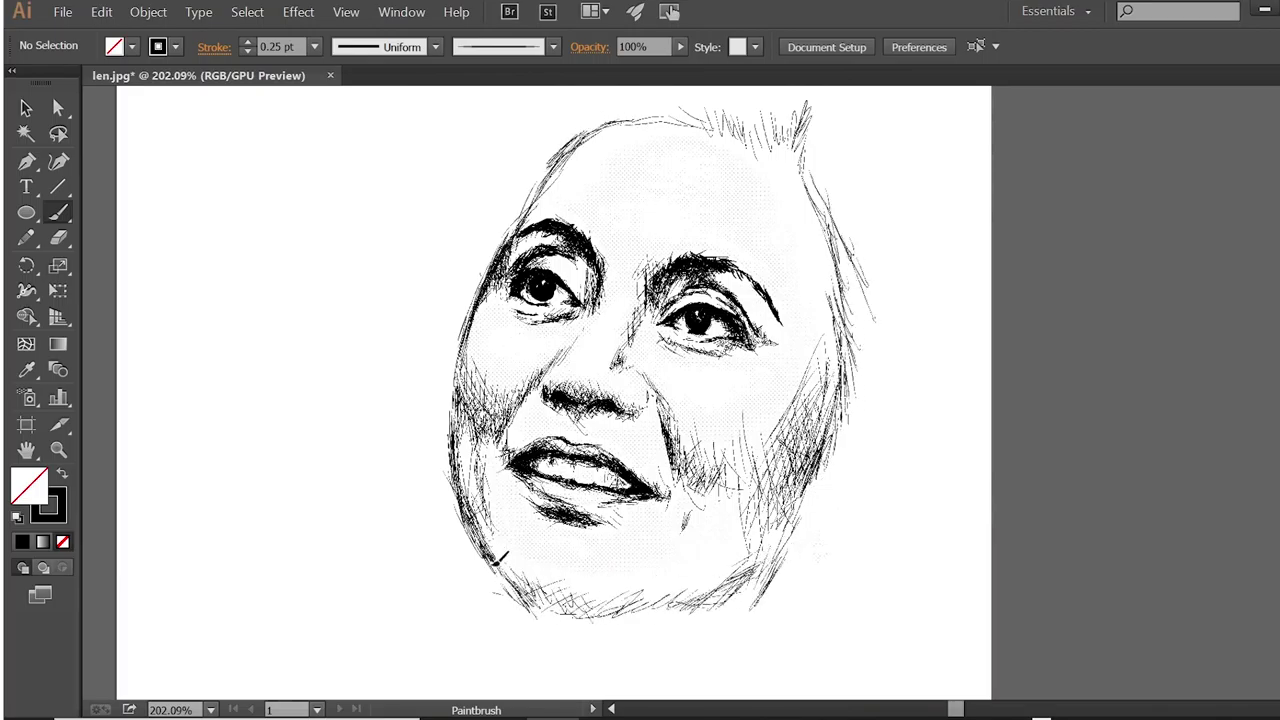
# - Zoom out to see the whole head, then draw a neck stroke below the chin
pyautogui.press('z')
pyautogui.click(689, 494)
pyautogui.moveTo(689, 494)
pyautogui.mouseDown()
pyautogui.moveTo(589, 533)
pyautogui.moveTo(608, 610)
pyautogui.mouseUp()
pyautogui.press('b')
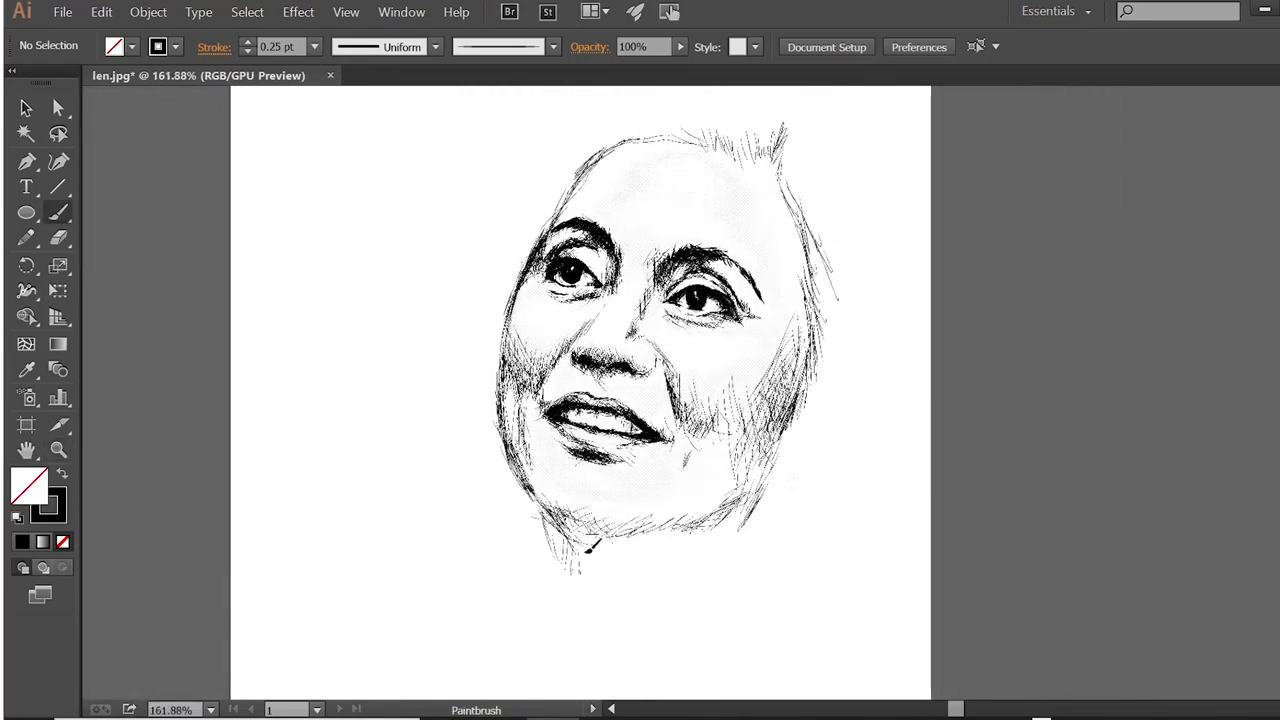
pyautogui.moveTo(760, 510); pyautogui.dragTo(722, 617)
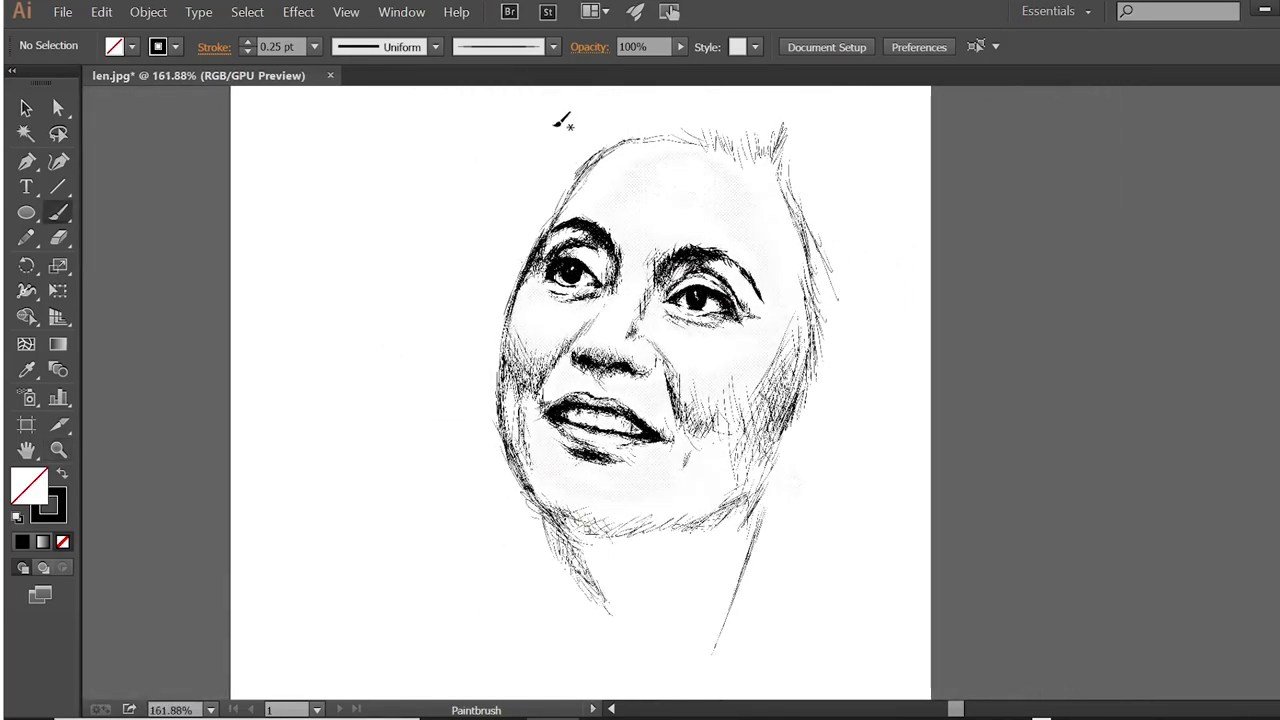
# - Draw long hair falling on both sides, with arcs over the top of the head
pyautogui.moveTo(556, 132); pyautogui.dragTo(444, 330)
pyautogui.moveTo(478, 268); pyautogui.dragTo(430, 520)
pyautogui.moveTo(446, 450); pyautogui.dragTo(378, 543)
pyautogui.moveTo(810, 132)
pyautogui.mouseDown()
pyautogui.moveTo(863, 194)
pyautogui.moveTo(903, 309)
pyautogui.moveTo(903, 571)
pyautogui.moveTo(862, 678)
pyautogui.mouseUp()
pyautogui.moveTo(852, 434); pyautogui.dragTo(782, 626)
pyautogui.scroll(2, 820, 400)
pyautogui.moveTo(812, 200)
pyautogui.mouseDown()
pyautogui.moveTo(777, 129)
pyautogui.moveTo(600, 166)
pyautogui.moveTo(538, 278)
pyautogui.mouseUp()
pyautogui.moveTo(884, 395)
pyautogui.mouseDown()
pyautogui.moveTo(858, 590)
pyautogui.moveTo(812, 572)
pyautogui.mouseUp()
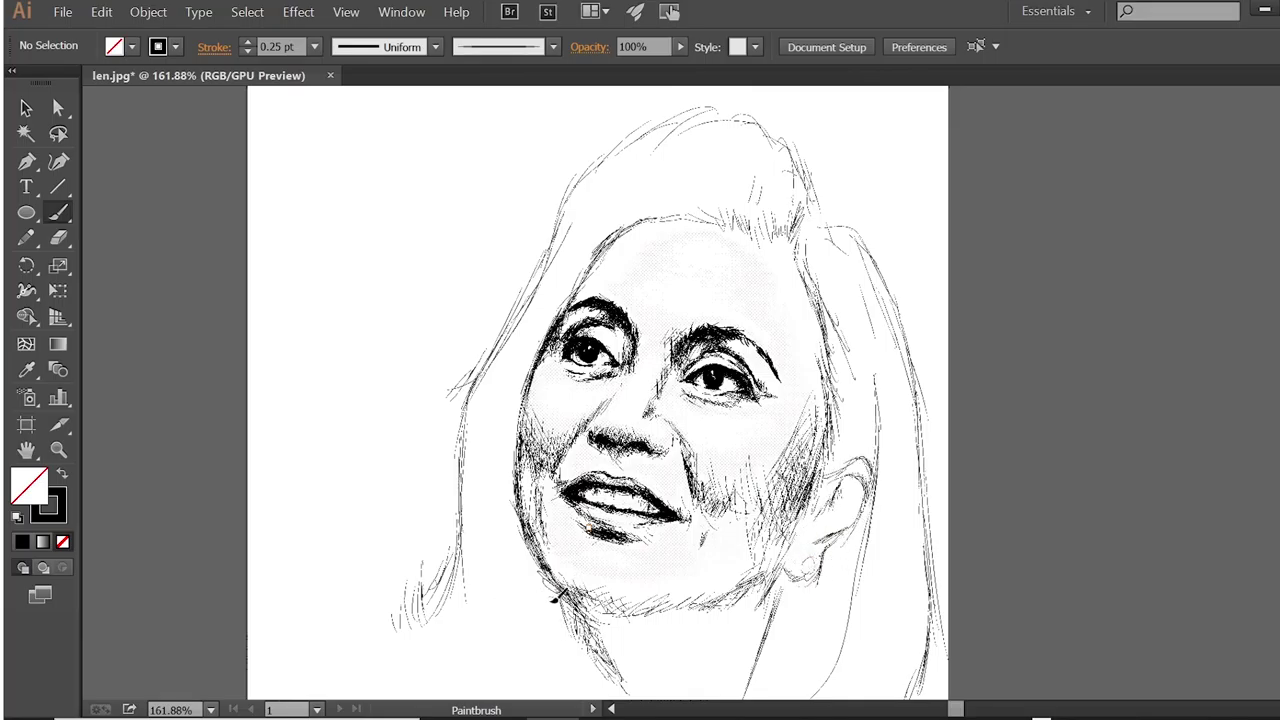
# - Hatch the lower-left hair and around the neck
pyautogui.keyDown('alt'); pyautogui.scroll(-1, 551, 600); pyautogui.keyUp('alt')
pyautogui.moveTo(585, 545); pyautogui.dragTo(612, 618)
pyautogui.moveTo(562, 555); pyautogui.dragTo(578, 622)
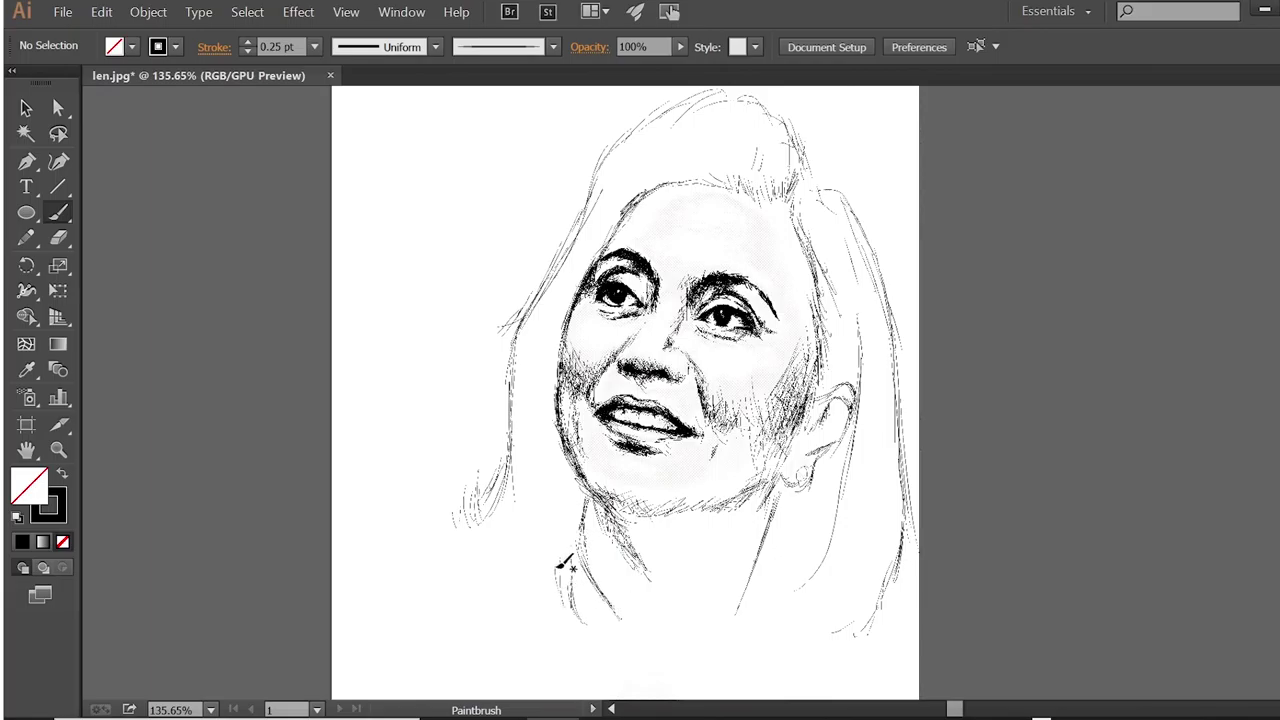
pyautogui.moveTo(470, 500); pyautogui.dragTo(450, 550)
pyautogui.moveTo(440, 540); pyautogui.dragTo(525, 580)
# - Add lower-right hatching, a long left-hair stroke, and a short right-hair strand
pyautogui.moveTo(820, 565); pyautogui.dragTo(775, 612)
pyautogui.moveTo(740, 580); pyautogui.dragTo(710, 632)
pyautogui.moveTo(612, 655)
pyautogui.mouseDown()
pyautogui.moveTo(570, 520)
pyautogui.moveTo(550, 680)
pyautogui.moveTo(505, 675)
pyautogui.mouseUp()
pyautogui.moveTo(500, 520); pyautogui.dragTo(376, 537)
pyautogui.moveTo(870, 625); pyautogui.dragTo(913, 640)
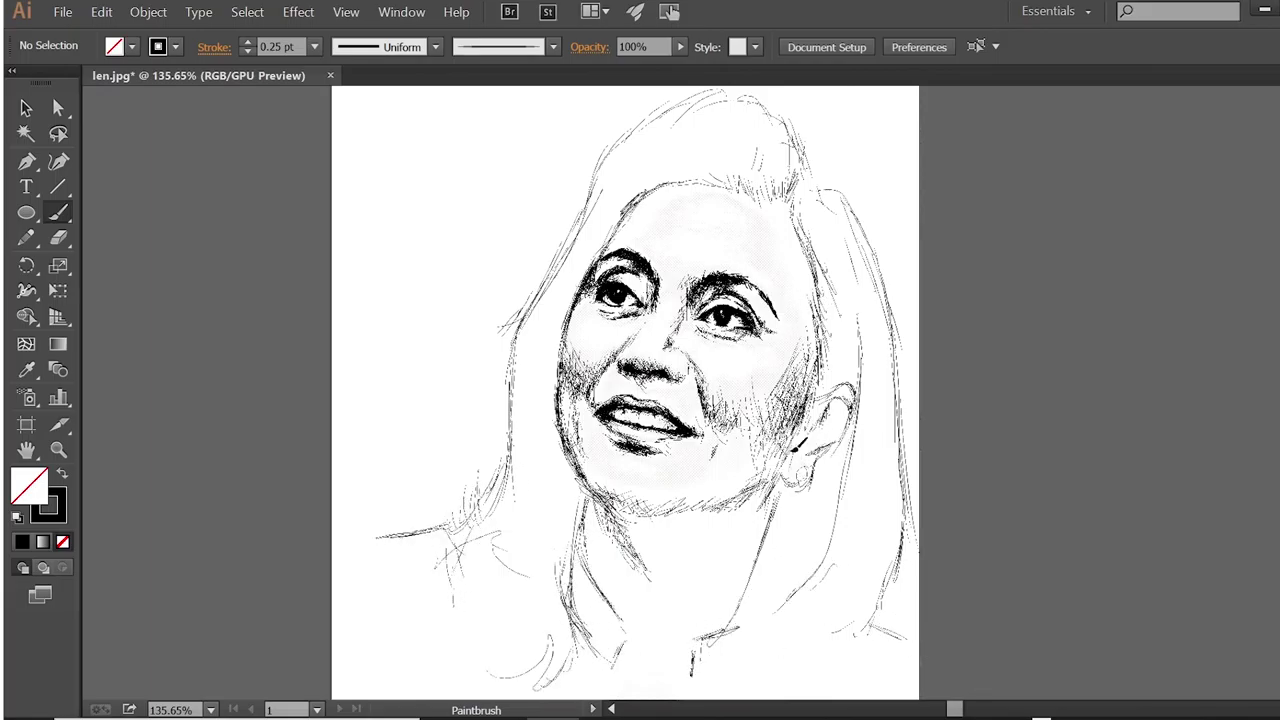
pyautogui.moveTo(818, 212)
pyautogui.mouseDown()
pyautogui.moveTo(826, 252)
pyautogui.moveTo(805, 282)
pyautogui.mouseUp()
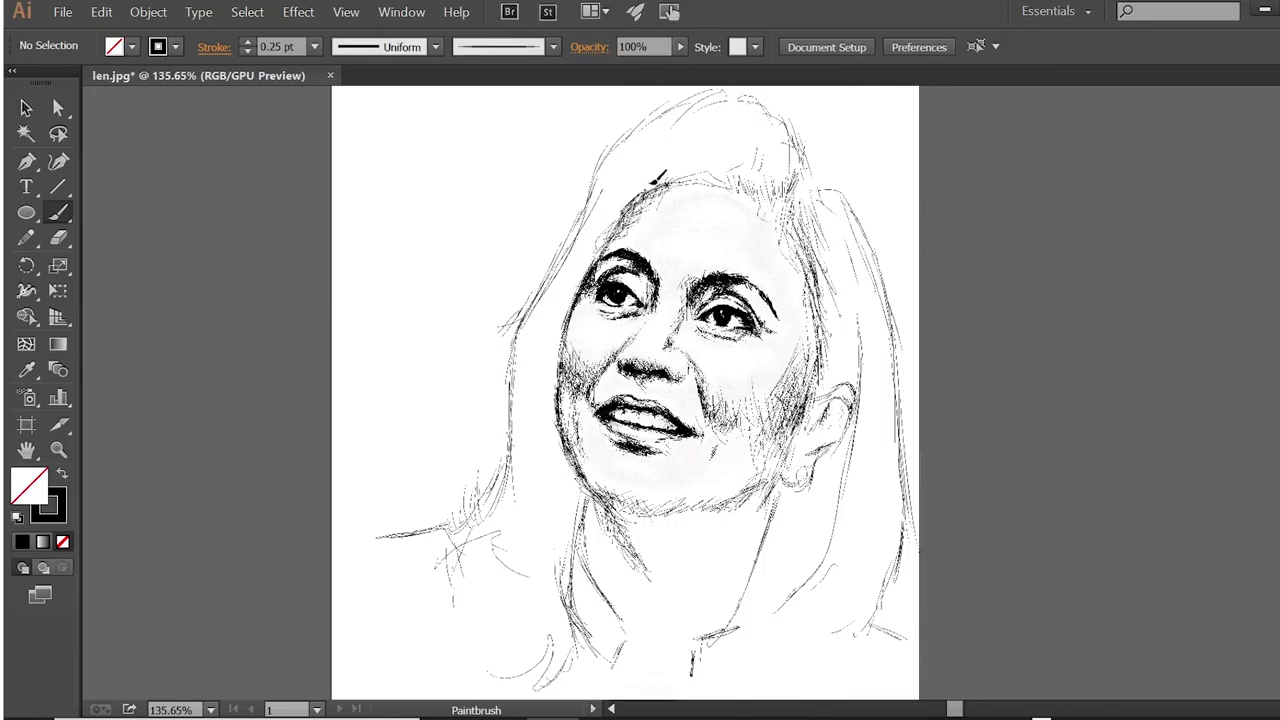
# - Draw both sides of the neck and the left hairline, then hatch under the chin
pyautogui.moveTo(770, 518); pyautogui.dragTo(718, 600)
pyautogui.moveTo(752, 548)
pyautogui.mouseDown()
pyautogui.moveTo(727, 598)
pyautogui.moveTo(646, 590)
pyautogui.mouseUp()
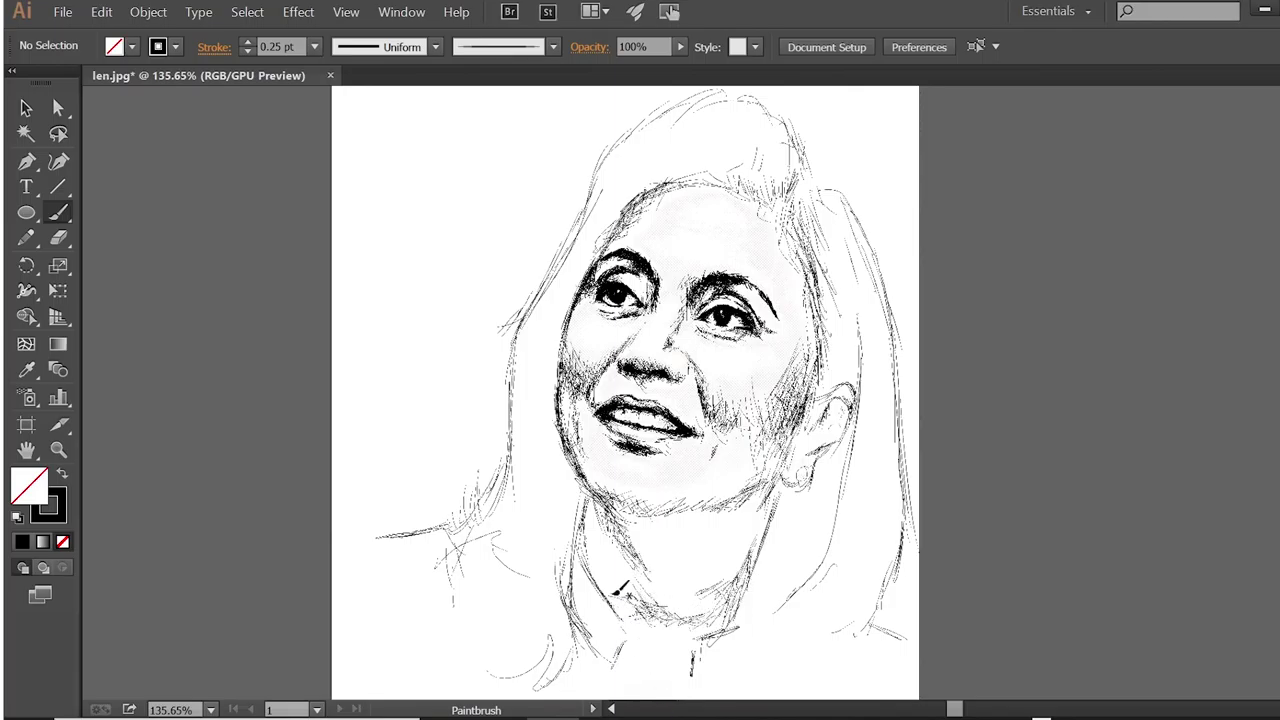
pyautogui.moveTo(590, 538); pyautogui.dragTo(606, 515)
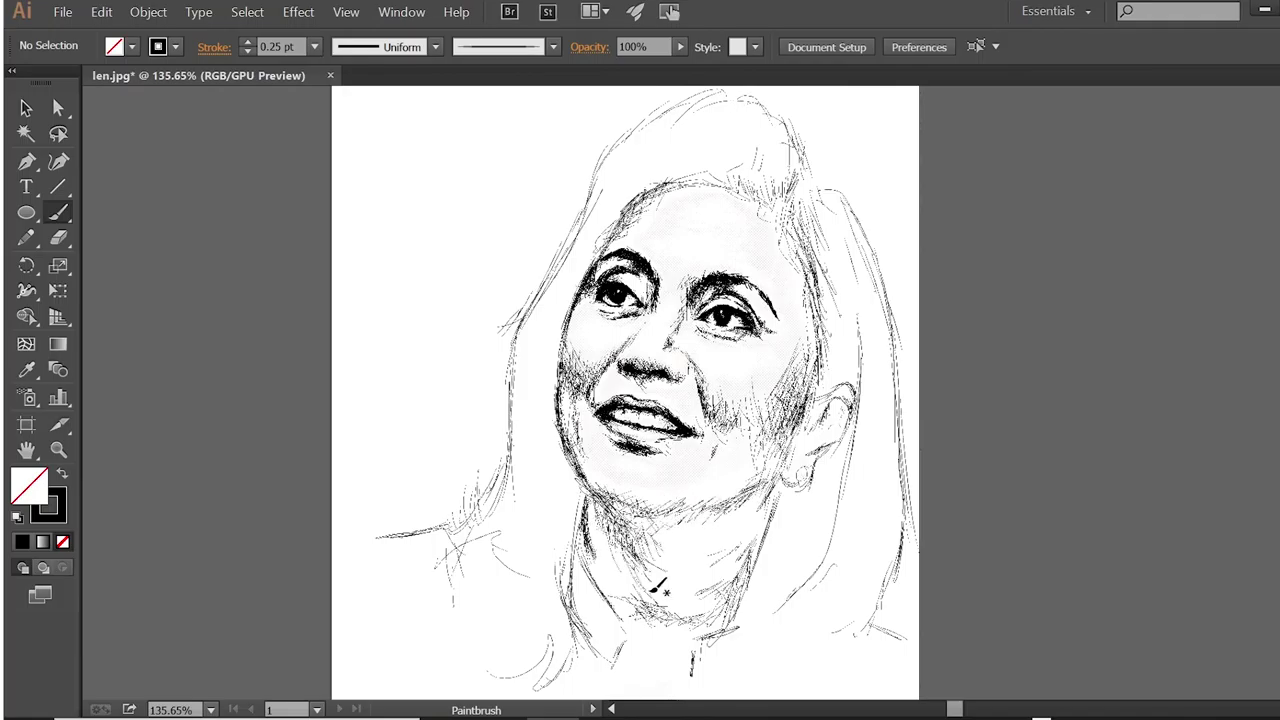
pyautogui.moveTo(655, 145); pyautogui.dragTo(583, 266)
pyautogui.moveTo(776, 456)
pyautogui.mouseDown()
pyautogui.moveTo(688, 516)
pyautogui.moveTo(744, 486)
pyautogui.mouseUp()
pyautogui.moveTo(686, 518)
pyautogui.mouseDown()
pyautogui.moveTo(776, 474)
pyautogui.moveTo(760, 544)
pyautogui.mouseUp()
pyautogui.moveTo(770, 500); pyautogui.dragTo(720, 625)
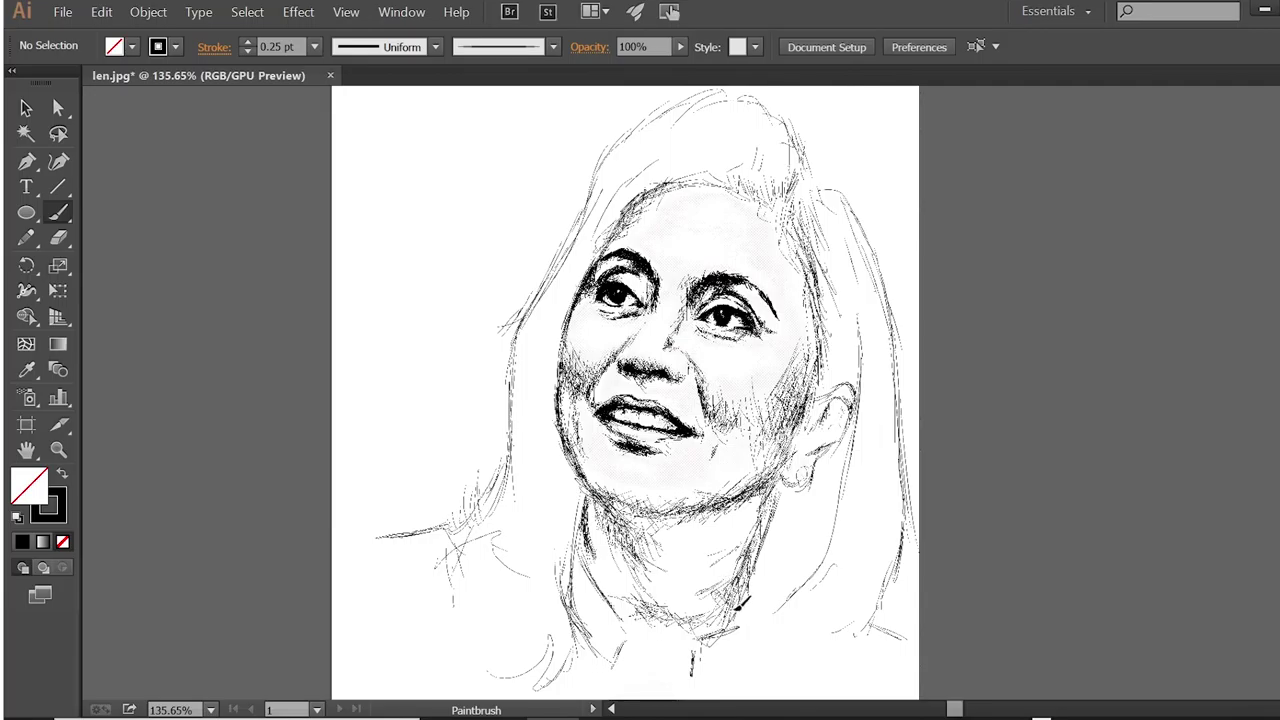
# - At 0.75 pt, retrace the left jaw and neck and hatch the right jaw and cheek
pyautogui.click(314, 47)
pyautogui.click(350, 114)
pyautogui.moveTo(575, 305); pyautogui.dragTo(558, 430)
pyautogui.moveTo(598, 475)
pyautogui.mouseDown()
pyautogui.moveTo(588, 562)
pyautogui.moveTo(596, 490)
pyautogui.moveTo(600, 534)
pyautogui.mouseUp()
pyautogui.moveTo(776, 470); pyautogui.dragTo(735, 500)
pyautogui.moveTo(790, 440)
pyautogui.mouseDown()
pyautogui.moveTo(765, 540)
pyautogui.moveTo(730, 483)
pyautogui.mouseUp()
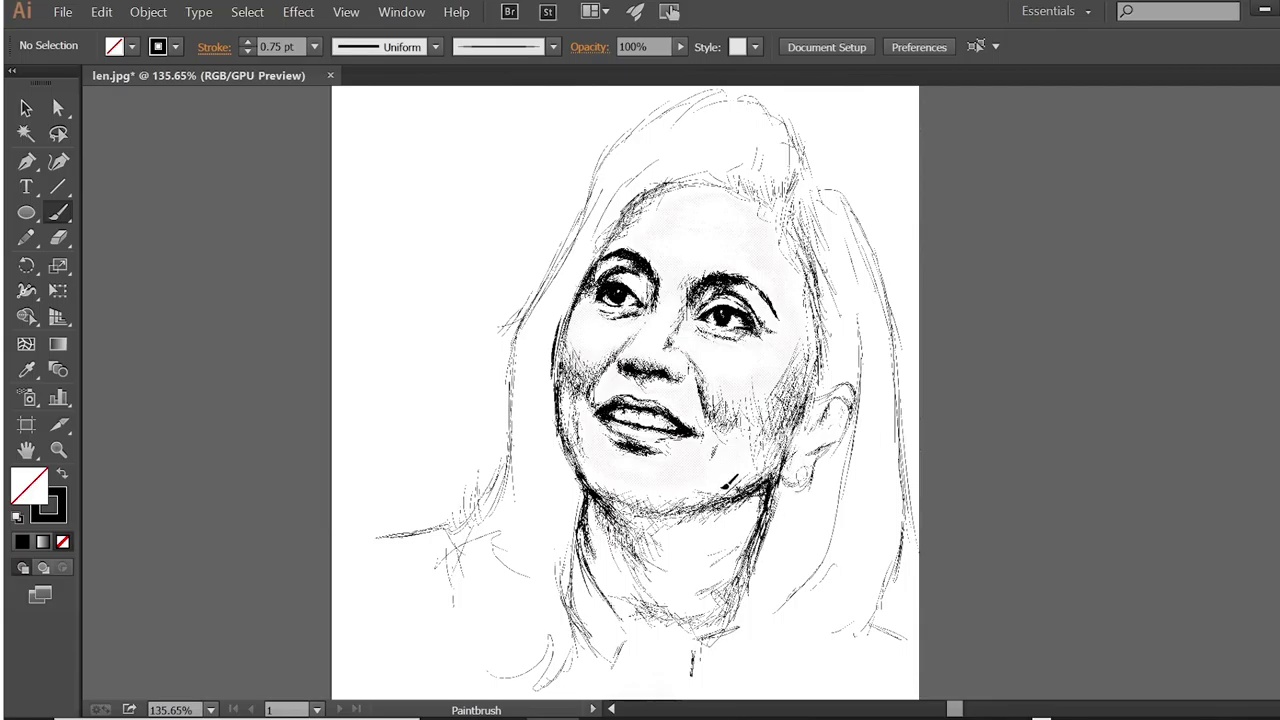
pyautogui.moveTo(826, 352); pyautogui.dragTo(800, 422)
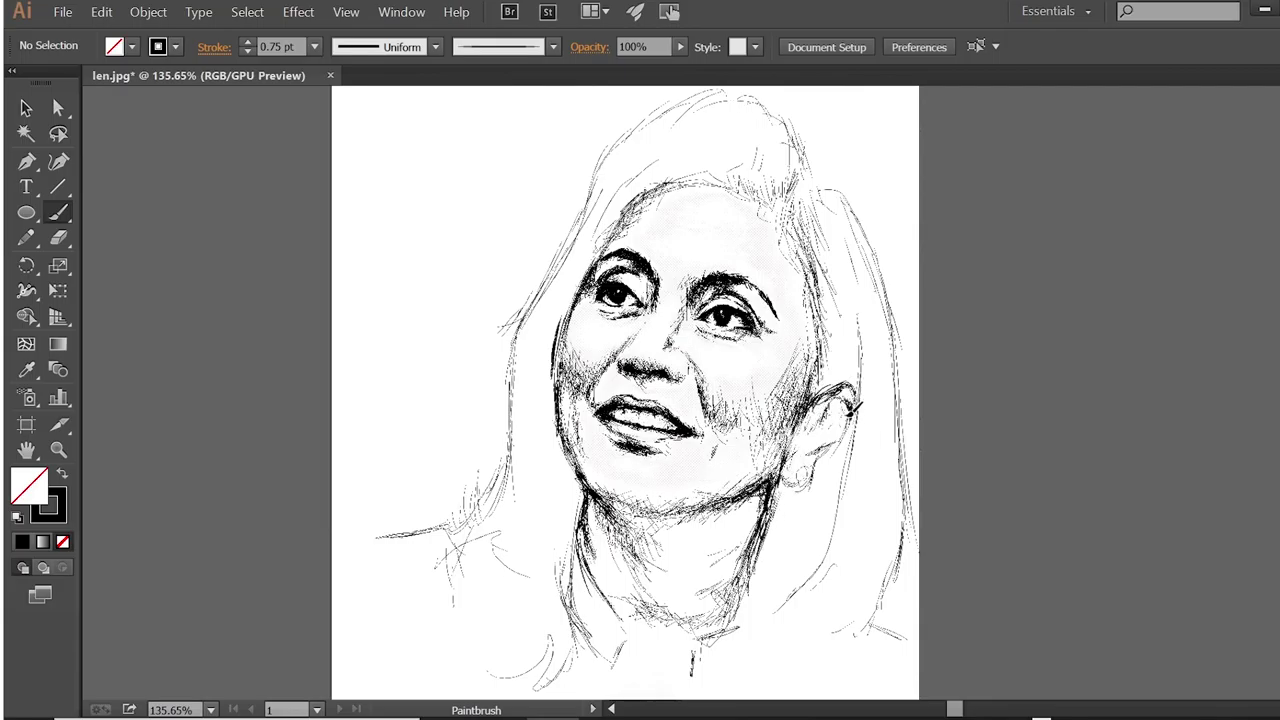
# - Darken the right hair edge, top of the head, and upper-left hair
pyautogui.moveTo(795, 435)
pyautogui.mouseDown()
pyautogui.moveTo(826, 262)
pyautogui.moveTo(806, 157)
pyautogui.mouseUp()
pyautogui.moveTo(790, 205)
pyautogui.mouseDown()
pyautogui.moveTo(685, 168)
pyautogui.moveTo(634, 194)
pyautogui.moveTo(598, 252)
pyautogui.mouseUp()
pyautogui.moveTo(662, 180); pyautogui.dragTo(566, 288)
pyautogui.moveTo(836, 276); pyautogui.dragTo(812, 384)
pyautogui.click(690, 515)
pyautogui.moveTo(582, 514); pyautogui.dragTo(568, 596)
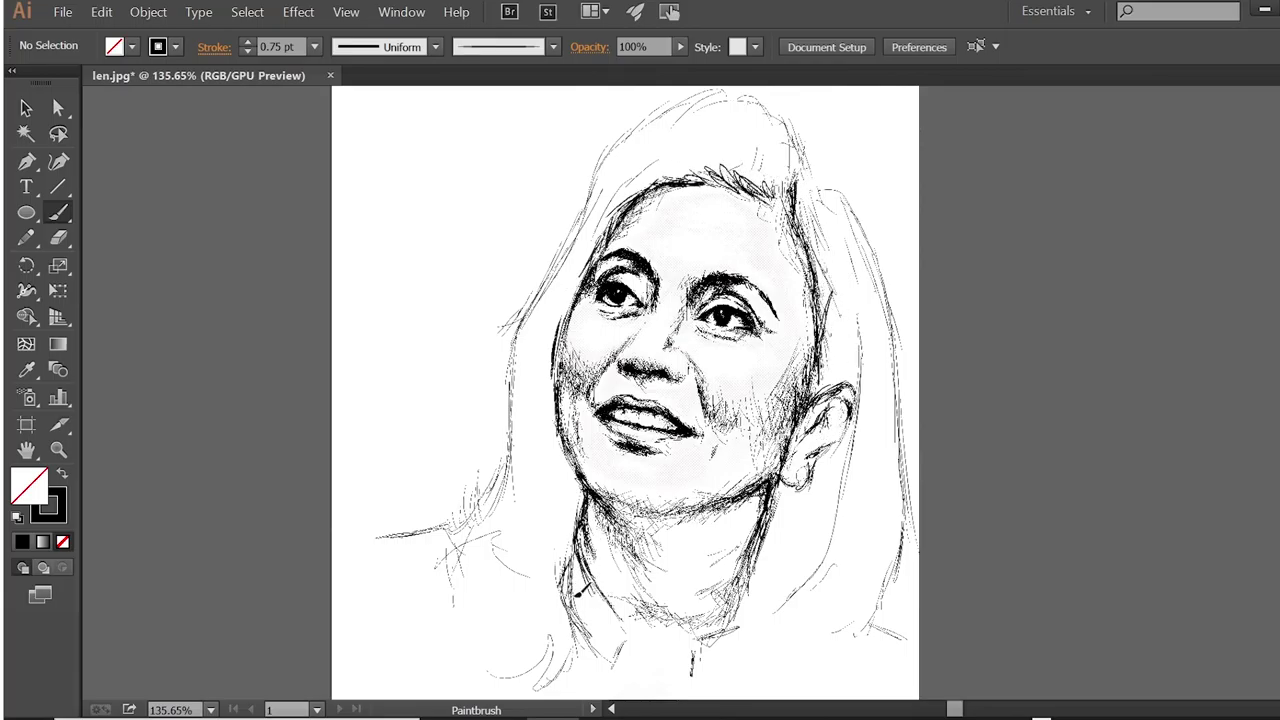
# - Extend the left and right hair edges down to the shoulders
pyautogui.moveTo(590, 214); pyautogui.dragTo(452, 540)
pyautogui.moveTo(805, 145)
pyautogui.mouseDown()
pyautogui.moveTo(800, 220)
pyautogui.moveTo(878, 638)
pyautogui.mouseUp()
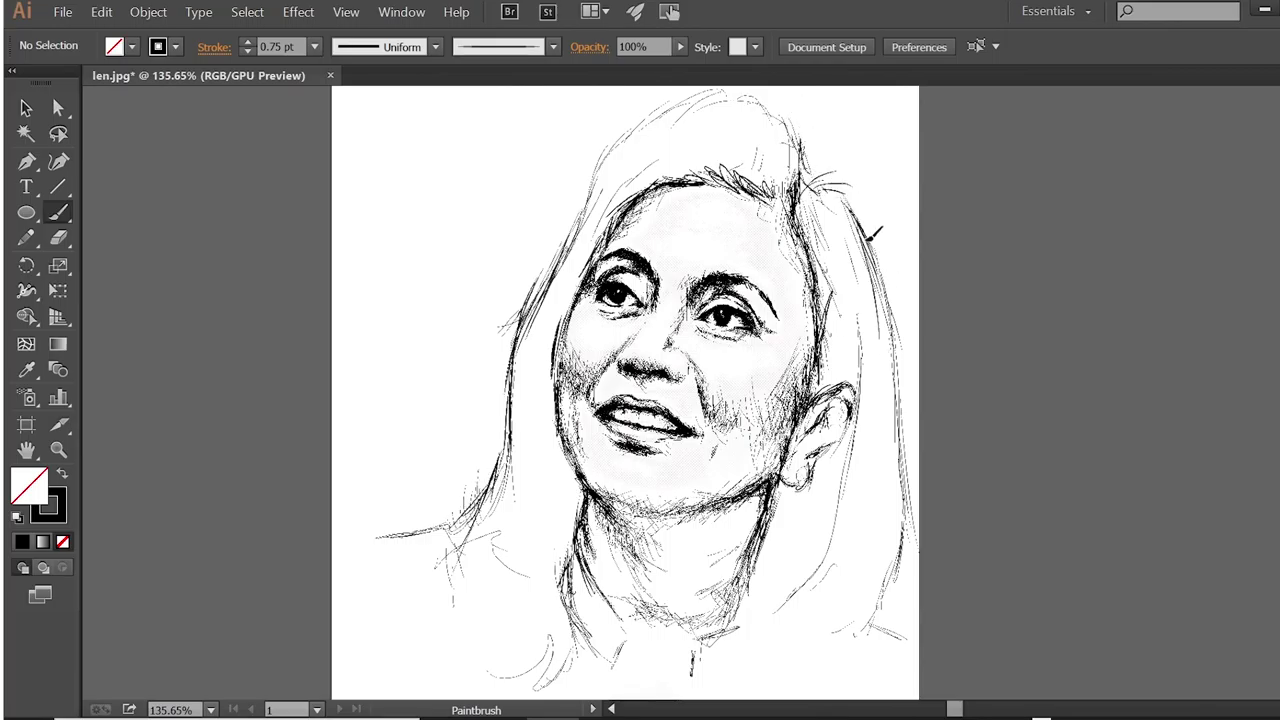
pyautogui.moveTo(818, 176)
pyautogui.mouseDown()
pyautogui.moveTo(798, 158)
pyautogui.moveTo(796, 130)
pyautogui.moveTo(680, 92)
pyautogui.moveTo(594, 166)
pyautogui.moveTo(440, 588)
pyautogui.mouseUp()
pyautogui.moveTo(460, 540)
pyautogui.mouseDown()
pyautogui.moveTo(430, 630)
pyautogui.moveTo(396, 544)
pyautogui.mouseUp()
pyautogui.moveTo(386, 540)
pyautogui.mouseDown()
pyautogui.moveTo(445, 518)
pyautogui.moveTo(372, 532)
pyautogui.mouseUp()
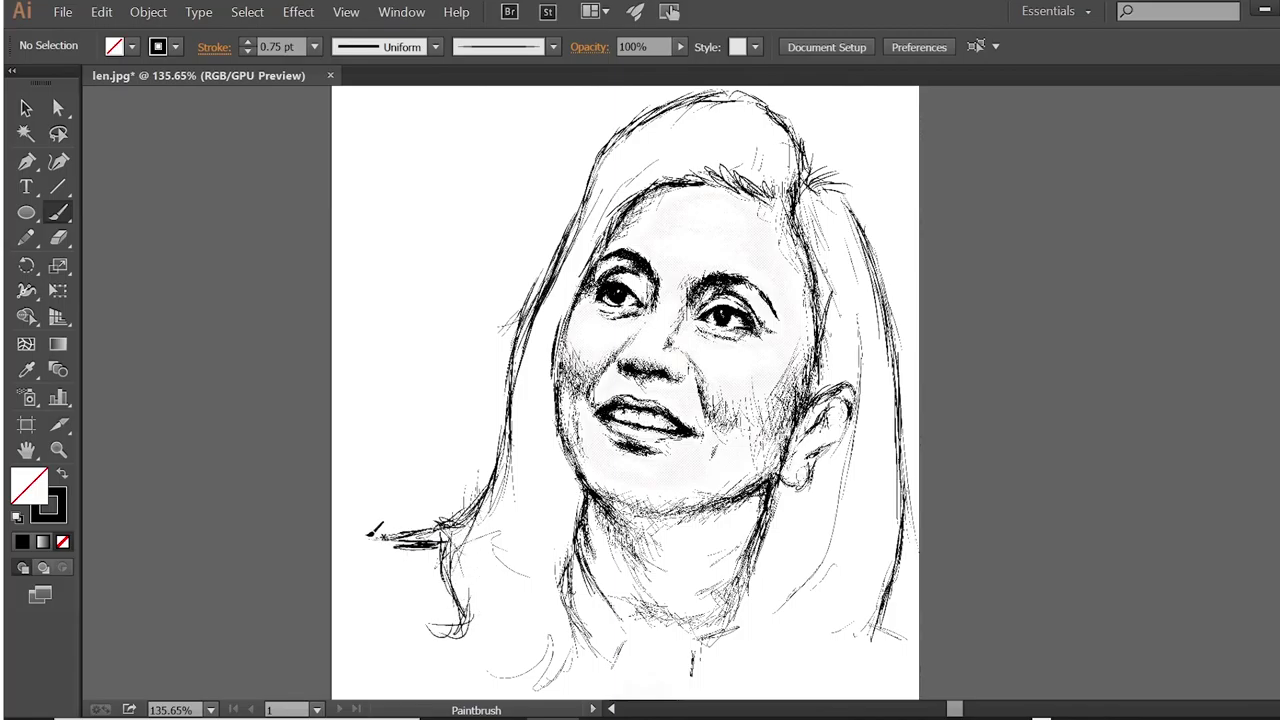
pyautogui.moveTo(866, 566); pyautogui.dragTo(848, 690)
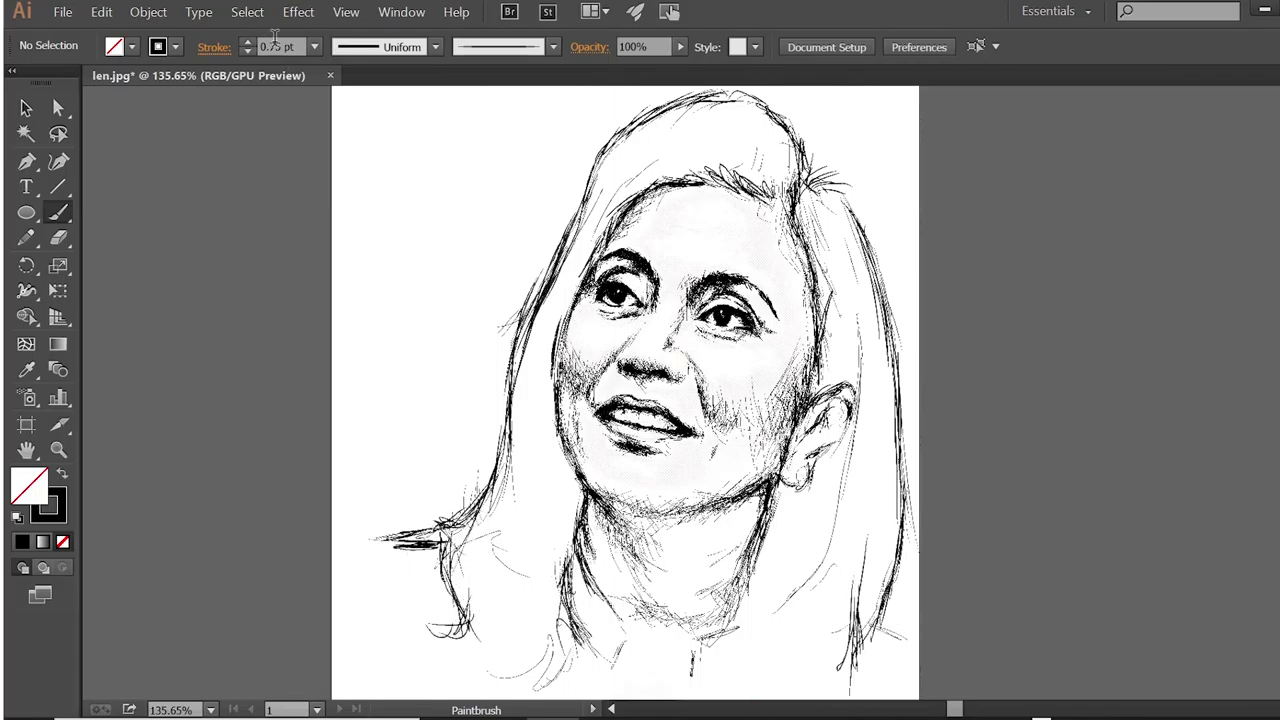
# - Darken both face edges and add strands across the top and right of the hair
pyautogui.moveTo(640, 185)
pyautogui.mouseDown()
pyautogui.moveTo(556, 330)
pyautogui.moveTo(548, 410)
pyautogui.mouseUp()
pyautogui.moveTo(568, 368); pyautogui.dragTo(545, 480)
pyautogui.moveTo(575, 445)
pyautogui.mouseDown()
pyautogui.moveTo(548, 555)
pyautogui.moveTo(555, 540)
pyautogui.mouseUp()
pyautogui.moveTo(778, 158)
pyautogui.mouseDown()
pyautogui.moveTo(772, 195)
pyautogui.moveTo(835, 320)
pyautogui.mouseUp()
pyautogui.moveTo(818, 200)
pyautogui.mouseDown()
pyautogui.moveTo(838, 330)
pyautogui.moveTo(850, 290)
pyautogui.mouseUp()
pyautogui.moveTo(800, 170)
pyautogui.mouseDown()
pyautogui.moveTo(700, 108)
pyautogui.moveTo(585, 215)
pyautogui.mouseUp()
pyautogui.moveTo(780, 150); pyautogui.dragTo(748, 105)
# - Add three strands to the lower-right hair
pyautogui.moveTo(880, 470); pyautogui.dragTo(840, 590)
pyautogui.moveTo(850, 505); pyautogui.dragTo(790, 640)
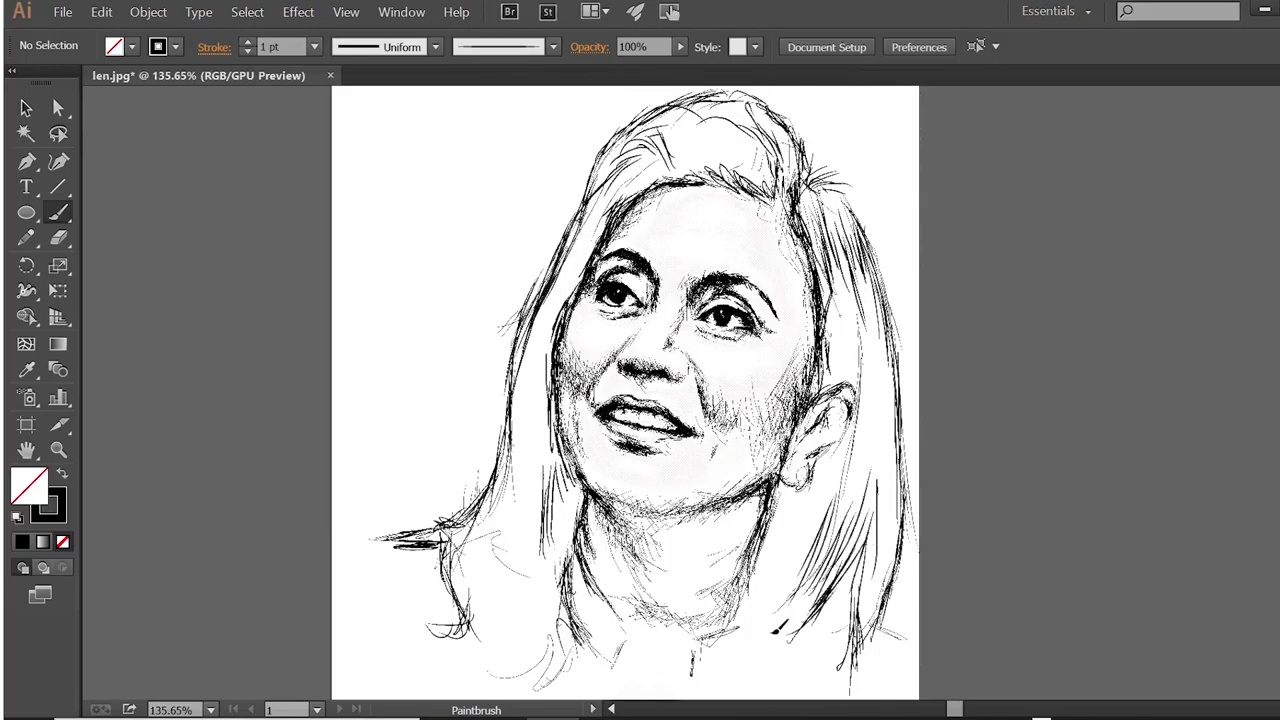
pyautogui.moveTo(835, 565); pyautogui.dragTo(772, 630)
# - Darken the left hair and face edge with a cluster of heavier strokes
pyautogui.moveTo(560, 428); pyautogui.dragTo(525, 528)
pyautogui.moveTo(550, 450); pyautogui.dragTo(505, 570)
pyautogui.moveTo(536, 490); pyautogui.dragTo(456, 612)
pyautogui.moveTo(530, 436); pyautogui.dragTo(486, 522)
pyautogui.moveTo(532, 576); pyautogui.dragTo(500, 614)
pyautogui.moveTo(550, 400); pyautogui.dragTo(512, 494)
# - Raise the brush weight to 3 pt and draw thick strokes down the left hair
pyautogui.click(314, 46)
pyautogui.moveTo(605, 205)
pyautogui.mouseDown()
pyautogui.moveTo(550, 295)
pyautogui.moveTo(512, 400)
pyautogui.mouseUp()
pyautogui.moveTo(545, 300); pyautogui.dragTo(505, 520)
pyautogui.moveTo(562, 445); pyautogui.dragTo(520, 550)
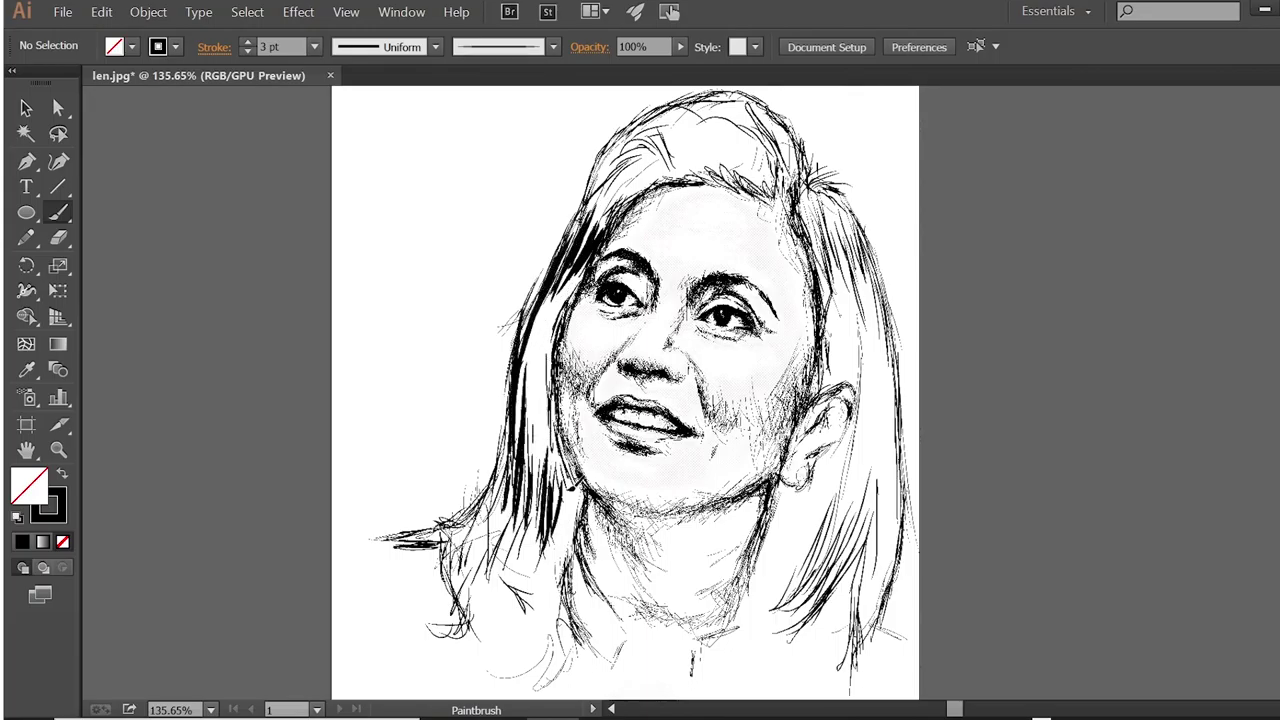
# - At 5 pt brush weight, fill the upper-left hair and left strand with solid black
pyautogui.click(314, 46)
pyautogui.click(358, 245)
pyautogui.moveTo(668, 158); pyautogui.dragTo(598, 228)
pyautogui.moveTo(645, 135); pyautogui.dragTo(585, 245)
pyautogui.moveTo(605, 160); pyautogui.dragTo(570, 255)
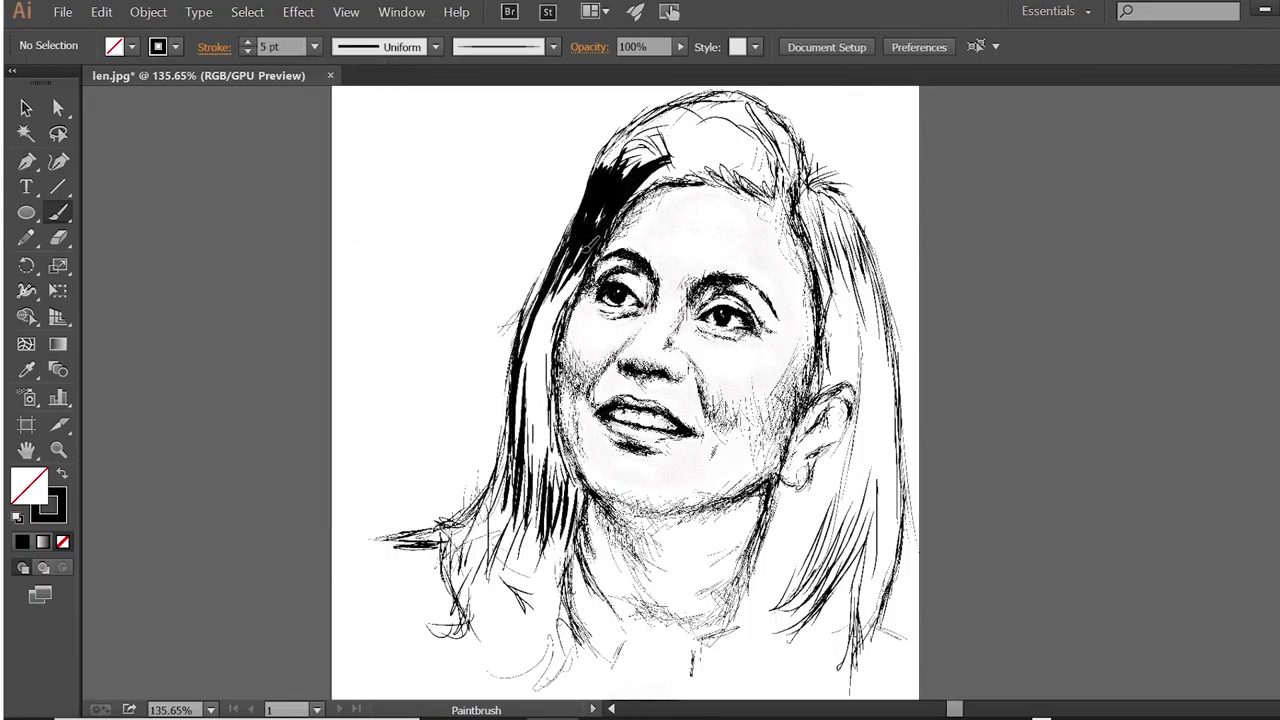
pyautogui.moveTo(605, 215); pyautogui.dragTo(555, 360)
pyautogui.moveTo(580, 285); pyautogui.dragTo(520, 490)
pyautogui.moveTo(570, 355)
pyautogui.mouseDown()
pyautogui.moveTo(530, 505)
pyautogui.moveTo(552, 495)
pyautogui.mouseUp()
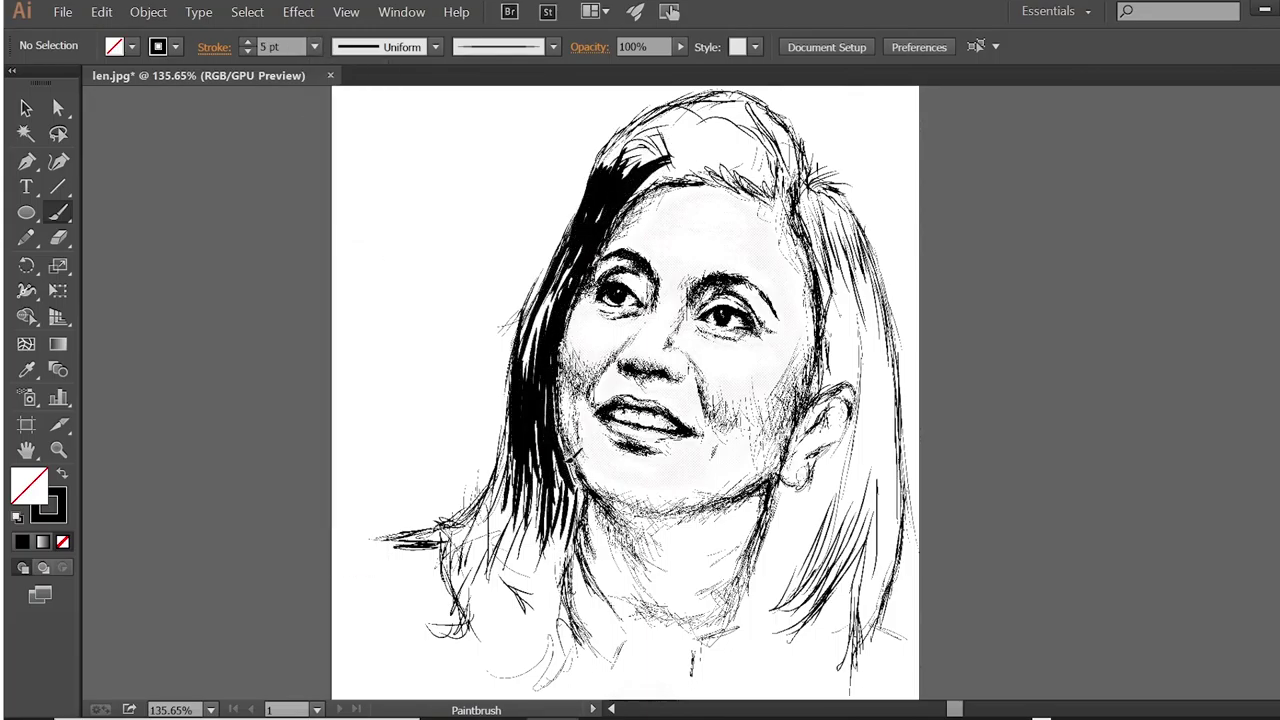
# - Darken the left hair against the cheek and black in the lower-left strand
pyautogui.moveTo(604, 442); pyautogui.dragTo(560, 504)
pyautogui.moveTo(580, 414)
pyautogui.mouseDown()
pyautogui.moveTo(552, 454)
pyautogui.moveTo(410, 535)
pyautogui.mouseUp()
pyautogui.moveTo(494, 510); pyautogui.dragTo(430, 575)
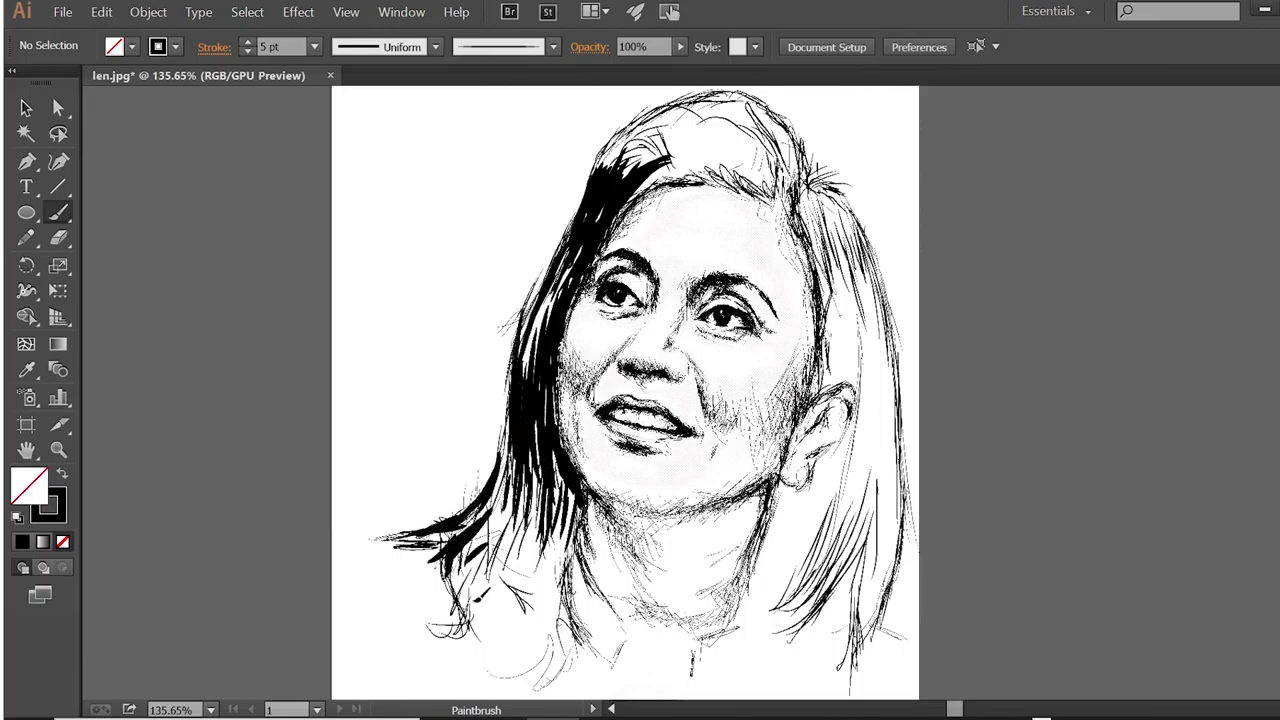
pyautogui.moveTo(536, 490)
pyautogui.mouseDown()
pyautogui.moveTo(485, 640)
pyautogui.moveTo(515, 660)
pyautogui.mouseUp()
pyautogui.moveTo(576, 515); pyautogui.dragTo(555, 640)
pyautogui.moveTo(585, 476)
pyautogui.mouseDown()
pyautogui.moveTo(548, 676)
pyautogui.moveTo(536, 596)
pyautogui.moveTo(490, 666)
pyautogui.mouseUp()
pyautogui.moveTo(566, 580); pyautogui.dragTo(508, 662)
pyautogui.moveTo(542, 450); pyautogui.dragTo(528, 552)
# - Black in the hair on top of the head with heavy strokes
pyautogui.moveTo(688, 118); pyautogui.dragTo(704, 156)
pyautogui.moveTo(724, 134); pyautogui.dragTo(744, 180)
pyautogui.moveTo(778, 134); pyautogui.dragTo(806, 204)
pyautogui.moveTo(740, 120); pyautogui.dragTo(786, 182)
pyautogui.moveTo(680, 95)
pyautogui.mouseDown()
pyautogui.moveTo(760, 172)
pyautogui.moveTo(632, 194)
pyautogui.mouseUp()
pyautogui.moveTo(760, 140); pyautogui.dragTo(666, 188)
pyautogui.moveTo(760, 118); pyautogui.dragTo(656, 136)
pyautogui.moveTo(798, 122); pyautogui.dragTo(768, 160)
# - Fill the right-side hair strand with thick black strokes, darkening its middle
pyautogui.moveTo(804, 214); pyautogui.dragTo(838, 306)
pyautogui.moveTo(832, 184); pyautogui.dragTo(858, 342)
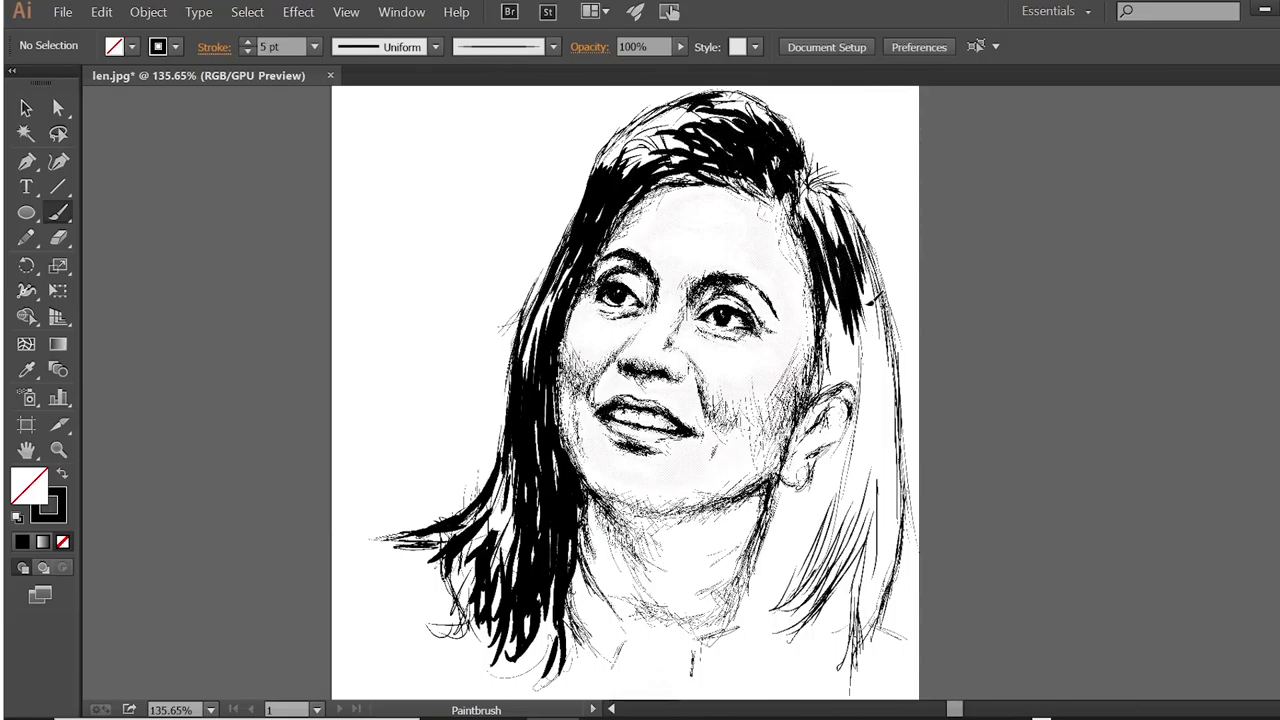
pyautogui.moveTo(858, 298); pyautogui.dragTo(890, 454)
pyautogui.moveTo(840, 306); pyautogui.dragTo(870, 386)
pyautogui.moveTo(824, 282); pyautogui.dragTo(856, 360)
pyautogui.moveTo(806, 320)
pyautogui.mouseDown()
pyautogui.moveTo(844, 408)
pyautogui.moveTo(862, 402)
pyautogui.mouseUp()
pyautogui.moveTo(824, 346)
pyautogui.mouseDown()
pyautogui.moveTo(860, 398)
pyautogui.moveTo(830, 510)
pyautogui.mouseUp()
# - Ink along the ear edge and darken the right hair down the neck
pyautogui.moveTo(846, 438)
pyautogui.mouseDown()
pyautogui.moveTo(814, 508)
pyautogui.moveTo(776, 520)
pyautogui.mouseUp()
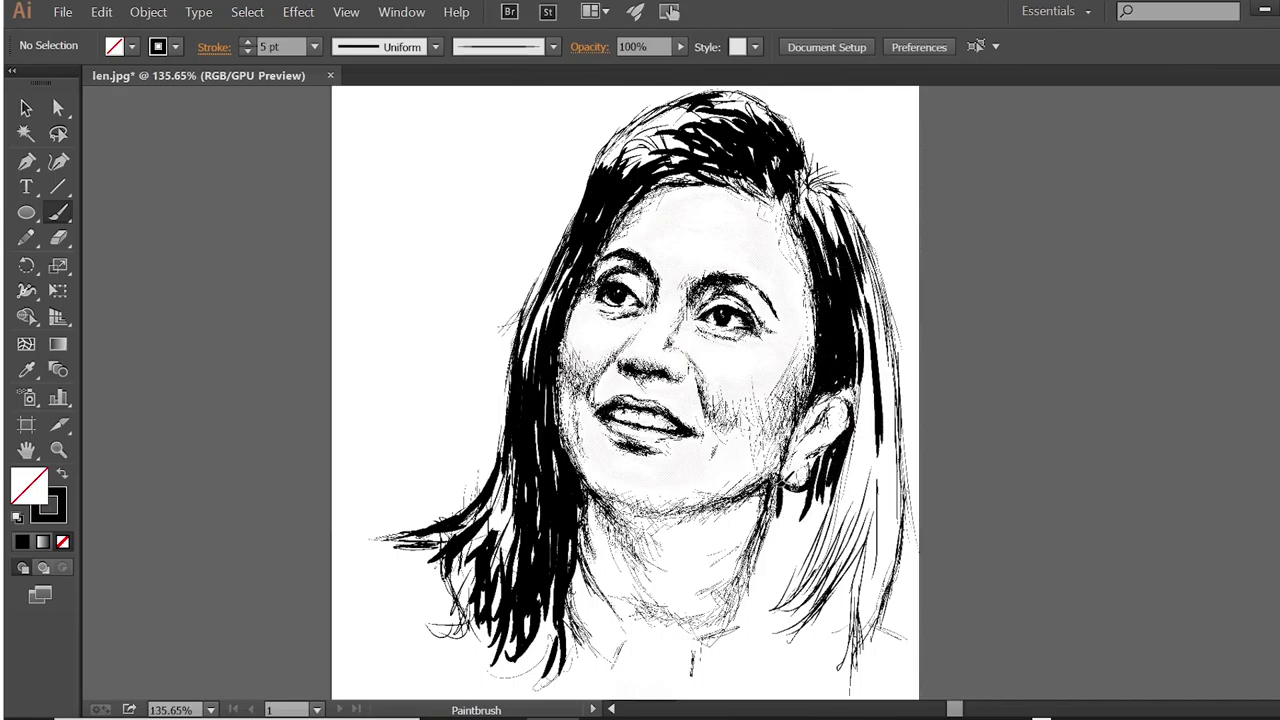
pyautogui.moveTo(798, 472); pyautogui.dragTo(742, 640)
pyautogui.moveTo(884, 390); pyautogui.dragTo(866, 578)
pyautogui.moveTo(900, 418); pyautogui.dragTo(862, 640)
pyautogui.moveTo(866, 448); pyautogui.dragTo(808, 598)
pyautogui.moveTo(846, 478)
pyautogui.mouseDown()
pyautogui.moveTo(772, 644)
pyautogui.moveTo(752, 650)
pyautogui.moveTo(772, 556)
pyautogui.moveTo(790, 590)
pyautogui.mouseUp()
pyautogui.moveTo(866, 452); pyautogui.dragTo(762, 680)
pyautogui.moveTo(764, 684); pyautogui.dragTo(766, 626)
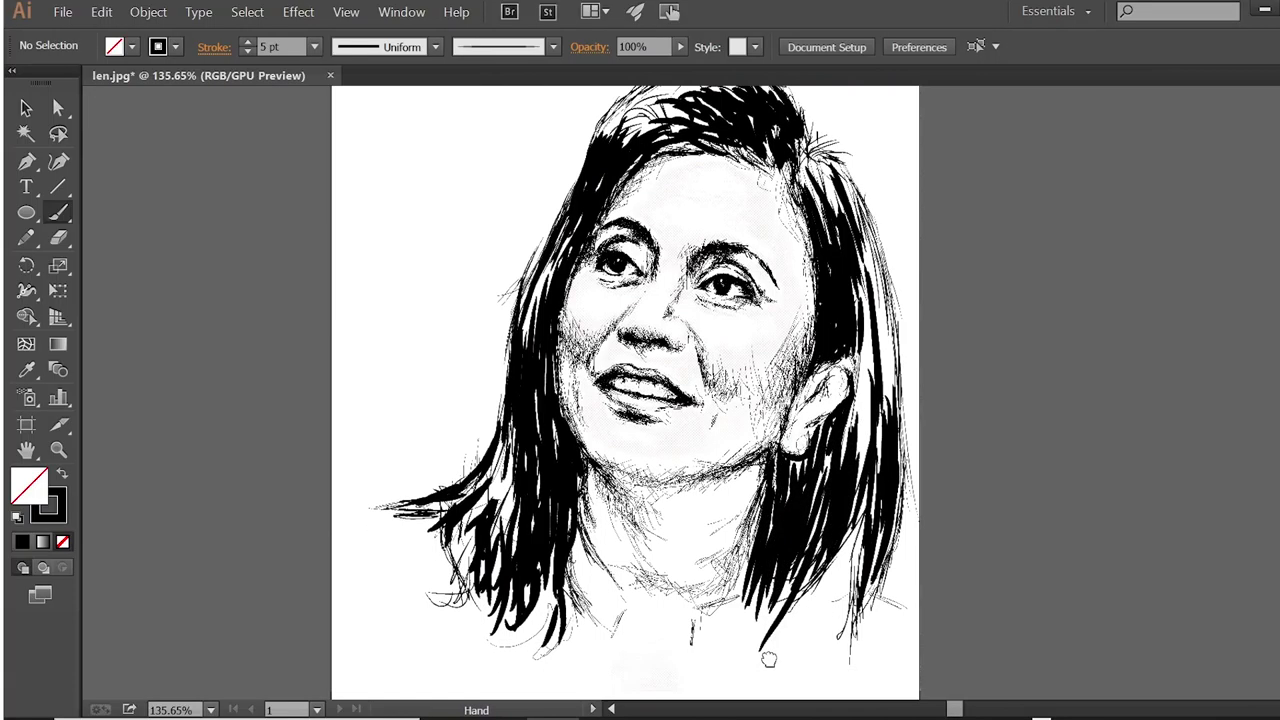
# - Darken the lower right hair strand down toward the shoulders
pyautogui.moveTo(860, 462); pyautogui.dragTo(818, 600)
pyautogui.moveTo(847, 503); pyautogui.dragTo(810, 640)
pyautogui.moveTo(786, 476); pyautogui.dragTo(722, 622)
pyautogui.moveTo(864, 516); pyautogui.dragTo(838, 600)
pyautogui.moveTo(798, 580); pyautogui.dragTo(720, 636)
pyautogui.moveTo(792, 550); pyautogui.dragTo(734, 630)
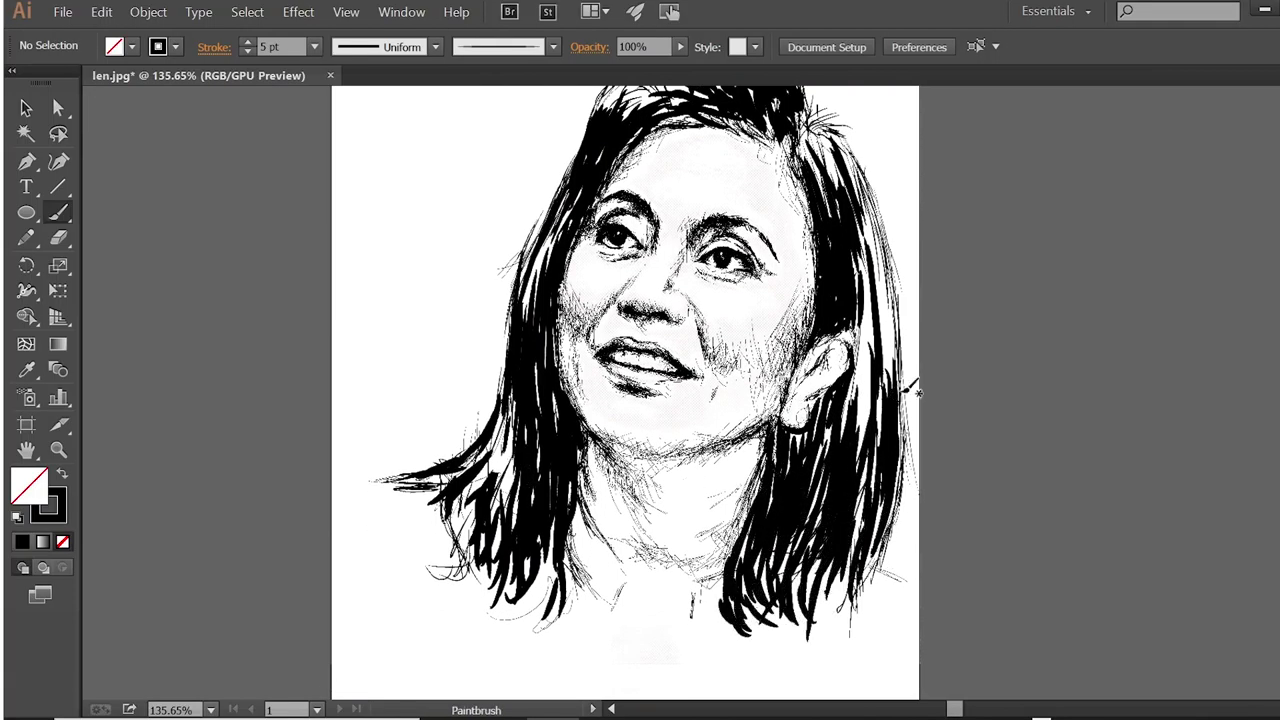
pyautogui.moveTo(878, 426); pyautogui.dragTo(852, 548)
# - Set the brush weight to 8 pt and add heavy strokes to the right and top hair
pyautogui.click(314, 47)
pyautogui.click(343, 303)
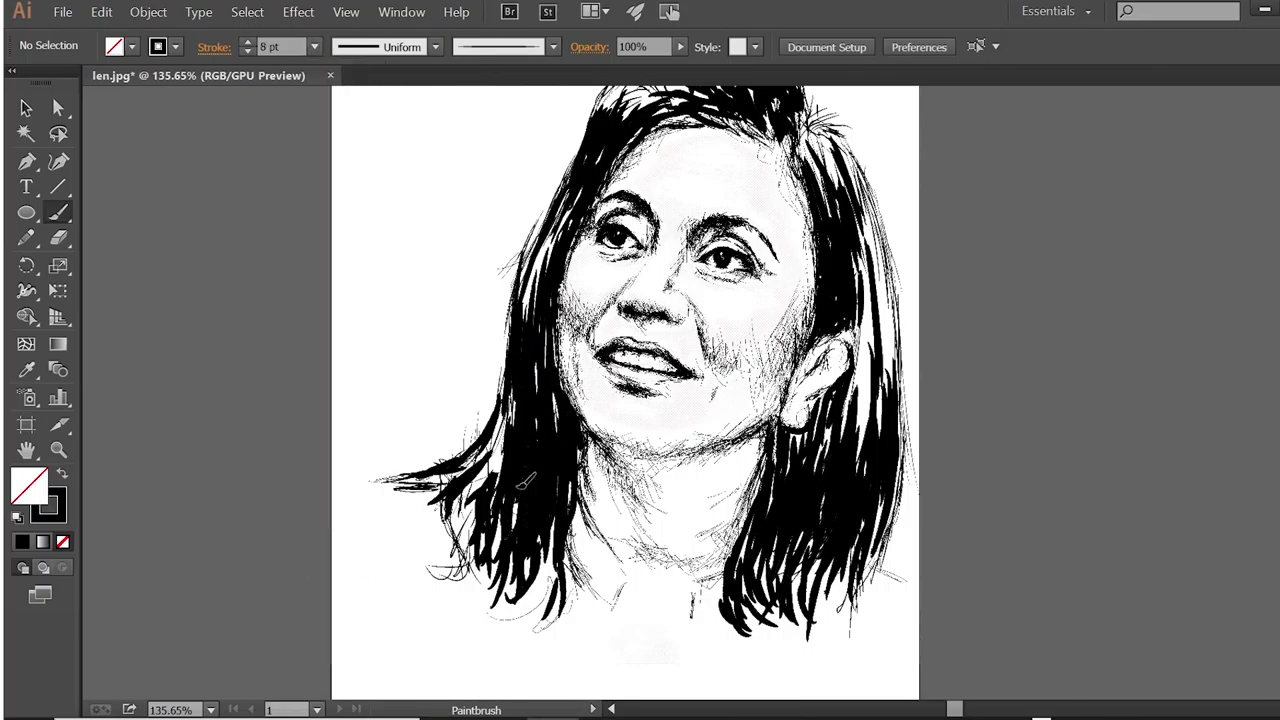
pyautogui.moveTo(850, 400); pyautogui.dragTo(818, 470)
pyautogui.moveTo(858, 206); pyautogui.dragTo(882, 378)
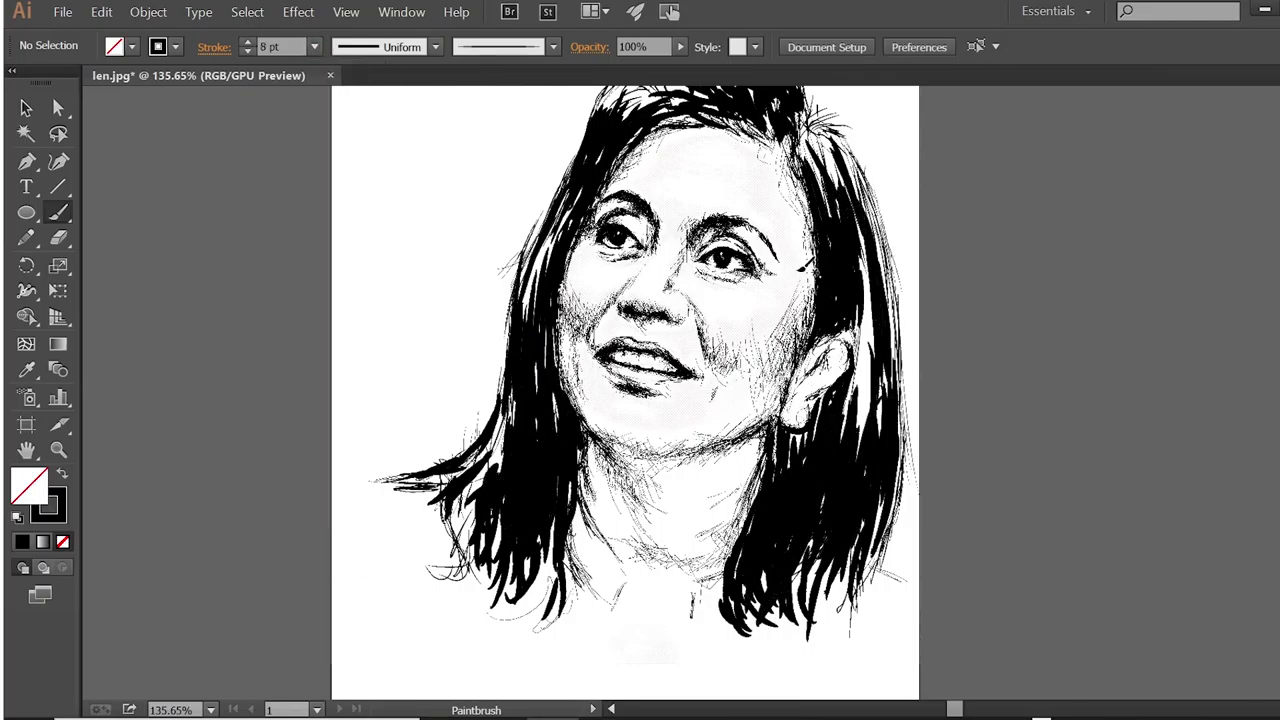
pyautogui.scroll(2, 625, 393)
pyautogui.moveTo(730, 145); pyautogui.dragTo(648, 172)
pyautogui.moveTo(758, 112); pyautogui.dragTo(610, 172)
# - At 2 pt, trace thin strands along the left hair edge, lower neck hair and beside the ear
pyautogui.click(314, 47)
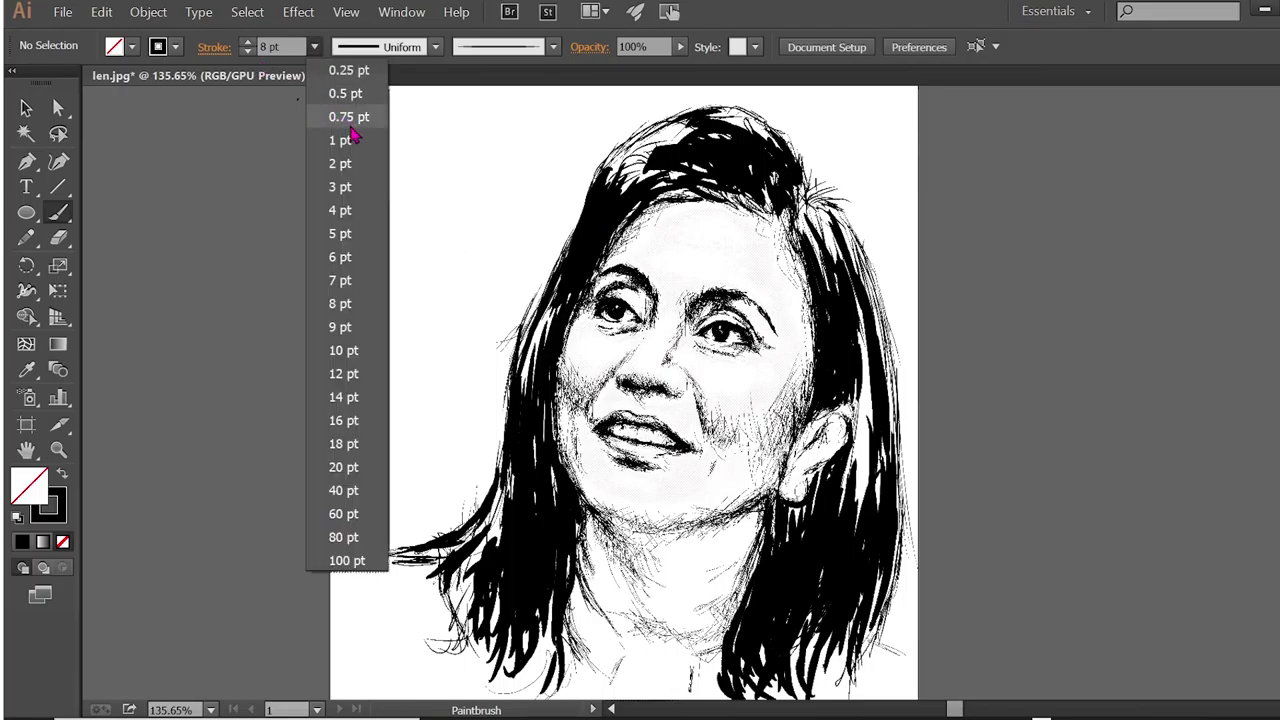
pyautogui.click(343, 151)
pyautogui.moveTo(556, 236); pyautogui.dragTo(520, 300)
pyautogui.moveTo(600, 200)
pyautogui.mouseDown()
pyautogui.moveTo(525, 395)
pyautogui.moveTo(462, 640)
pyautogui.mouseUp()
pyautogui.moveTo(700, 645); pyautogui.dragTo(690, 688)
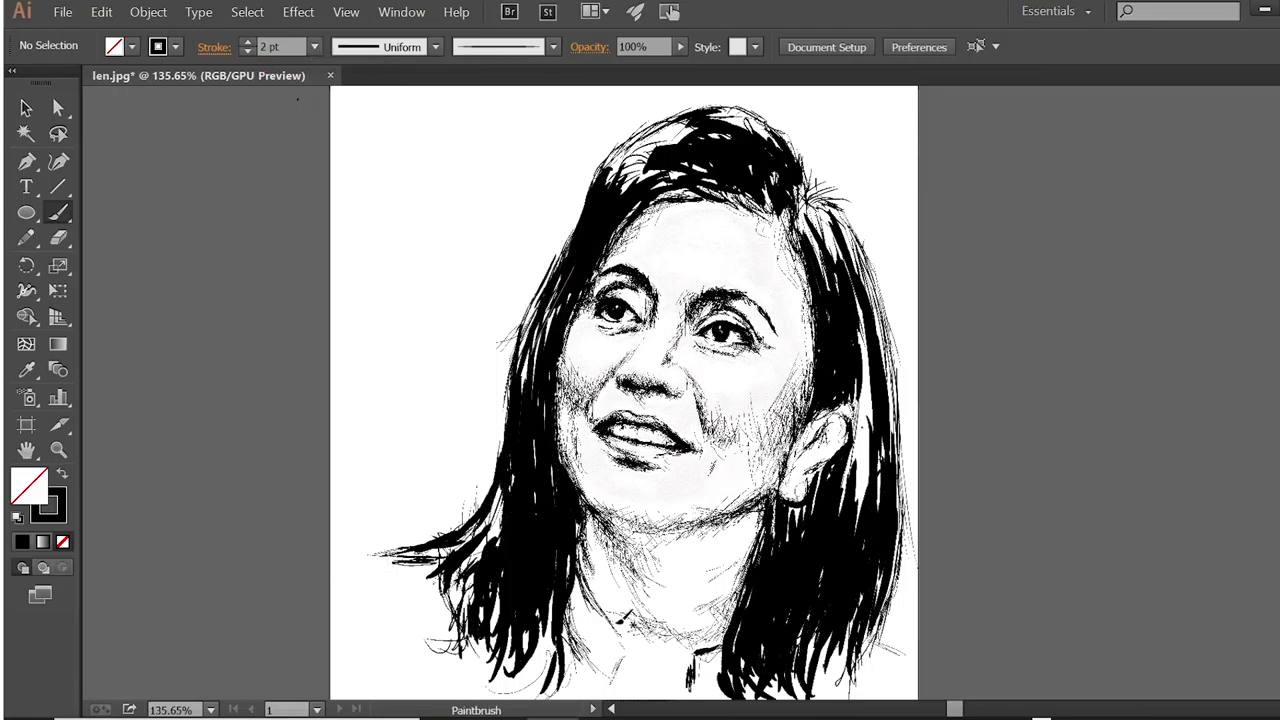
pyautogui.moveTo(595, 605)
pyautogui.mouseDown()
pyautogui.moveTo(630, 640)
pyautogui.moveTo(565, 675)
pyautogui.mouseUp()
pyautogui.moveTo(868, 372)
pyautogui.mouseDown()
pyautogui.moveTo(850, 500)
pyautogui.moveTo(848, 478)
pyautogui.mouseUp()
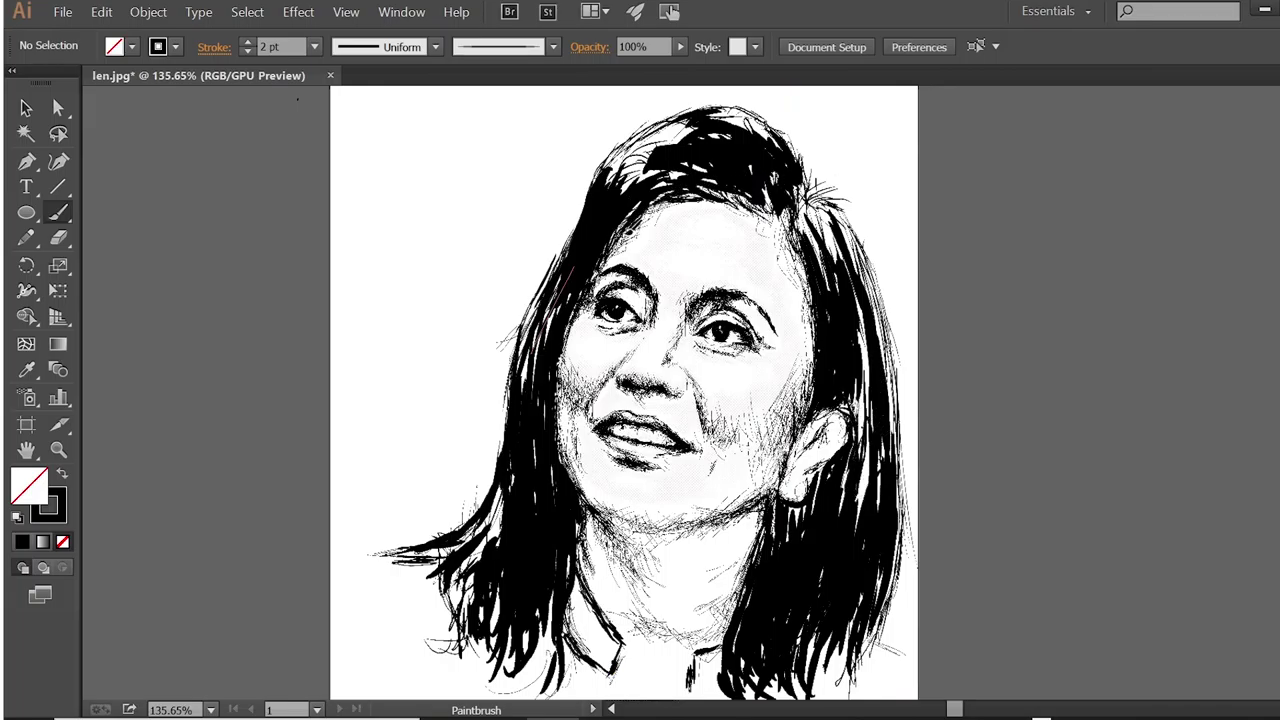
# - Add streaky 2 pt strokes across the top hair and along the right hair edge
pyautogui.moveTo(635, 118); pyautogui.dragTo(735, 195)
pyautogui.moveTo(595, 185); pyautogui.dragTo(690, 120)
pyautogui.moveTo(818, 215); pyautogui.dragTo(872, 298)
pyautogui.moveTo(815, 170)
pyautogui.mouseDown()
pyautogui.moveTo(780, 230)
pyautogui.moveTo(744, 222)
pyautogui.mouseUp()
pyautogui.moveTo(752, 110); pyautogui.dragTo(776, 142)
# - Add strands darkening the lower-left hair, the right hair around the ear, and the top
pyautogui.moveTo(502, 490); pyautogui.dragTo(494, 528)
pyautogui.moveTo(486, 520); pyautogui.dragTo(424, 566)
pyautogui.moveTo(540, 604); pyautogui.dragTo(490, 682)
pyautogui.moveTo(488, 628); pyautogui.dragTo(458, 668)
pyautogui.moveTo(886, 548); pyautogui.dragTo(838, 684)
pyautogui.moveTo(900, 372); pyautogui.dragTo(880, 448)
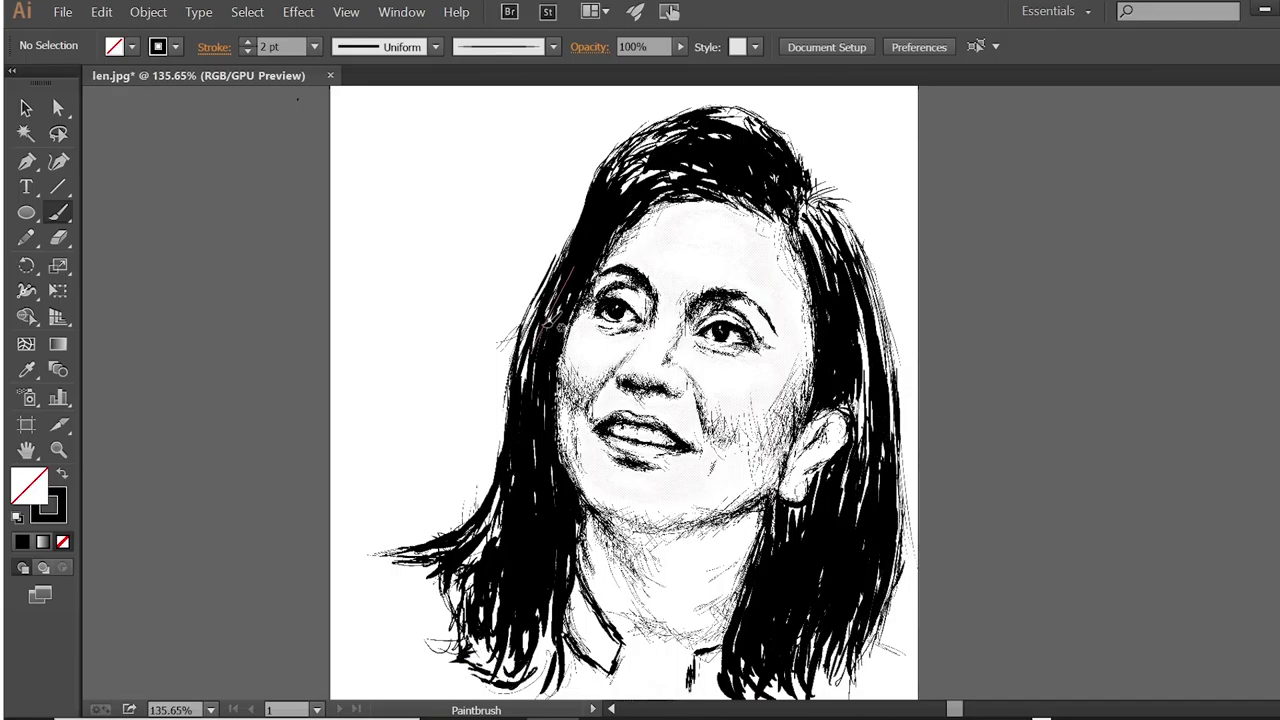
pyautogui.moveTo(636, 174); pyautogui.dragTo(757, 183)
# - Drop the brush to 1 pt and add fine strands on top, behind the right ear and left side
pyautogui.press('[')
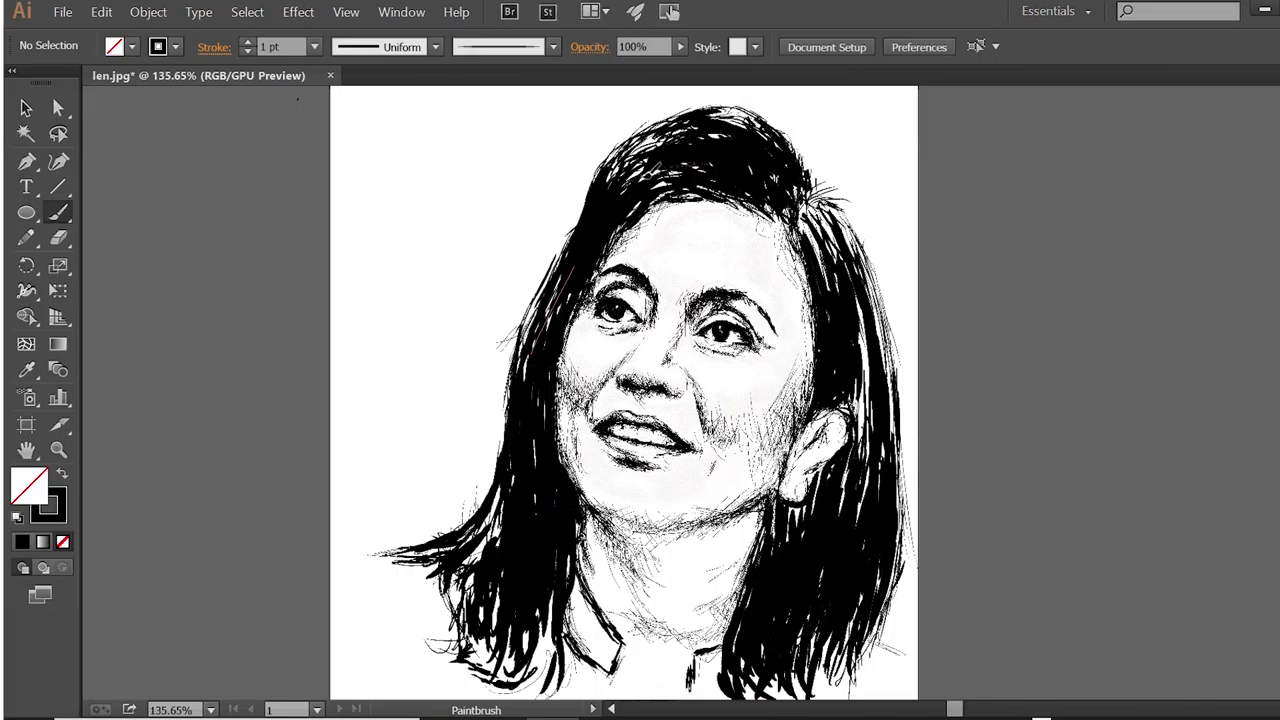
pyautogui.moveTo(692, 103)
pyautogui.mouseDown()
pyautogui.moveTo(886, 314)
pyautogui.moveTo(863, 414)
pyautogui.mouseUp()
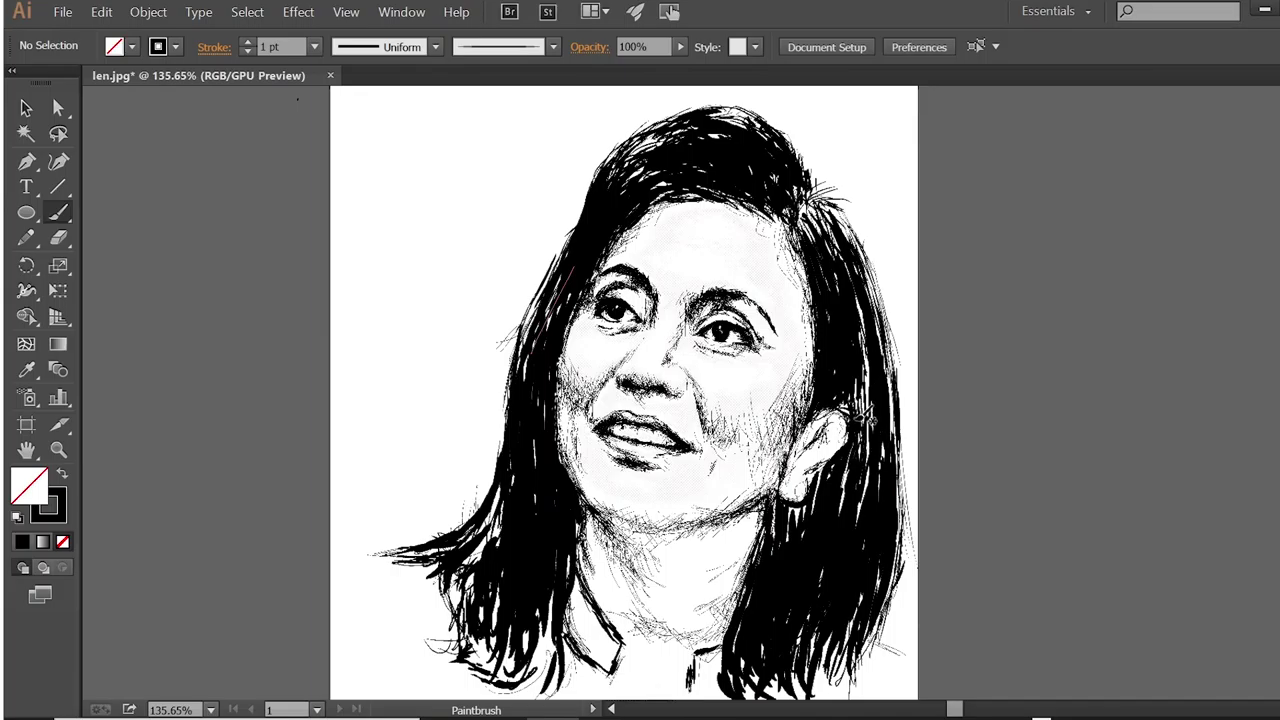
pyautogui.moveTo(876, 343)
pyautogui.mouseDown()
pyautogui.moveTo(792, 490)
pyautogui.moveTo(866, 487)
pyautogui.moveTo(812, 522)
pyautogui.mouseUp()
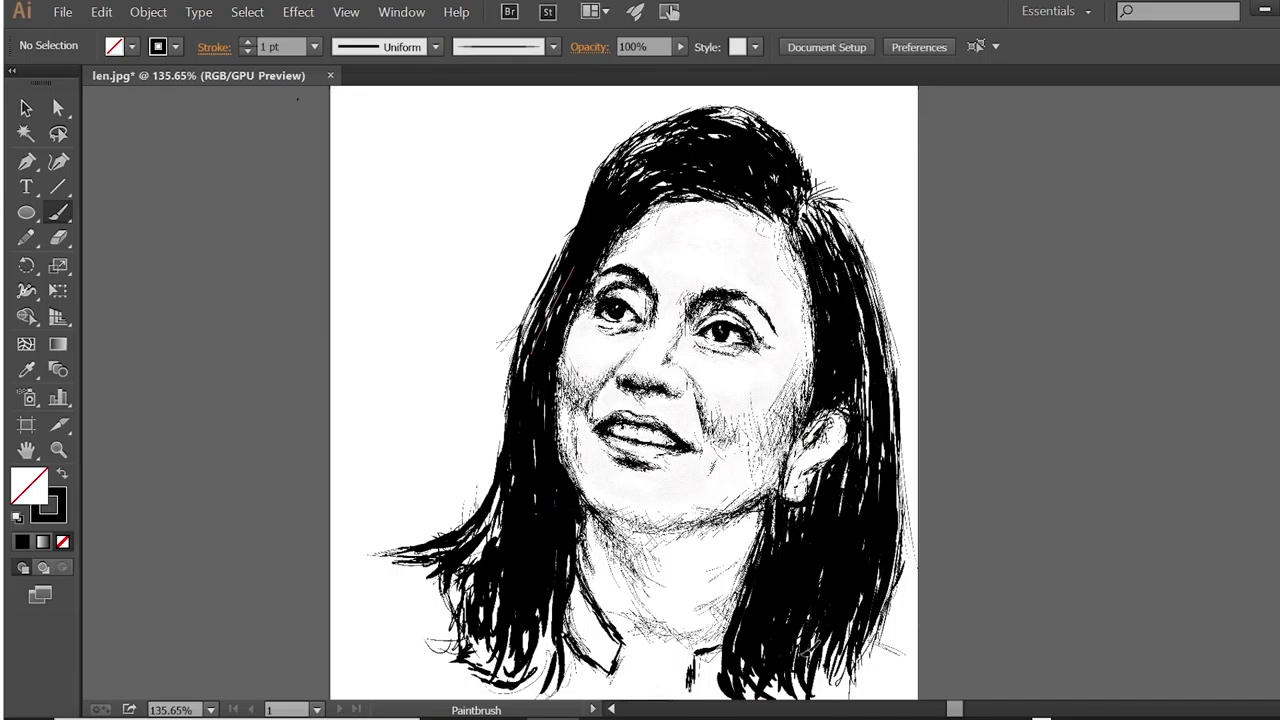
pyautogui.moveTo(495, 468); pyautogui.dragTo(458, 580)
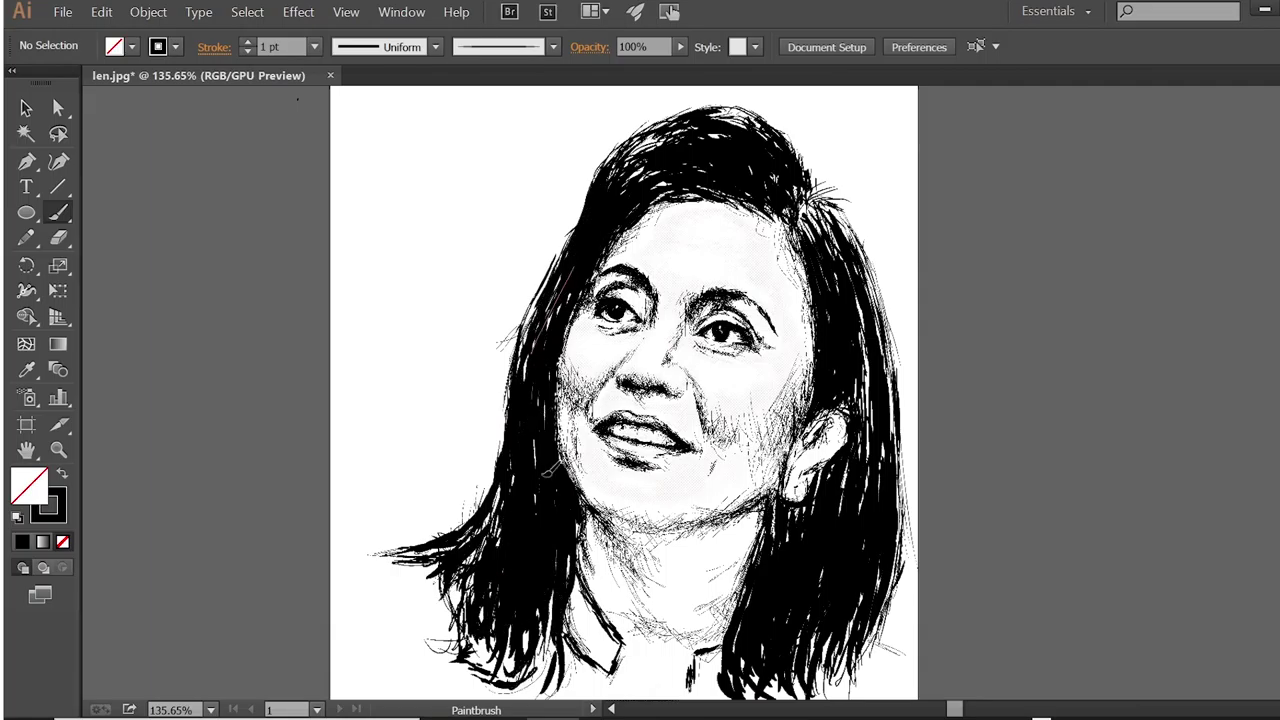
pyautogui.moveTo(506, 643); pyautogui.dragTo(482, 523)
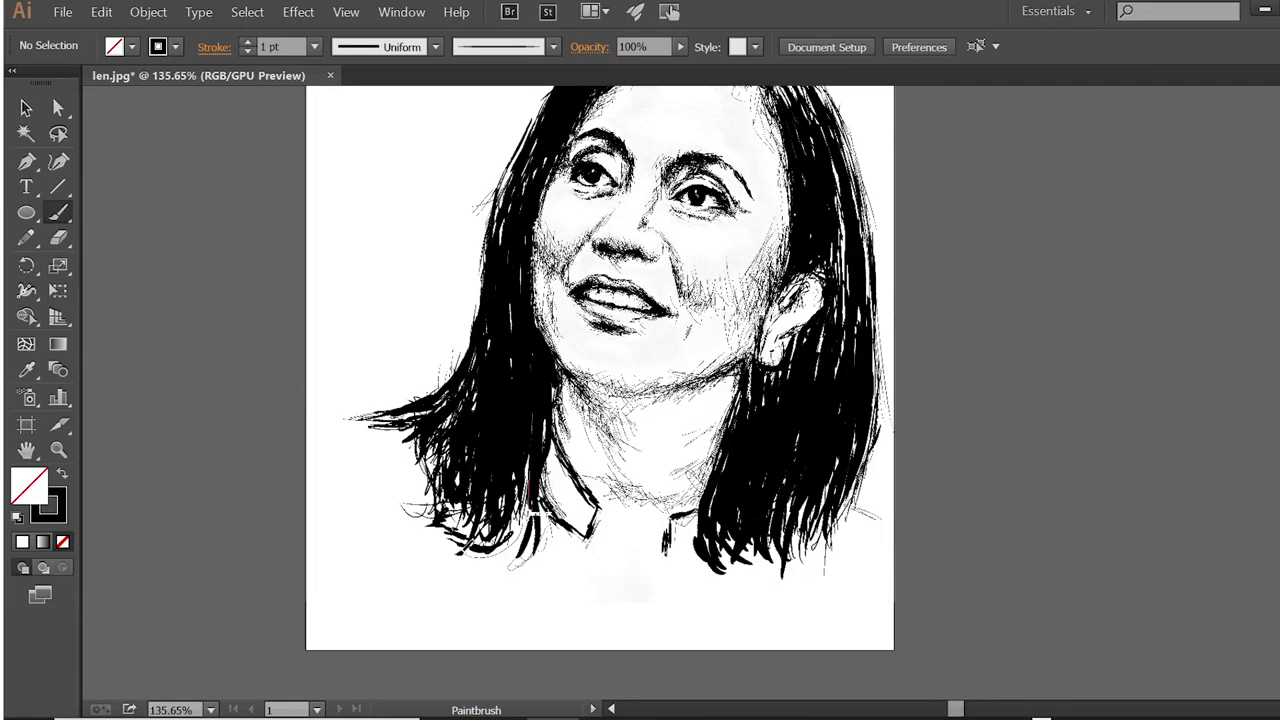
# - Extend thin hair strands and sketch 1 pt lines across the left shoulder, collar and neck
pyautogui.moveTo(420, 426); pyautogui.dragTo(300, 416)
pyautogui.moveTo(862, 504); pyautogui.dragTo(889, 539)
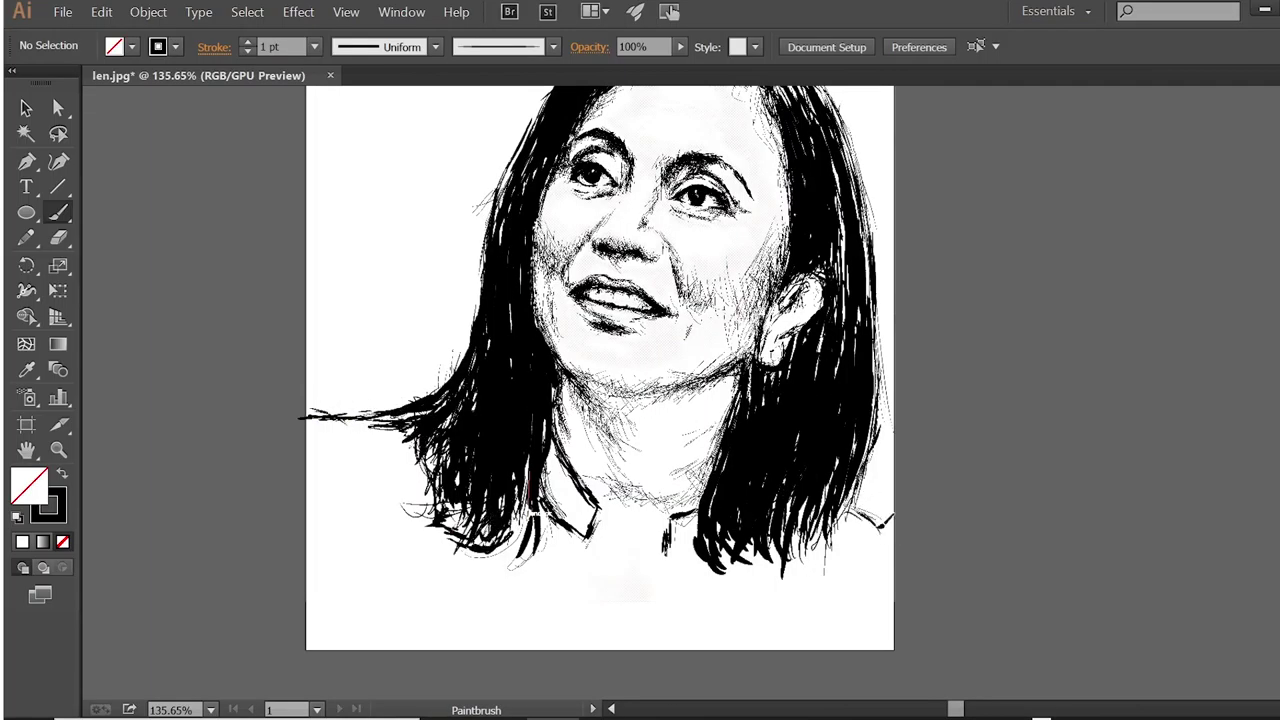
pyautogui.moveTo(584, 591); pyautogui.dragTo(580, 540)
pyautogui.moveTo(570, 586); pyautogui.dragTo(314, 520)
pyautogui.moveTo(442, 508); pyautogui.dragTo(318, 498)
pyautogui.moveTo(430, 482); pyautogui.dragTo(322, 470)
pyautogui.moveTo(420, 452); pyautogui.dragTo(336, 440)
pyautogui.moveTo(398, 426); pyautogui.dragTo(314, 420)
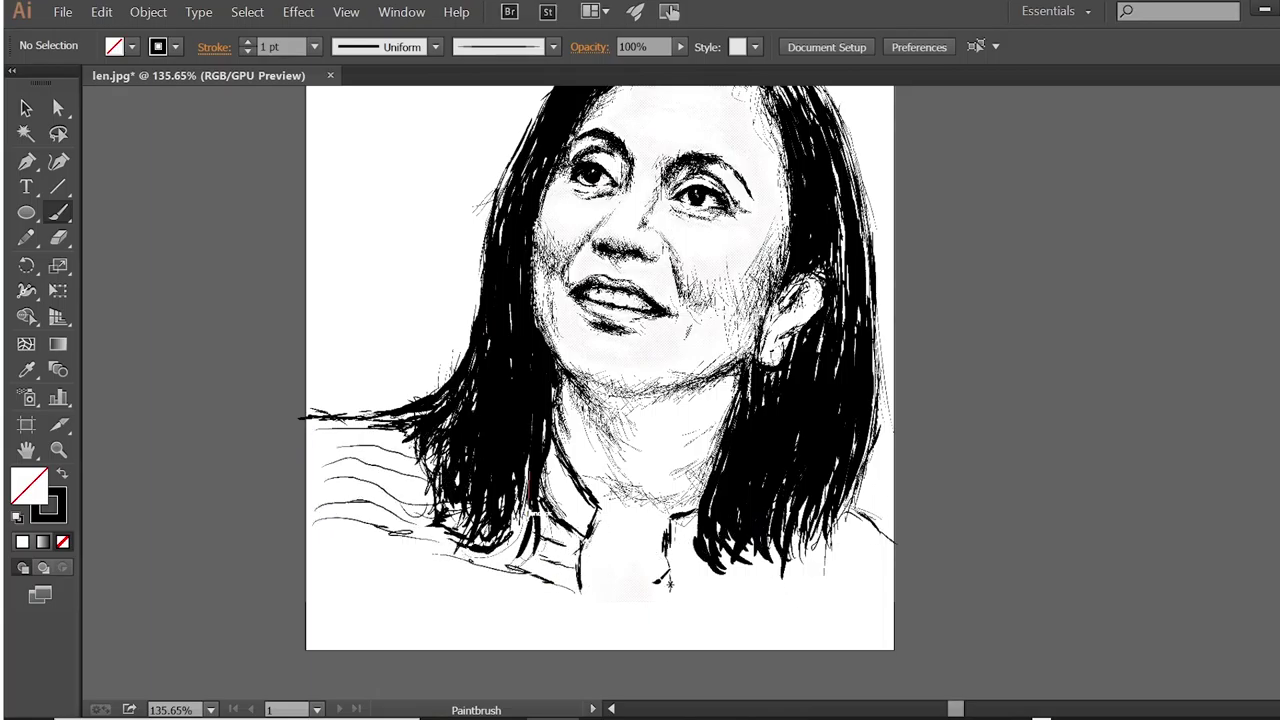
pyautogui.moveTo(600, 518); pyautogui.dragTo(548, 470)
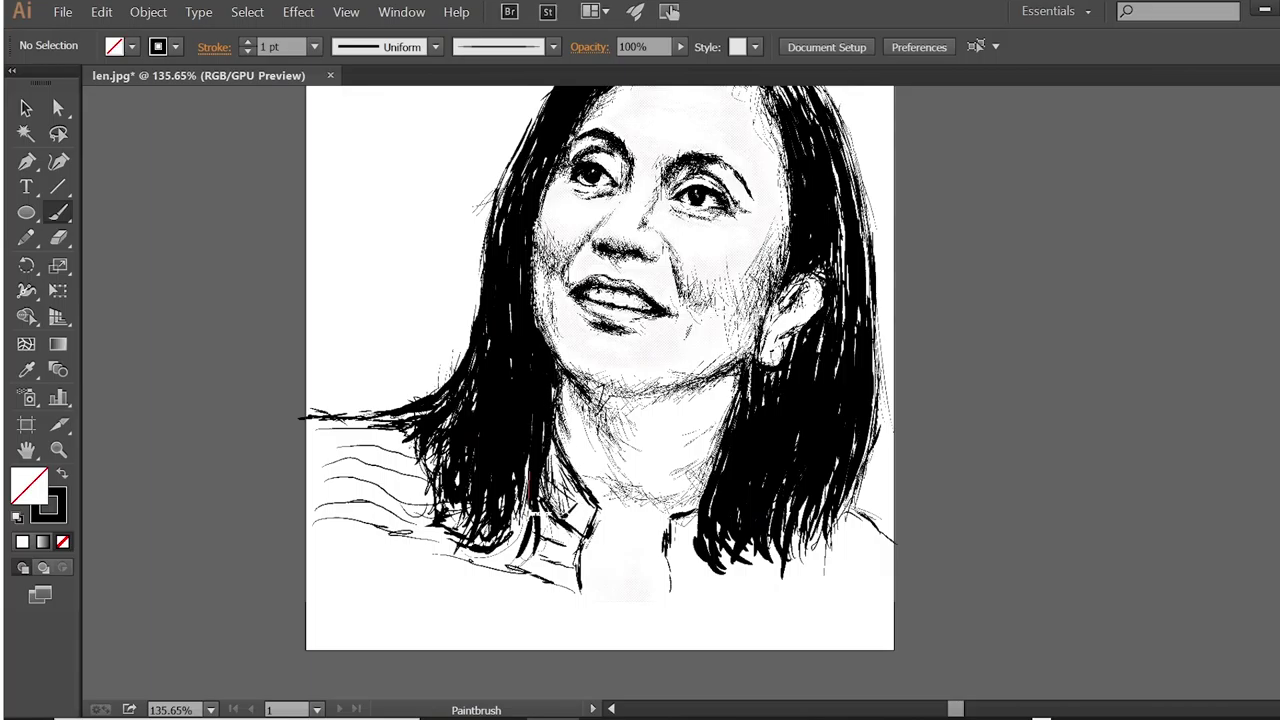
# - Set the brush to 3 pt and paint thick strands at the lower-left and lower-right hair ends
pyautogui.click(314, 47)
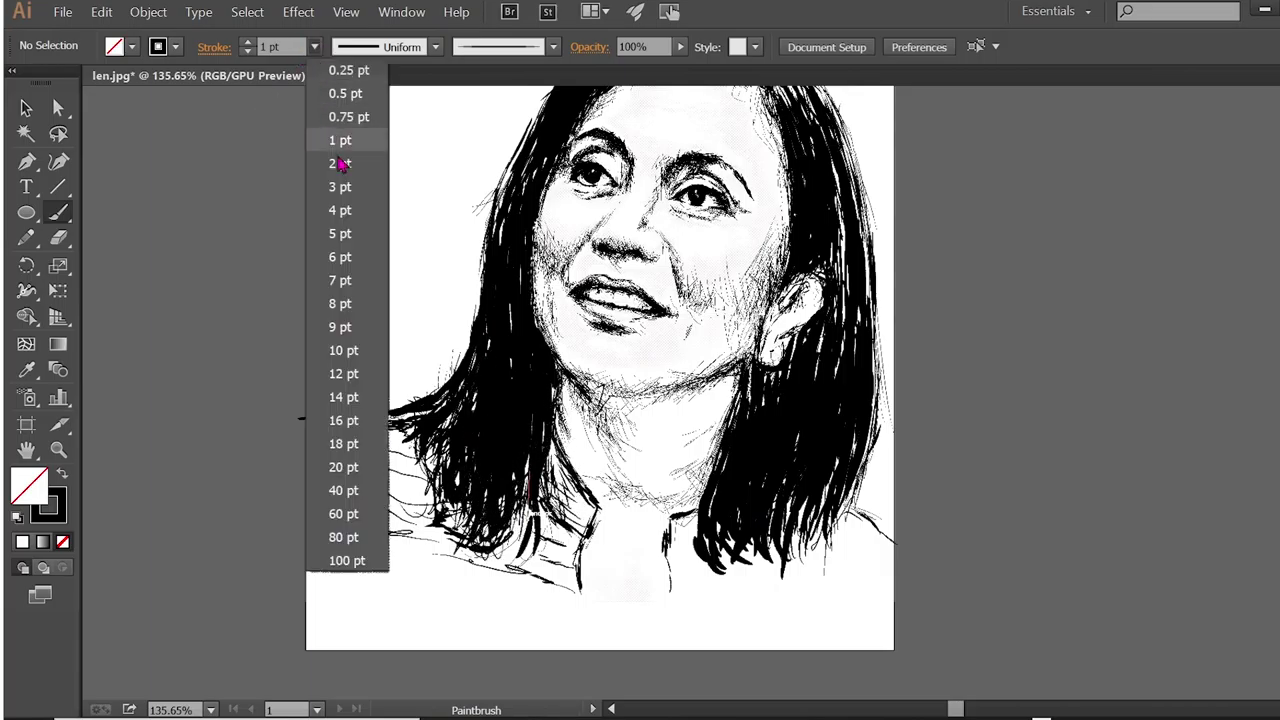
pyautogui.click(340, 187)
pyautogui.moveTo(440, 452); pyautogui.dragTo(430, 530)
pyautogui.moveTo(490, 495); pyautogui.dragTo(480, 556)
pyautogui.moveTo(530, 505); pyautogui.dragTo(512, 588)
pyautogui.moveTo(529, 446); pyautogui.dragTo(540, 534)
pyautogui.moveTo(740, 530)
pyautogui.mouseDown()
pyautogui.moveTo(718, 582)
pyautogui.moveTo(694, 598)
pyautogui.mouseUp()
pyautogui.moveTo(792, 504); pyautogui.dragTo(750, 576)
pyautogui.moveTo(830, 474); pyautogui.dragTo(814, 566)
pyautogui.moveTo(784, 524)
pyautogui.mouseDown()
pyautogui.moveTo(758, 606)
pyautogui.moveTo(730, 612)
pyautogui.mouseUp()
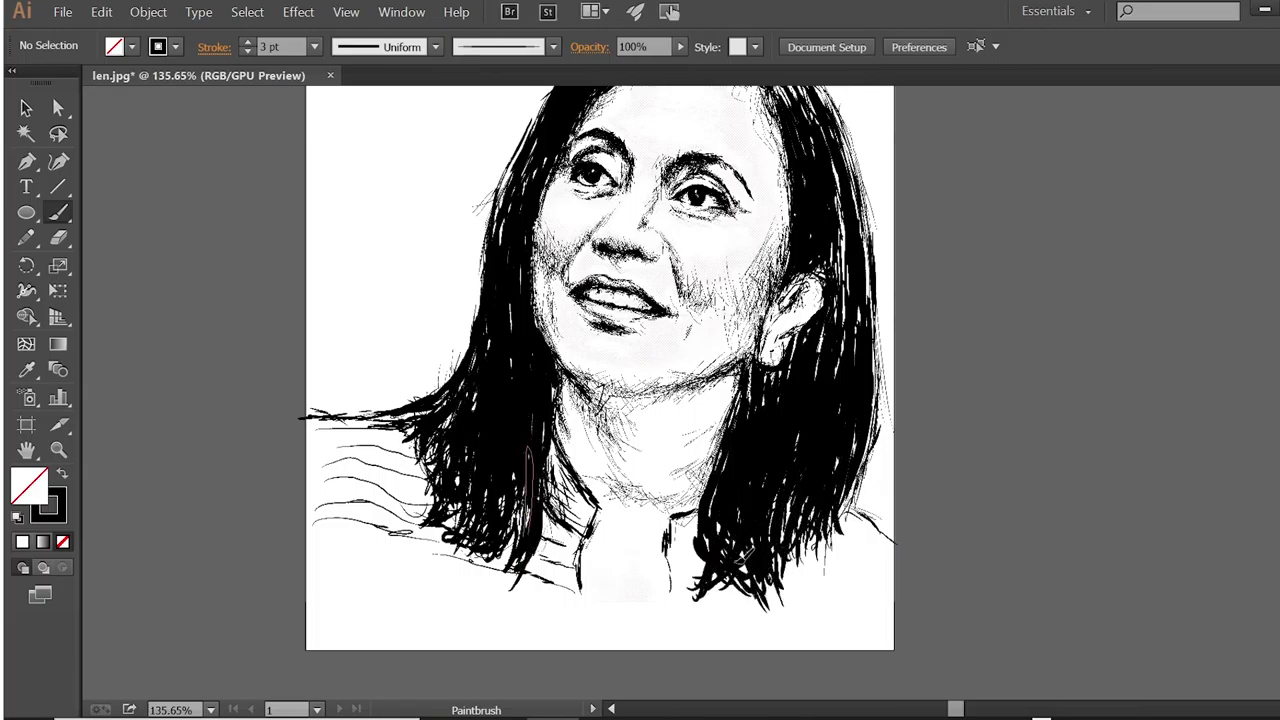
pyautogui.scroll(5, 590, 400)
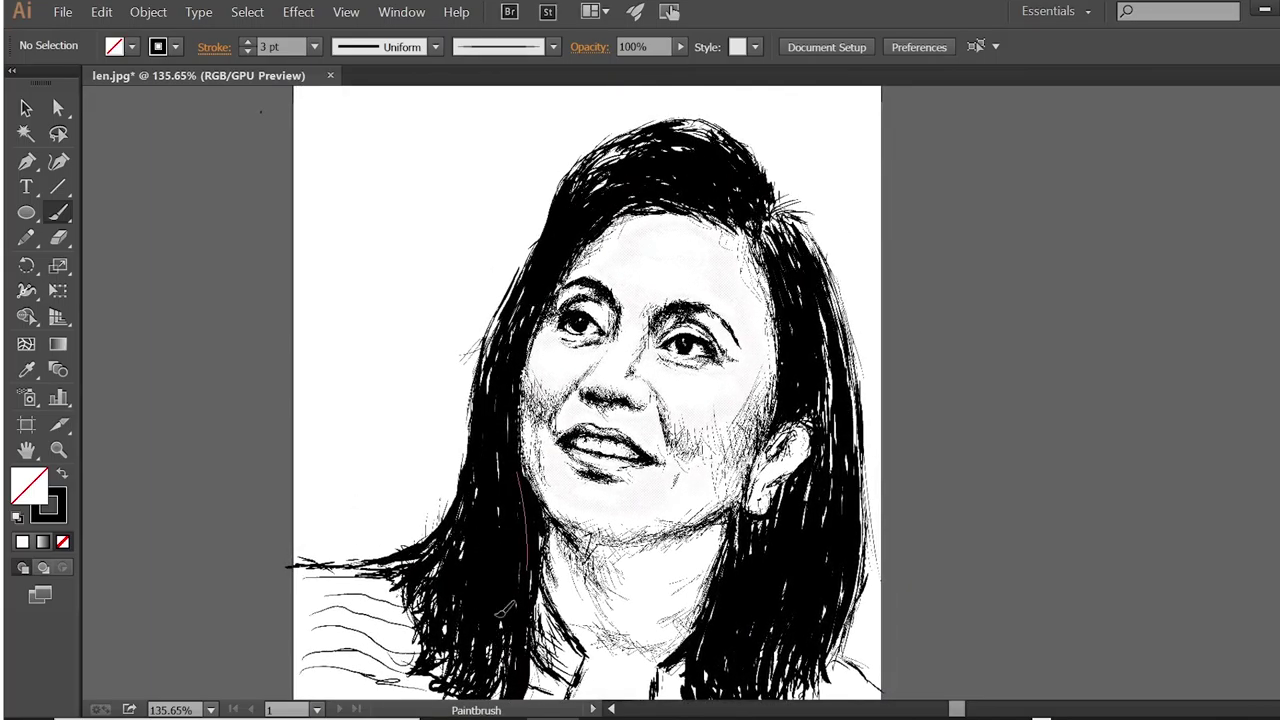
# - Add a thin lower-left hair strand, then hand-write 'Arch.' and a looping 'By:' at upper left
pyautogui.moveTo(536, 648)
pyautogui.mouseDown()
pyautogui.moveTo(545, 565)
pyautogui.moveTo(530, 570)
pyautogui.mouseUp()
pyautogui.moveTo(369, 213); pyautogui.dragTo(340, 338)
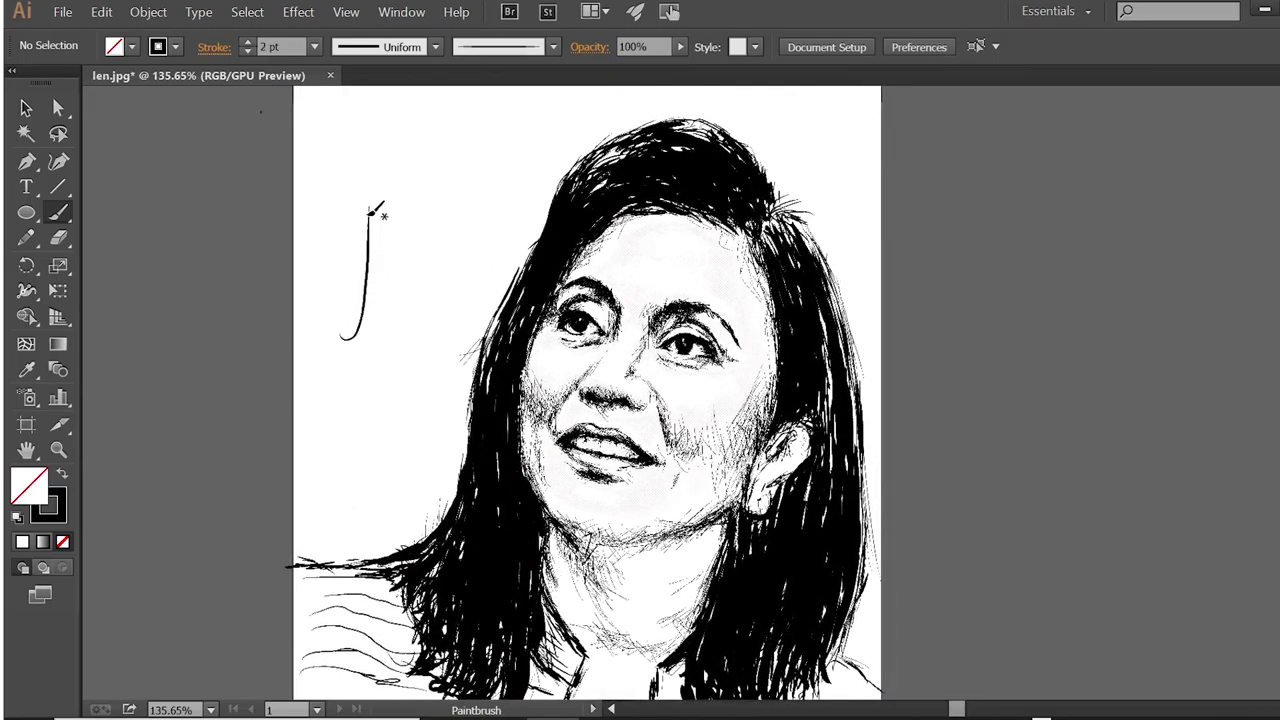
pyautogui.moveTo(369, 207)
pyautogui.mouseDown()
pyautogui.moveTo(394, 295)
pyautogui.moveTo(391, 246)
pyautogui.moveTo(432, 236)
pyautogui.mouseUp()
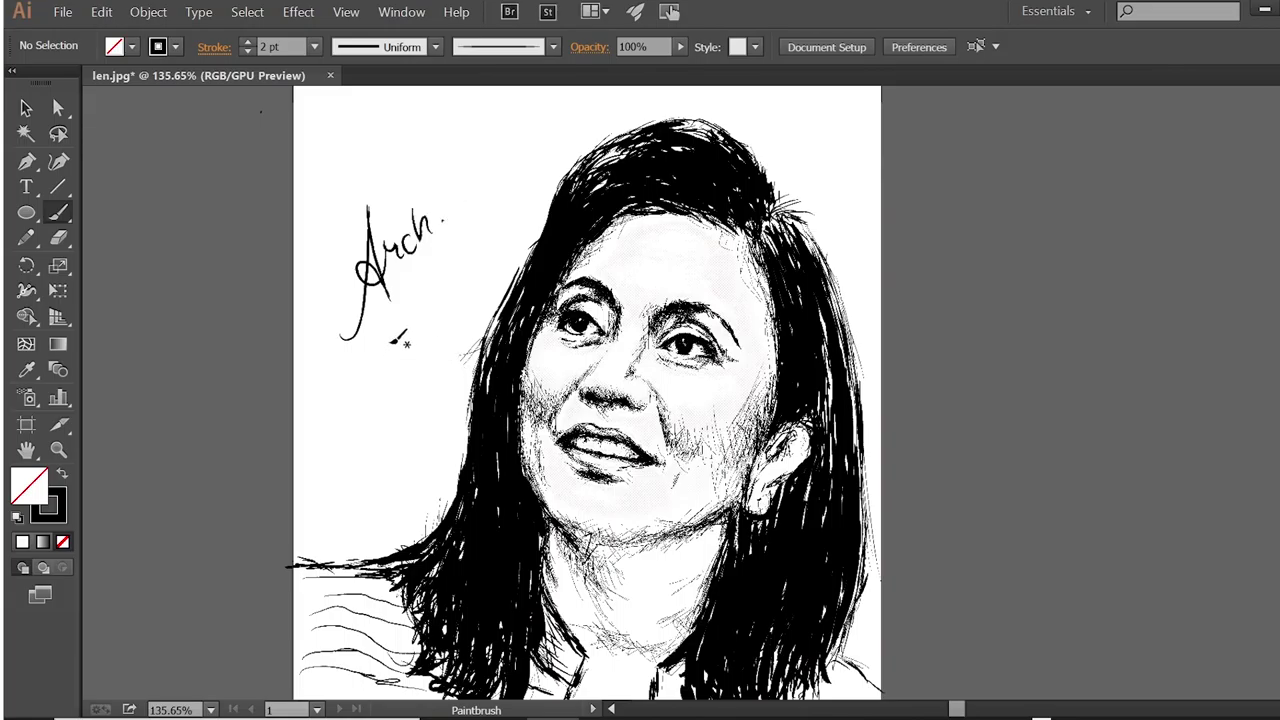
pyautogui.moveTo(372, 340); pyautogui.dragTo(377, 510)
pyautogui.moveTo(378, 397); pyautogui.dragTo(397, 389)
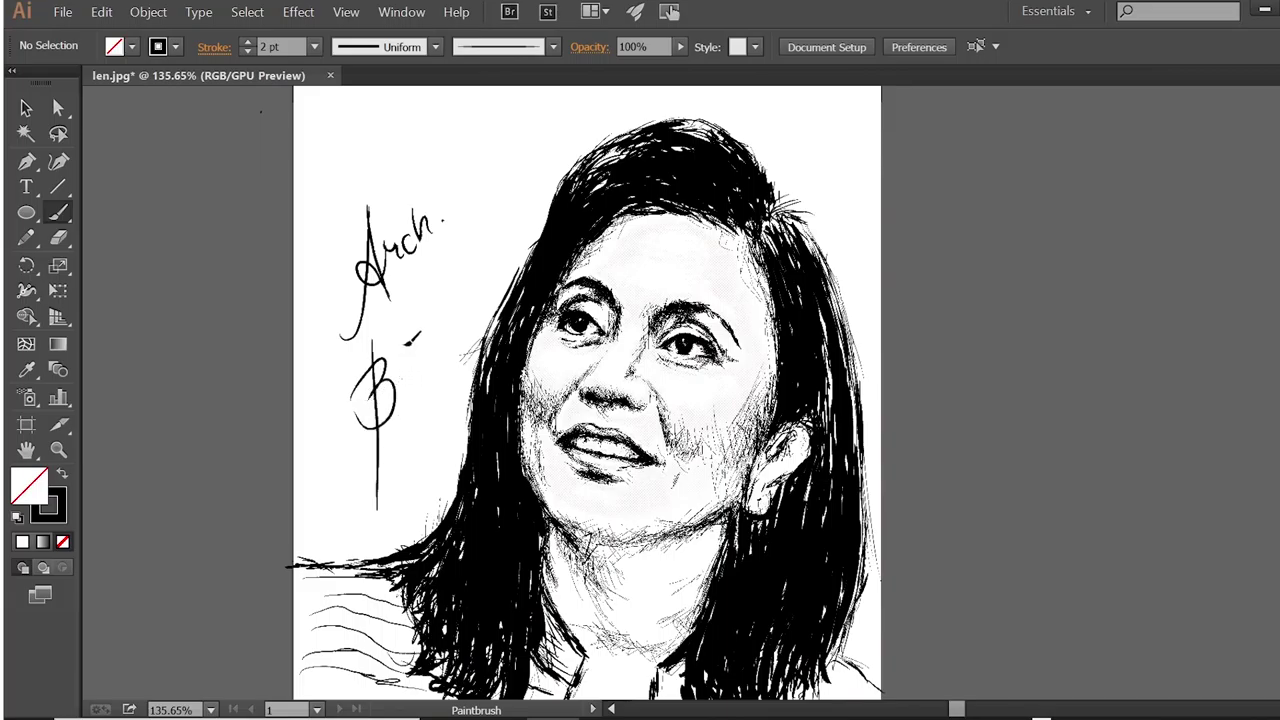
pyautogui.moveTo(405, 360); pyautogui.dragTo(462, 362)
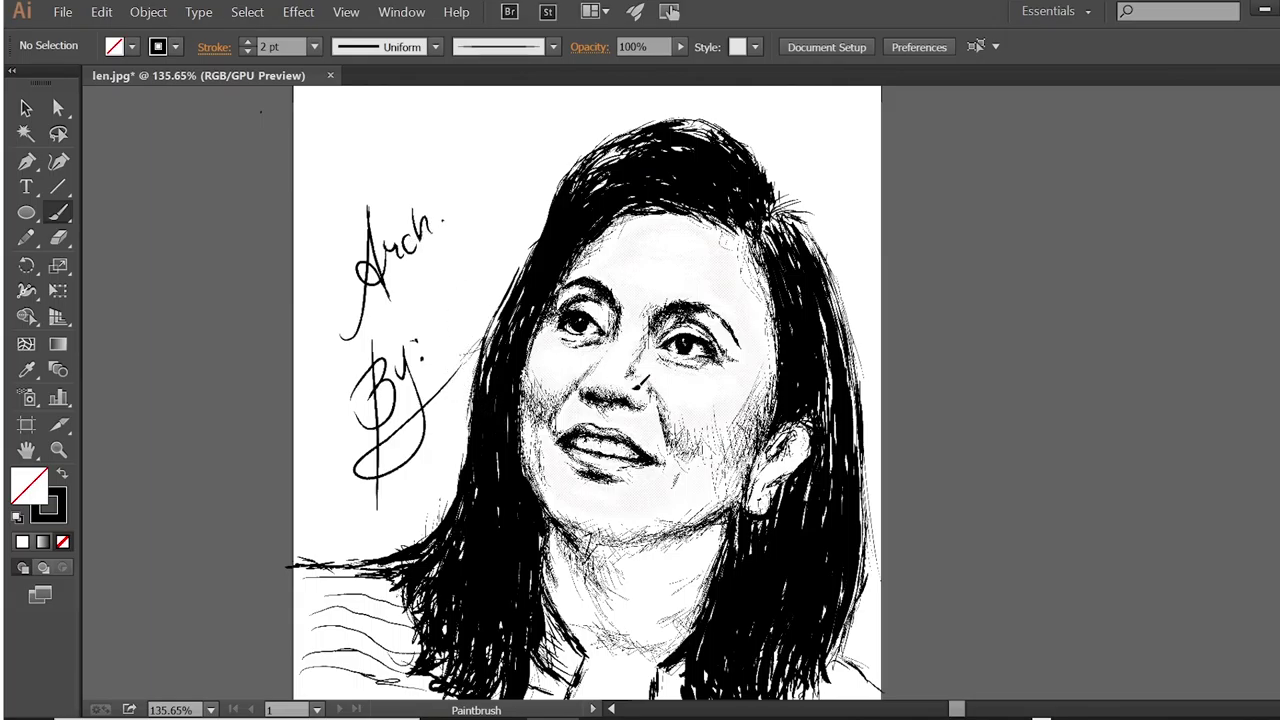
# - Zoom out to about 118% to see the whole portrait and signature
pyautogui.press('z')
pyautogui.moveTo(745, 378)
pyautogui.mouseDown()
pyautogui.moveTo(706, 435)
pyautogui.moveTo(776, 413)
pyautogui.mouseUp()
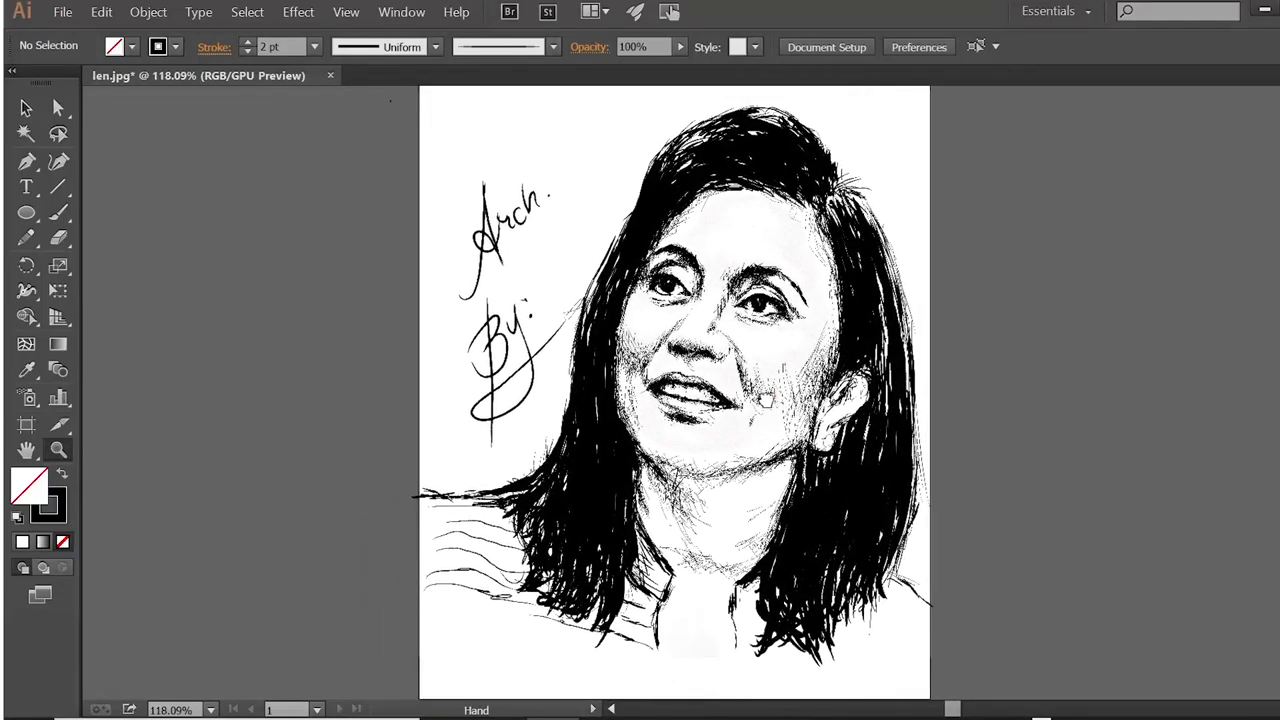